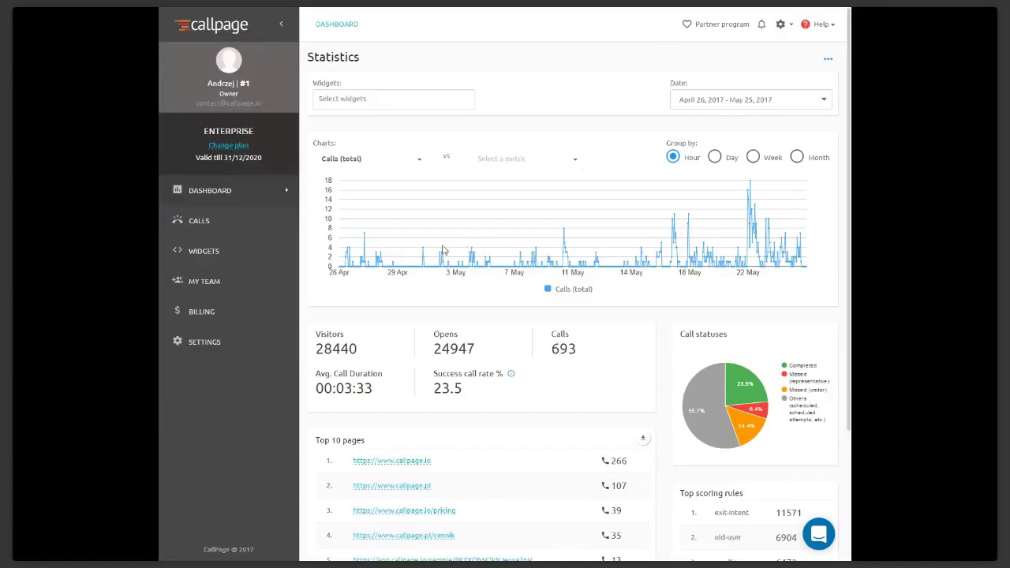
Leave the statistics dashboard for the Widgets page listing all 34 widgets
left_click(226, 251)
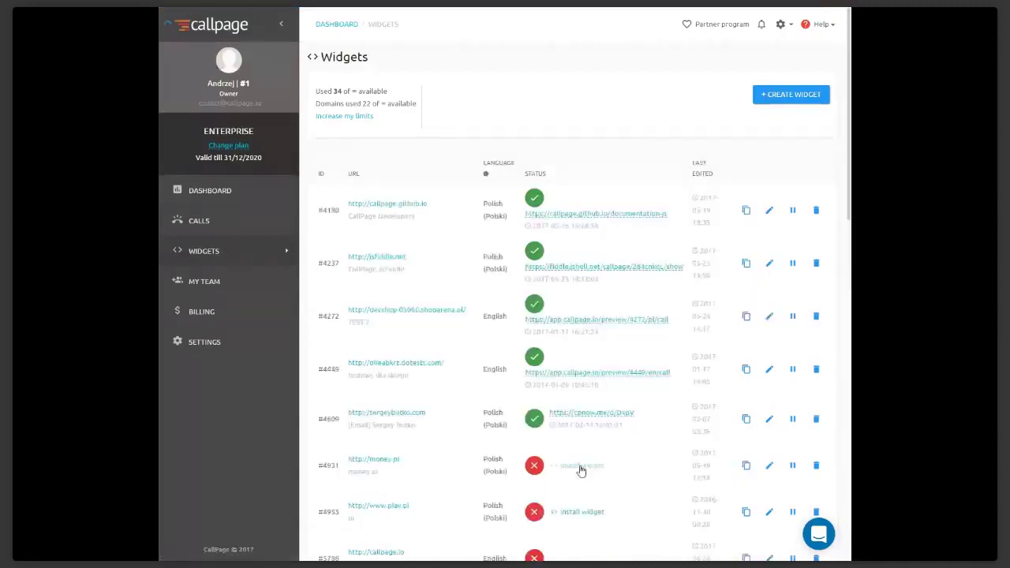
Show the installation embed code for money.pl widget #4931 and select it
left_click(580, 470)
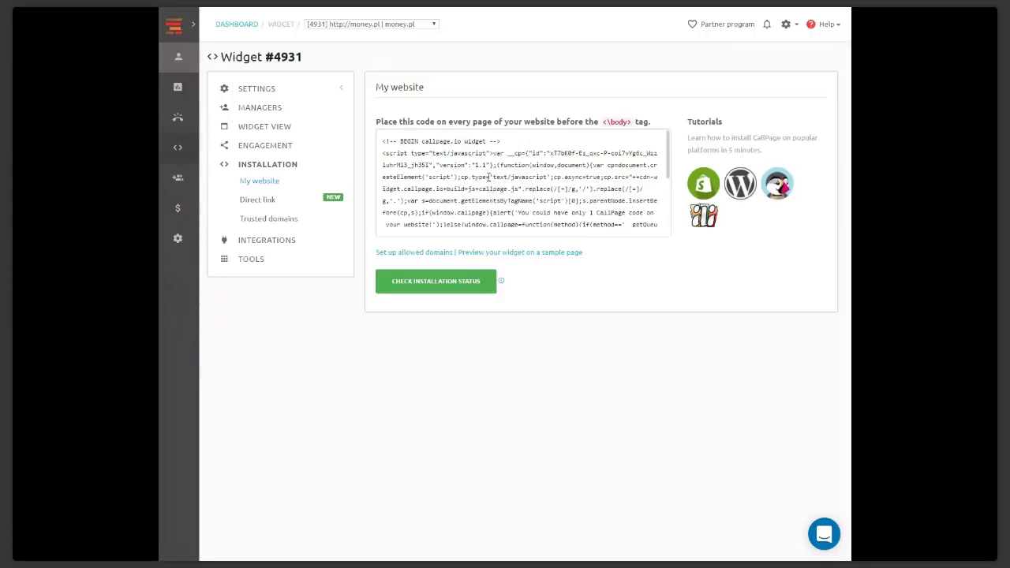
left_click(488, 180)
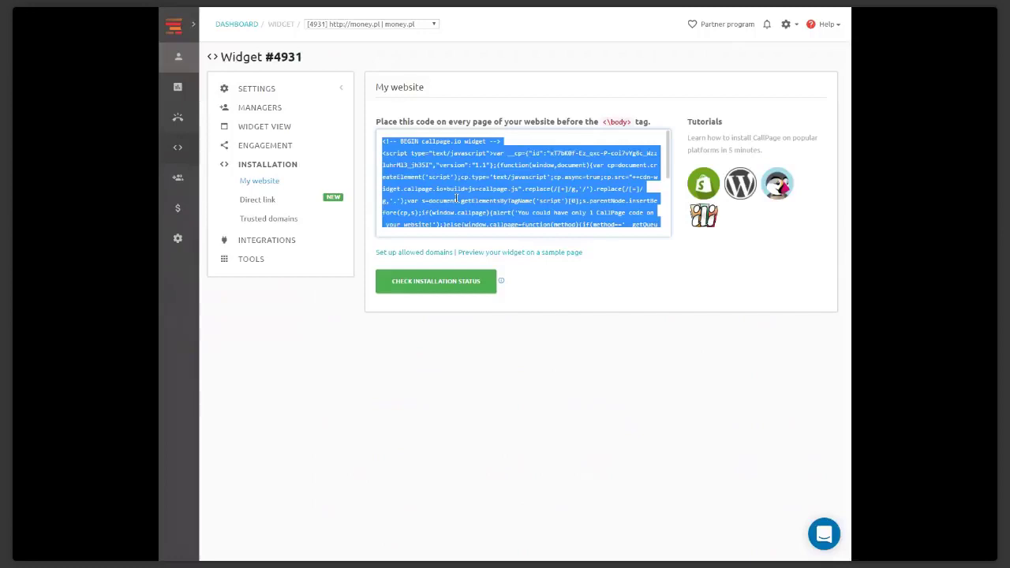
left_click(249, 30)
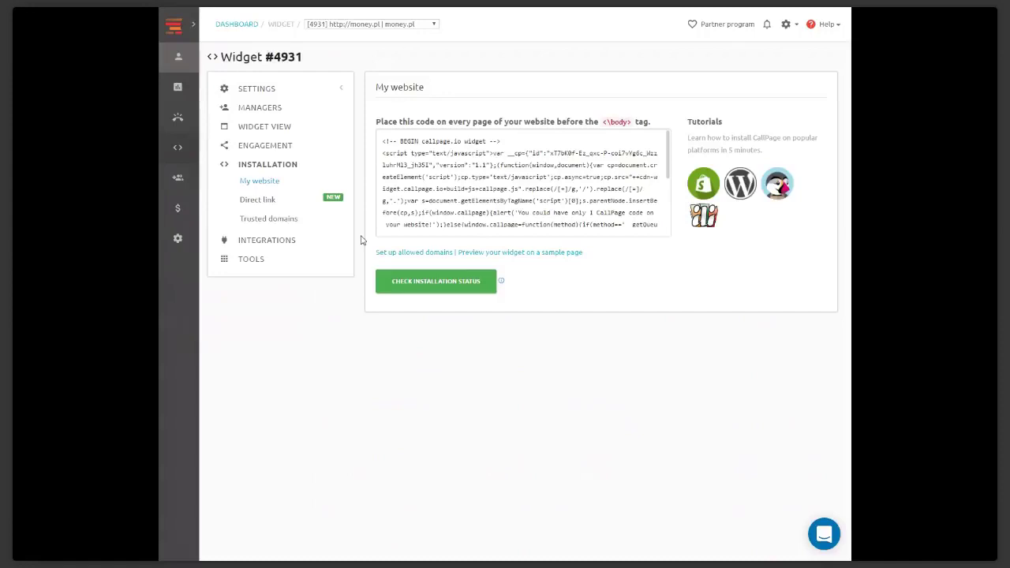
Return to the widgets list and open General settings for widget #5949 (paula.pl)
left_click(179, 150)
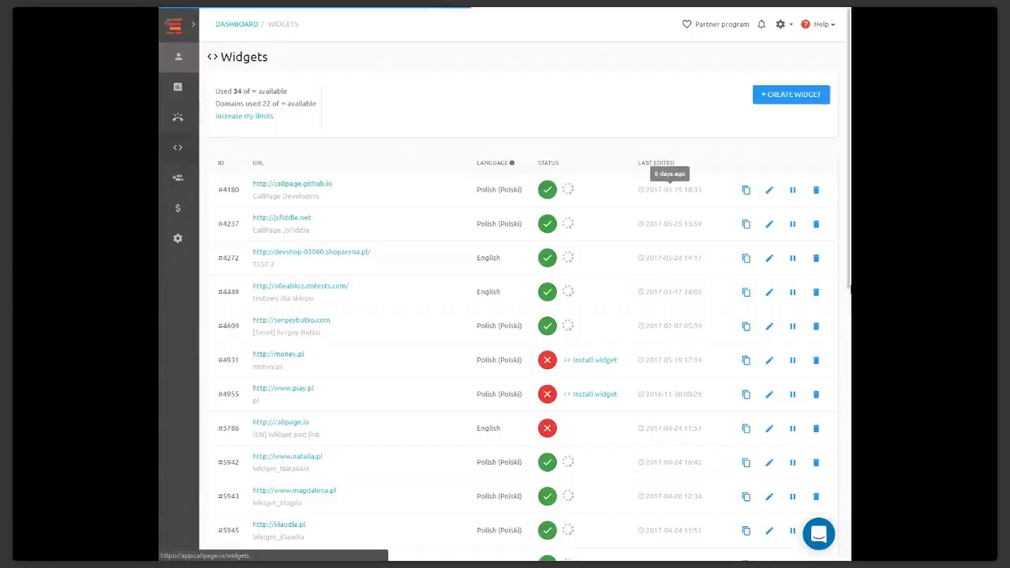
scroll(745, 331, "down", 5)
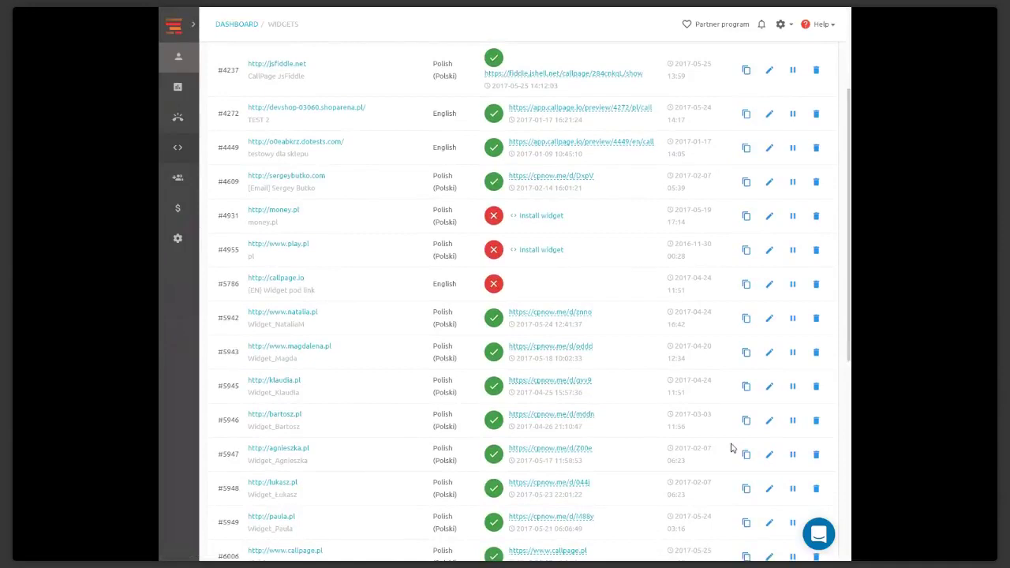
scroll(758, 461, "down", 1)
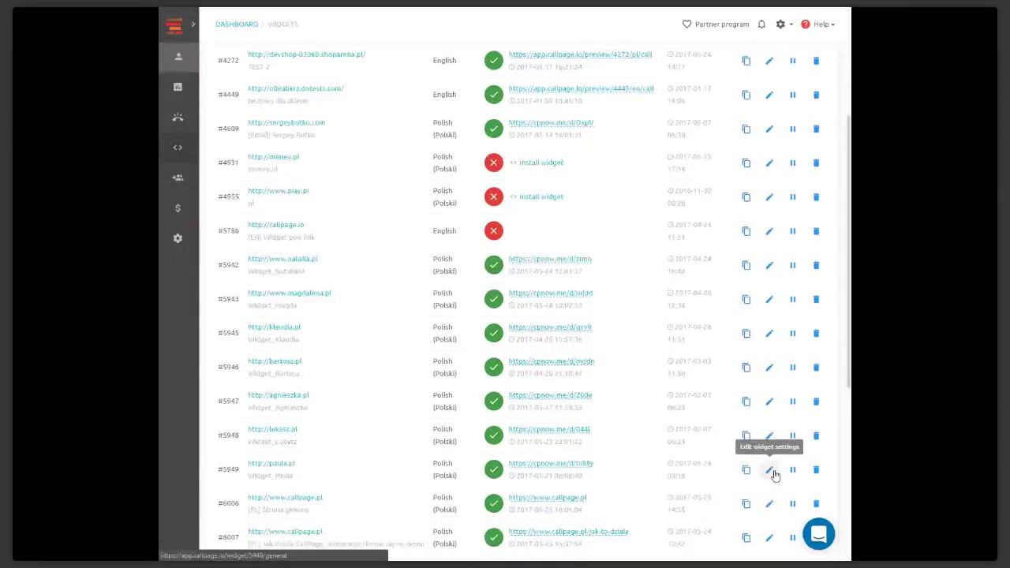
left_click(769, 471)
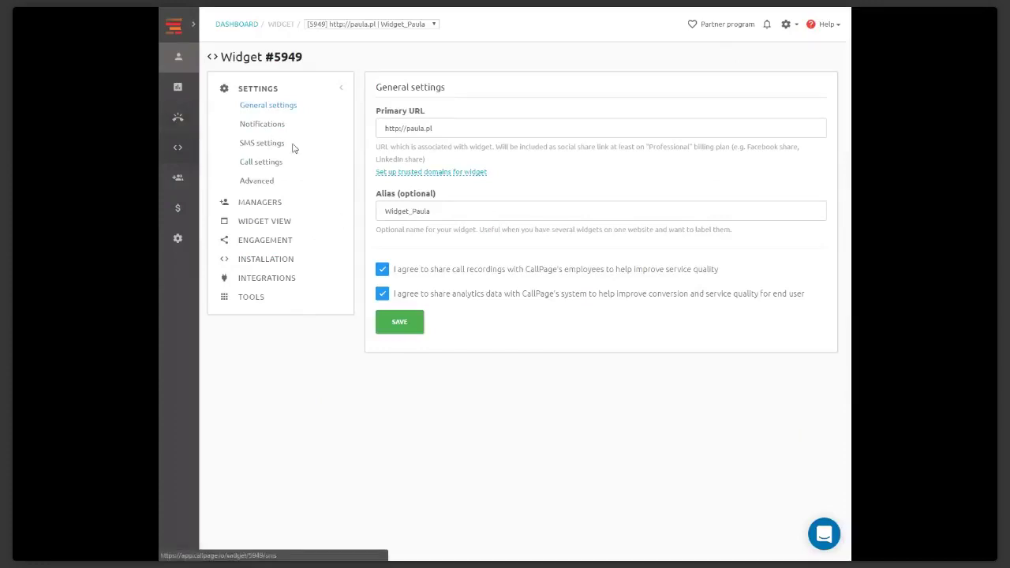
Turn on 'Use your own Sender ID' in widget #5949's SMS settings and review the message templates
left_click(267, 145)
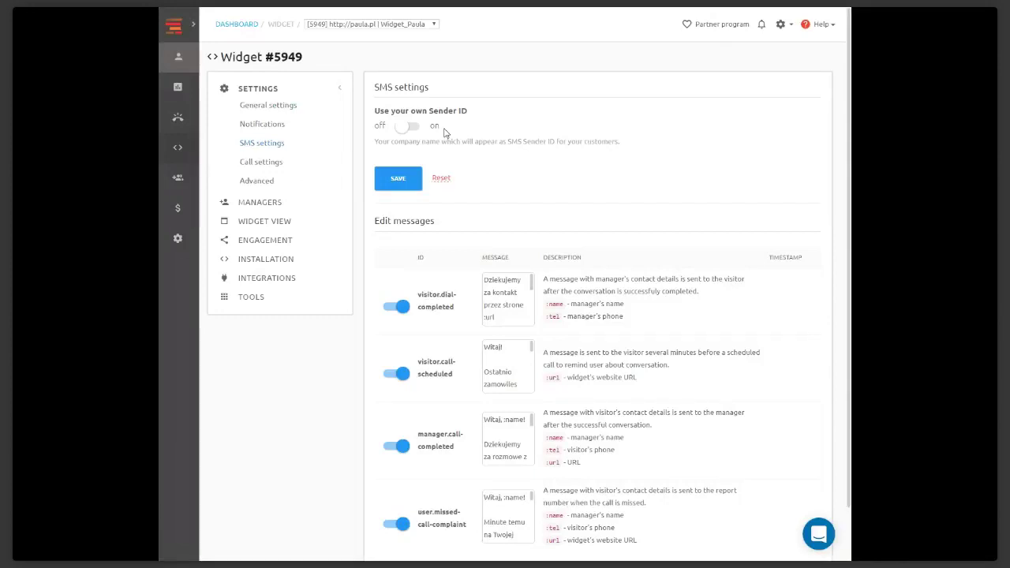
left_click(419, 130)
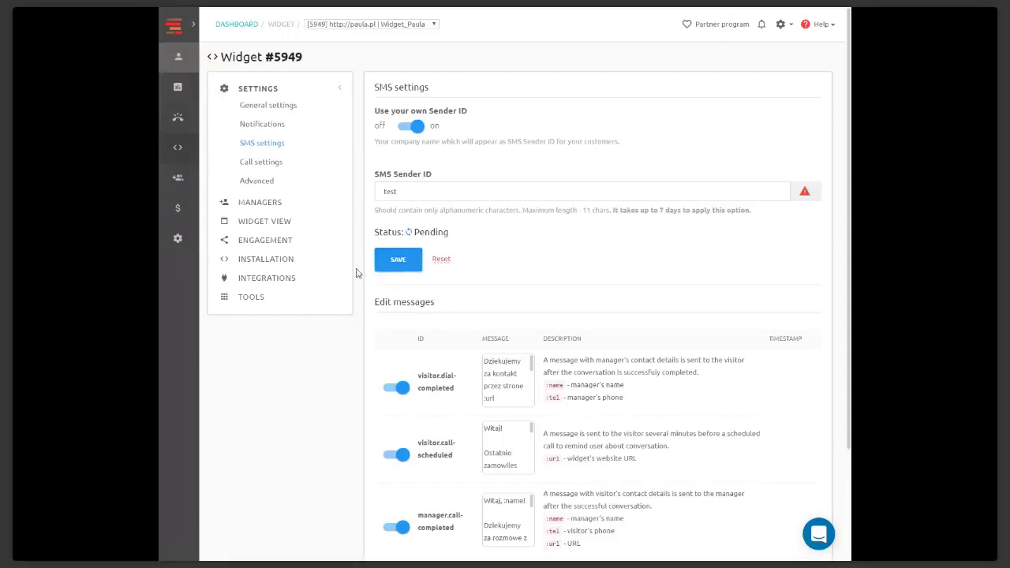
scroll(363, 270, "down", 1)
scroll(363, 271, "down", 1)
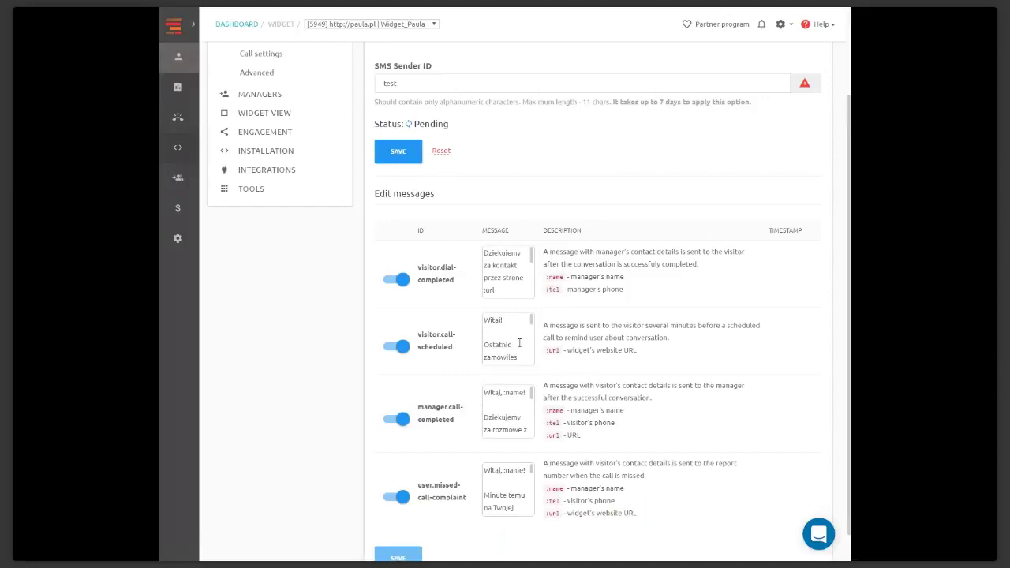
scroll(330, 322, "up", 3)
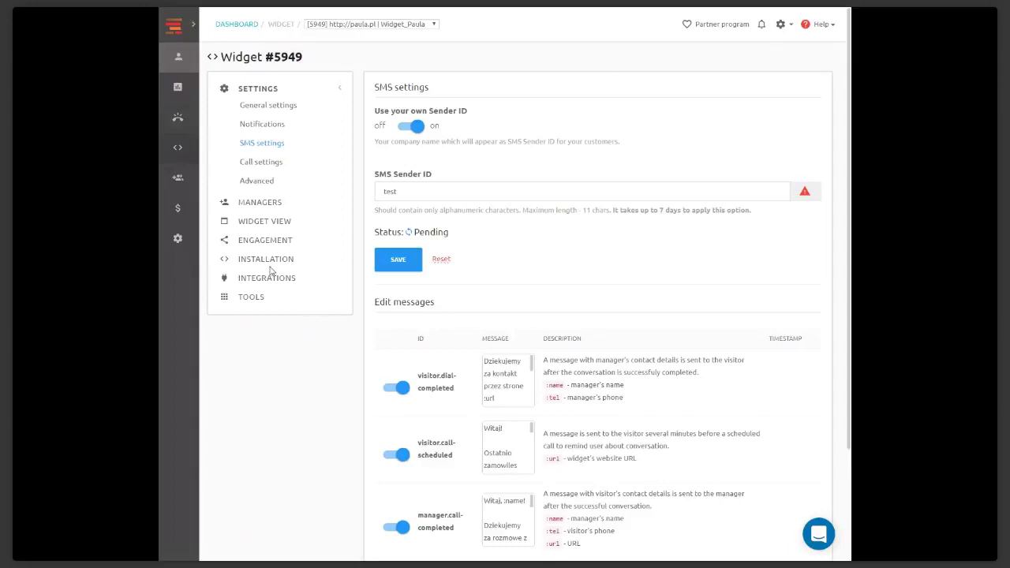
Show widget #5949's Call settings page
left_click(278, 164)
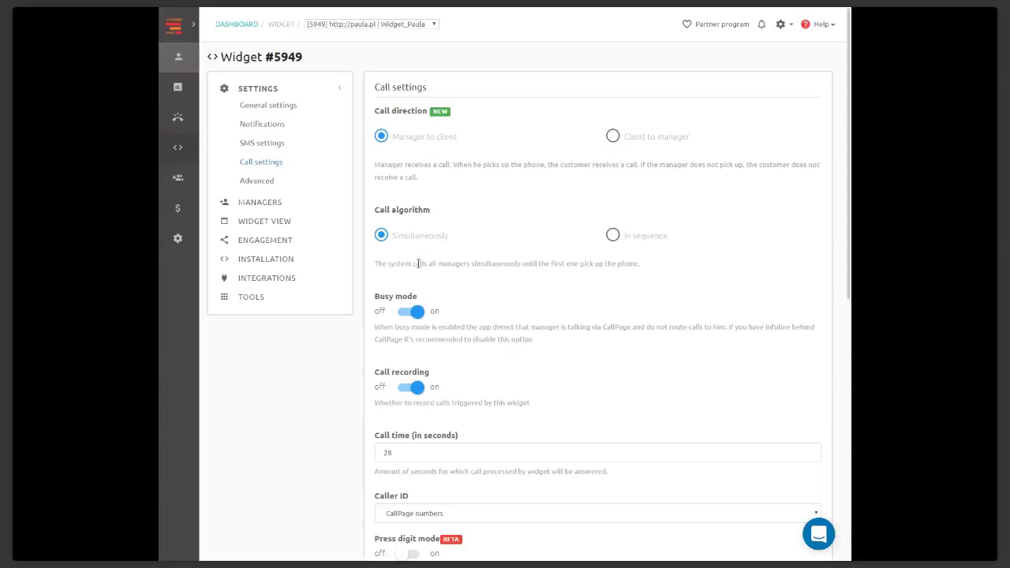
scroll(482, 297, "down", 2)
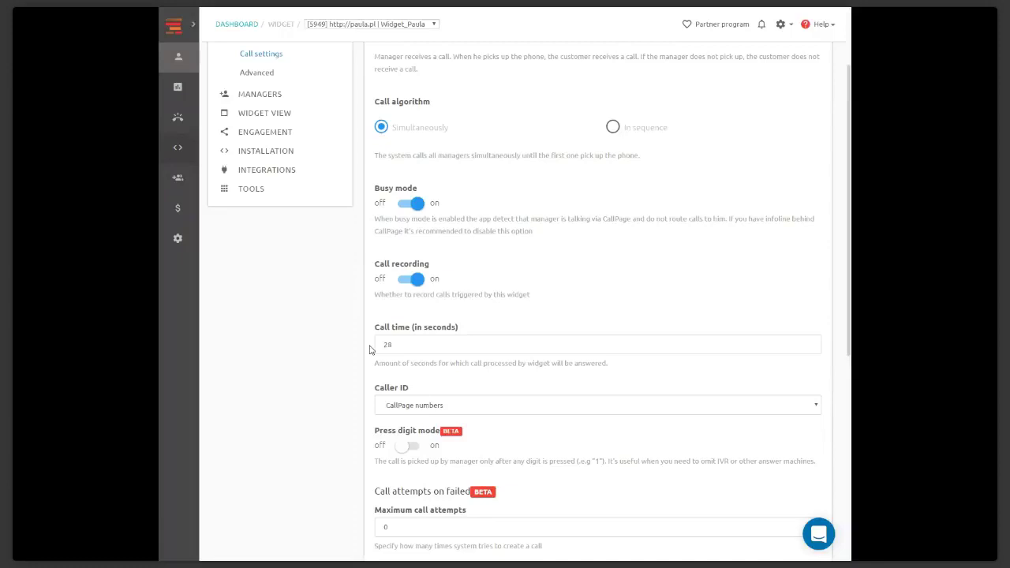
scroll(370, 350, "down", 1)
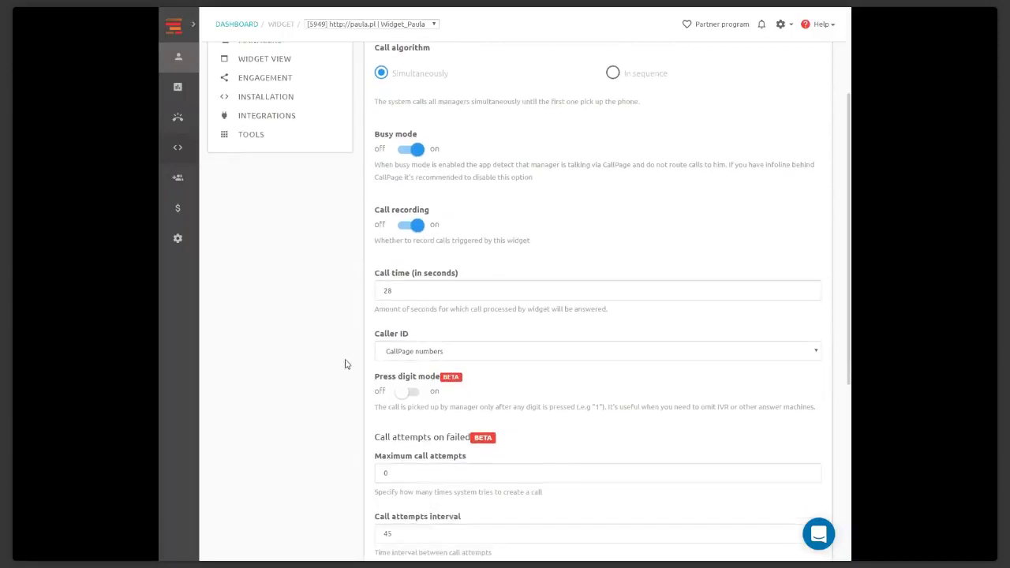
left_click(555, 352)
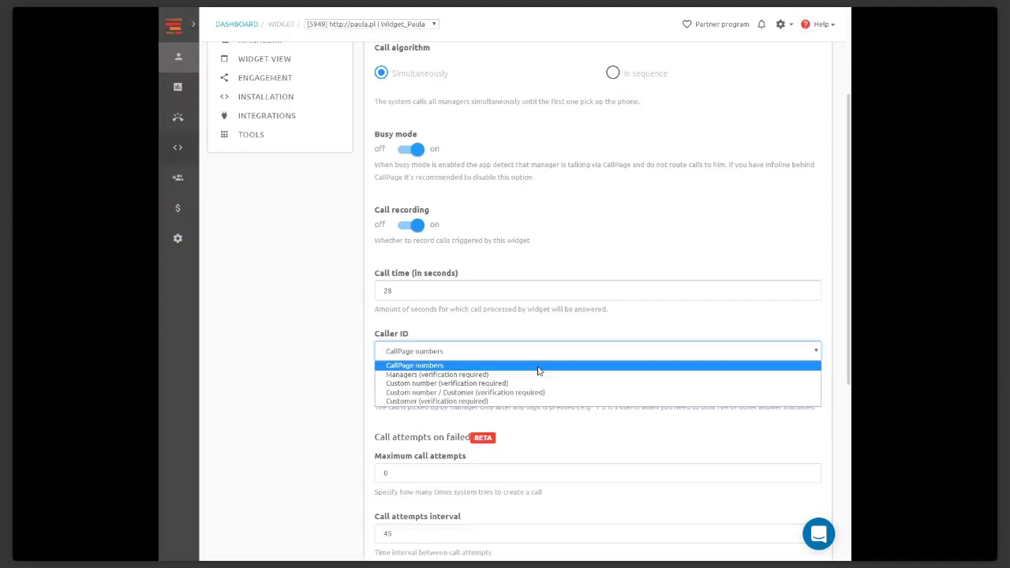
scroll(358, 282, "up", 2)
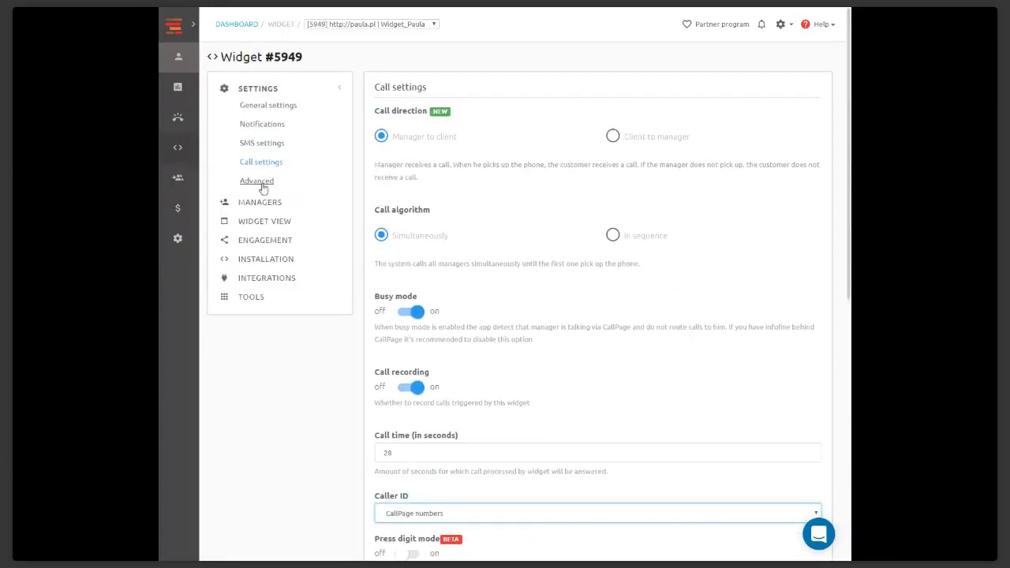
Show widget #5949's Advanced settings, including mobile display and the 1000 ms button timeout
left_click(263, 188)
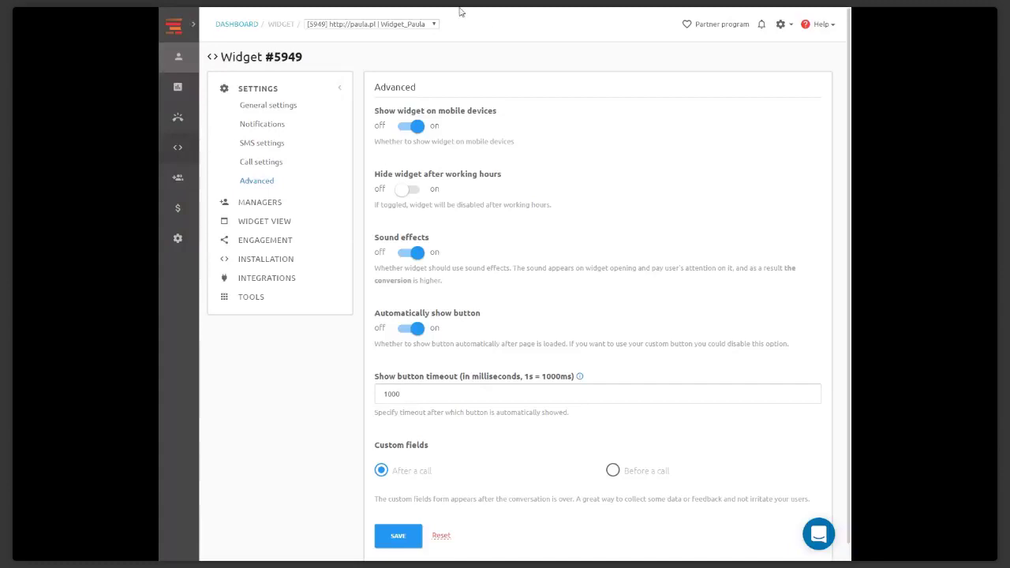
Expand the sidebar and go to the My Team Users page
left_click(195, 27)
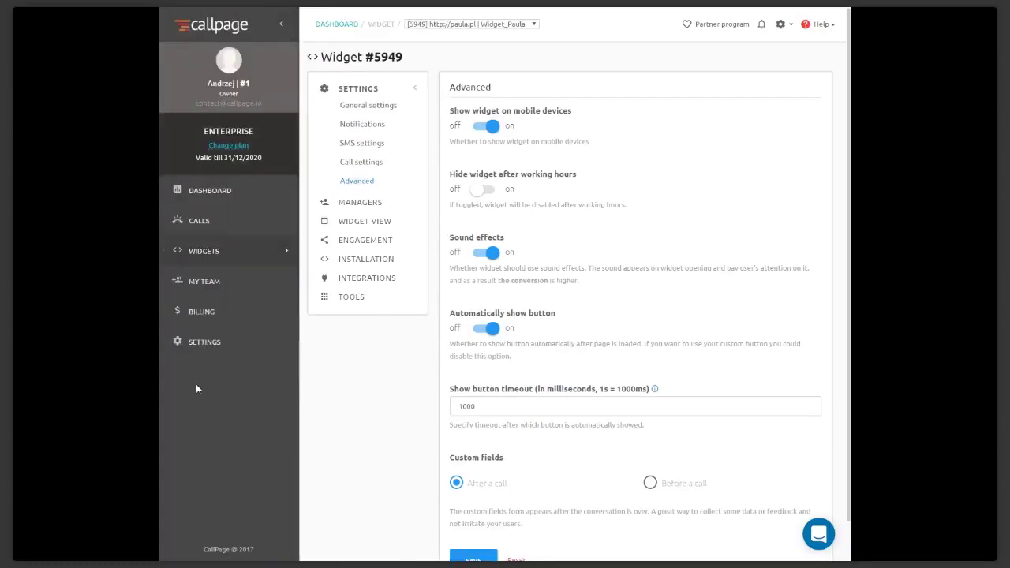
left_click(233, 287)
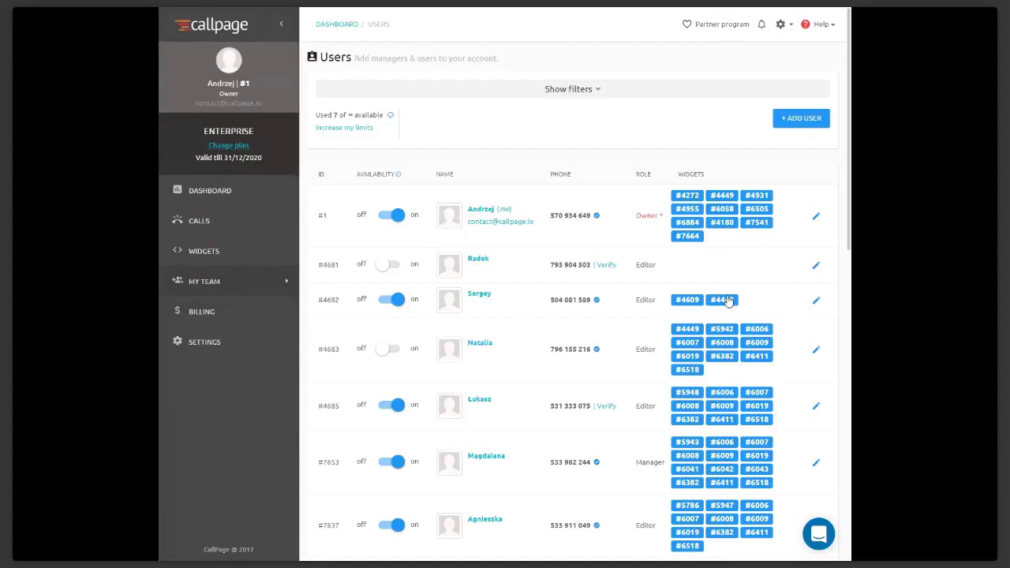
Add a Manager user named test1234 with their phone number and submit it
left_click(795, 126)
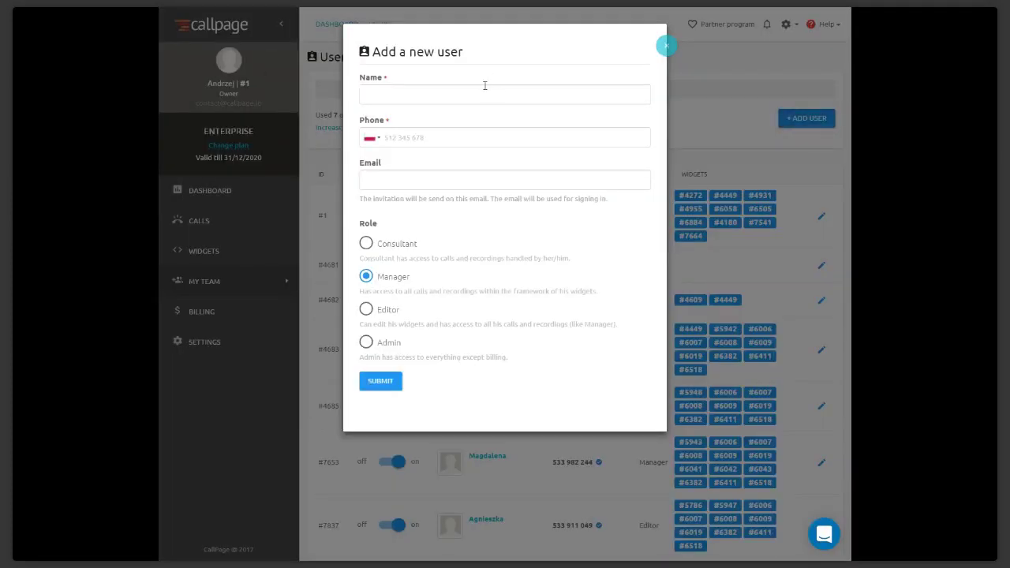
left_click(484, 88)
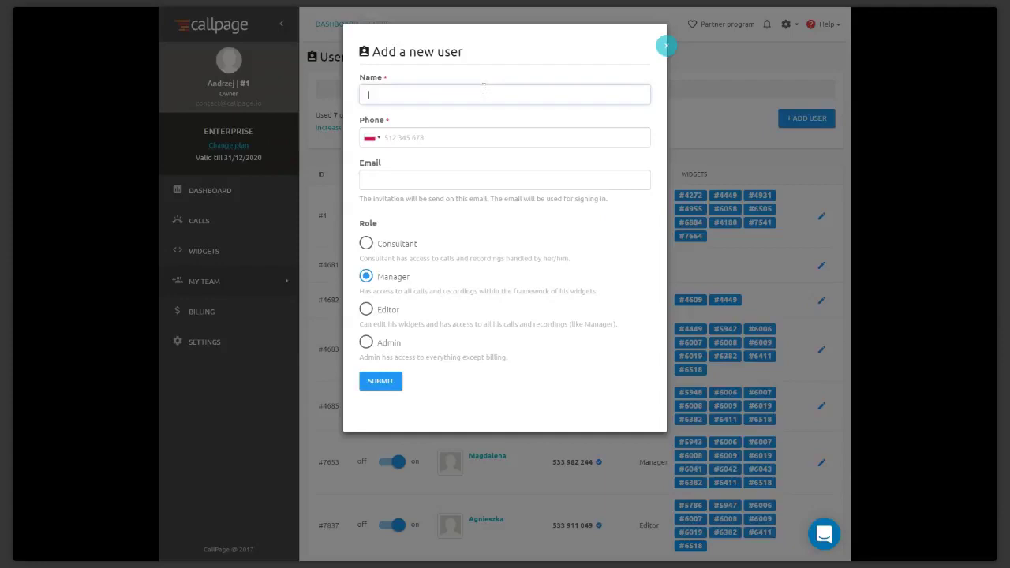
type("test1234")
left_click(453, 138)
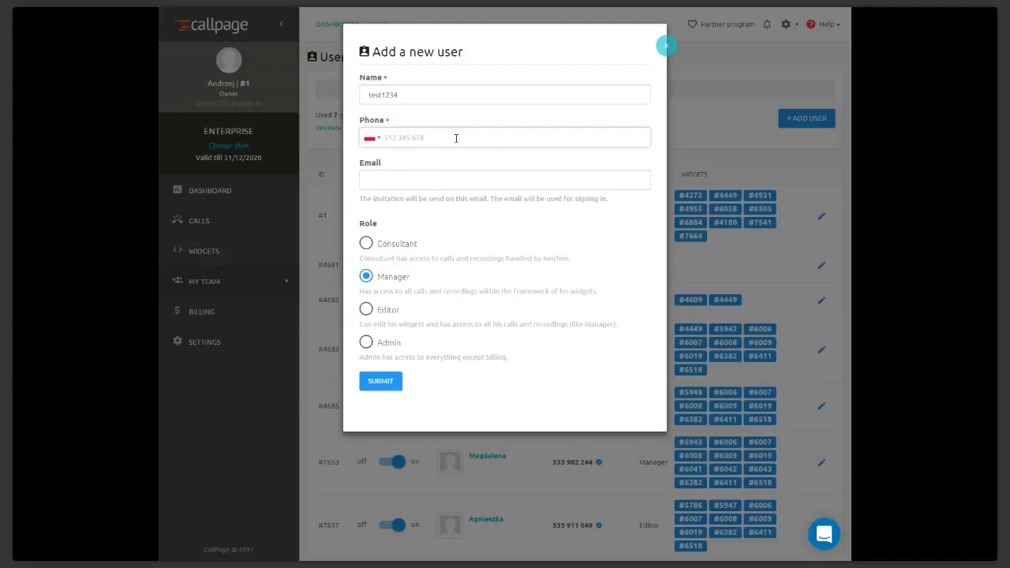
left_click(387, 384)
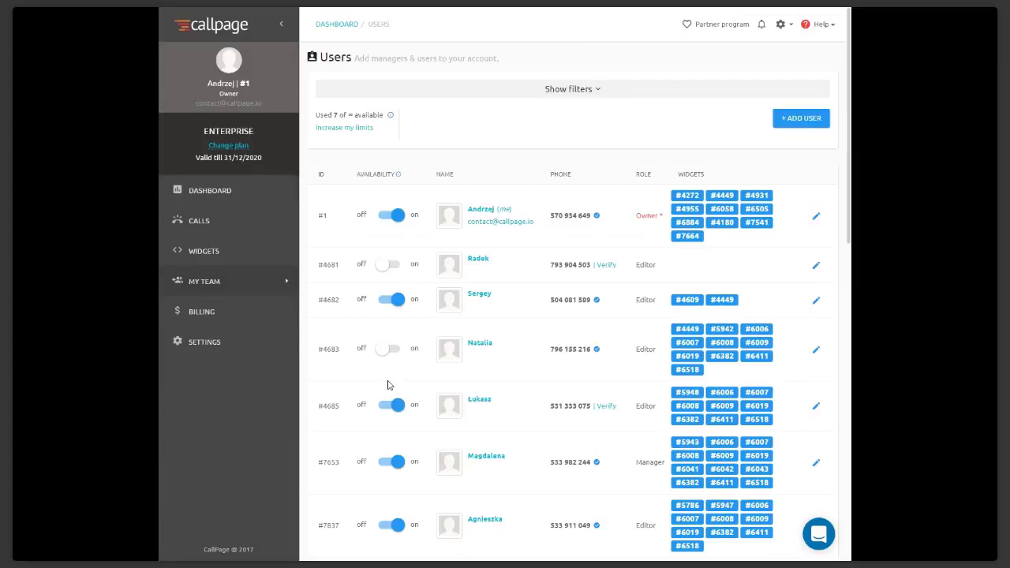
Confirm test1234 appears as Manager, then return to the Widgets list and scroll through it
scroll(497, 338, "down", 5)
scroll(498, 338, "down", 5)
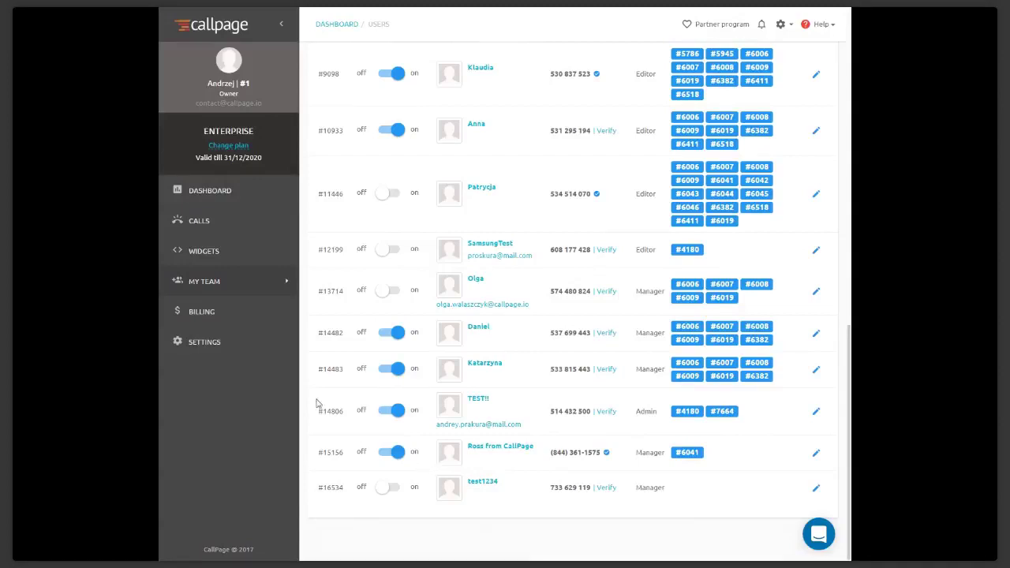
left_click(180, 253)
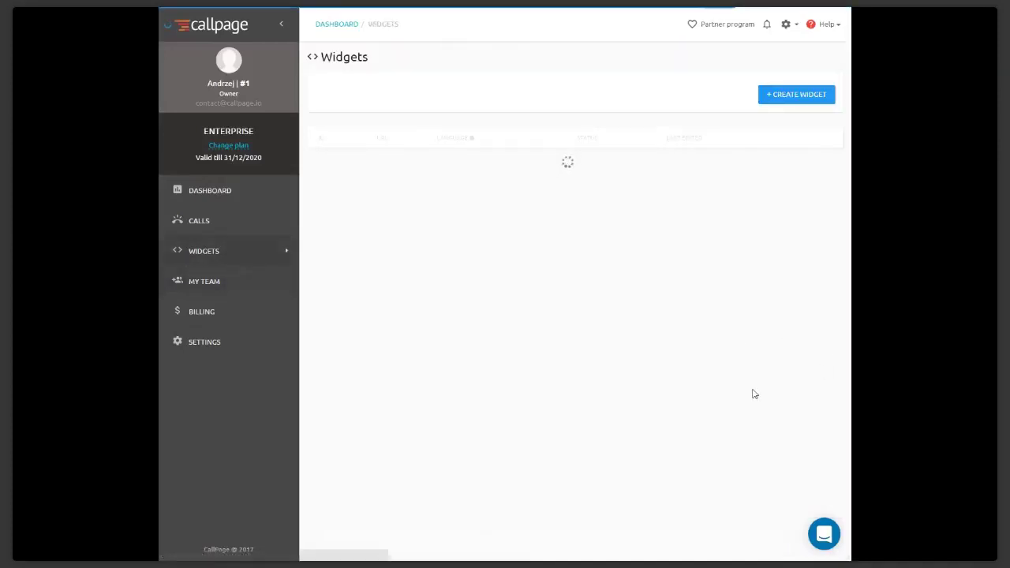
scroll(668, 421, "down", 5)
scroll(667, 422, "down", 3)
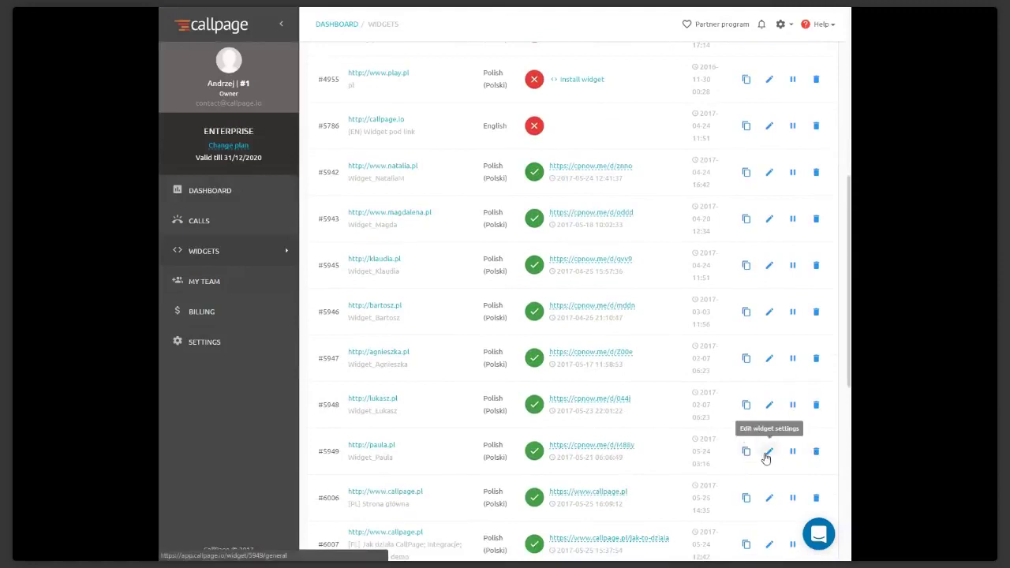
Go to widget #5949's Call operators and start adding a new operator
left_click(769, 452)
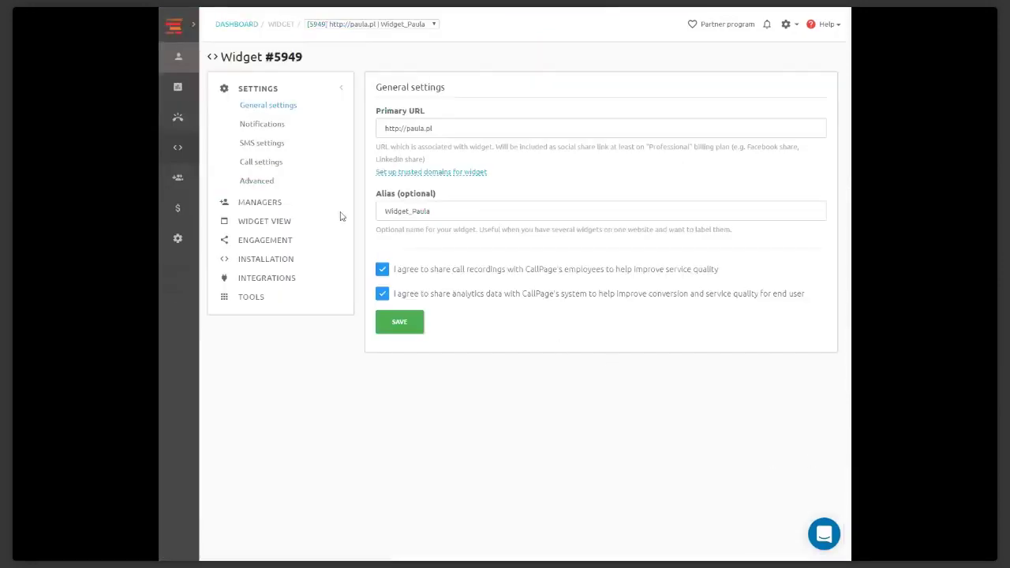
left_click(268, 205)
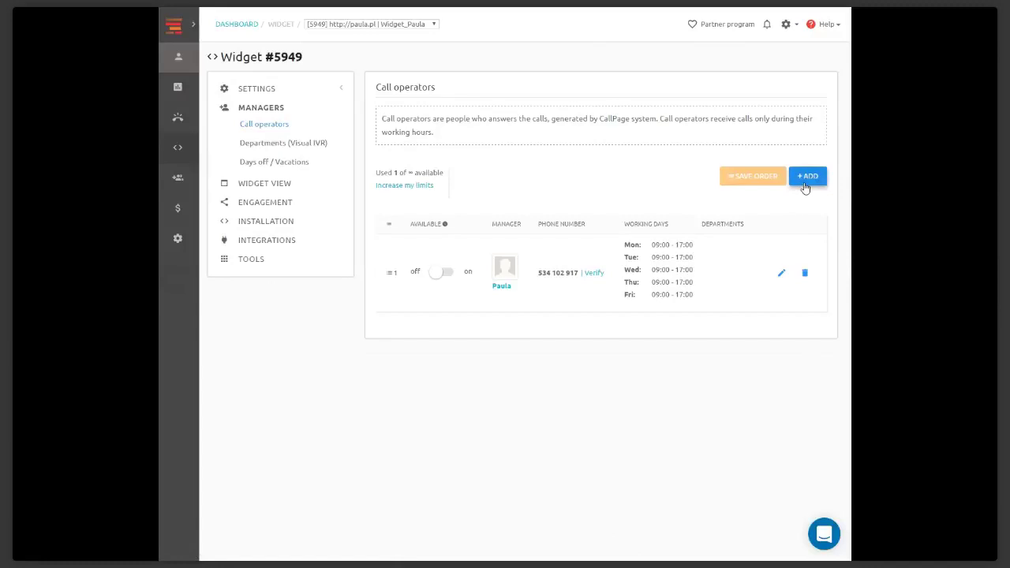
left_click(806, 188)
Save the chosen manager as operator: Mon, Wed from 06:45, Thu until 19:35, Fri, Tuesday off
left_click(407, 96)
left_click(469, 136)
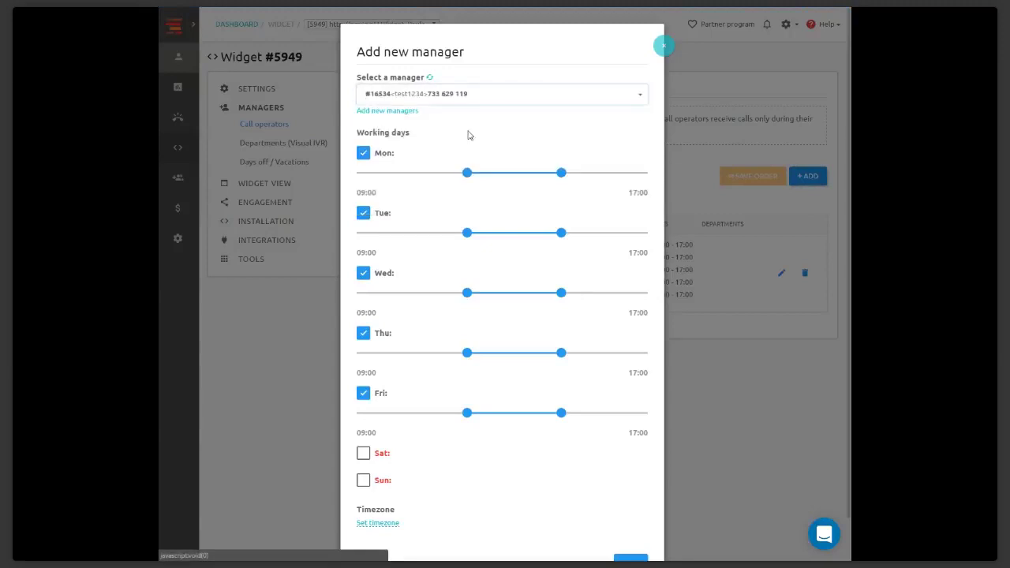
scroll(469, 135, "down", 1)
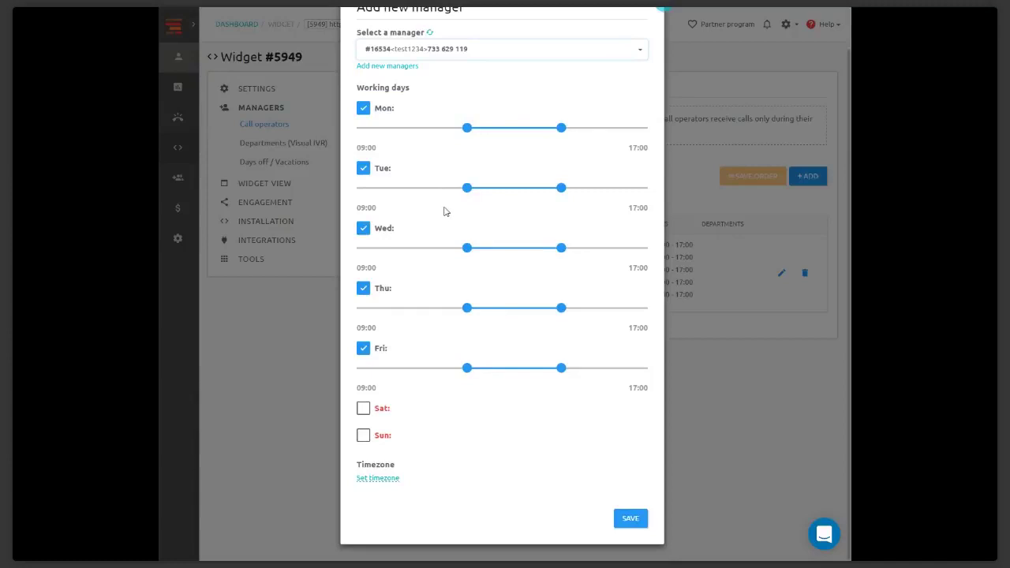
left_click_drag(465, 257, 439, 254)
left_click_drag(561, 308, 592, 308)
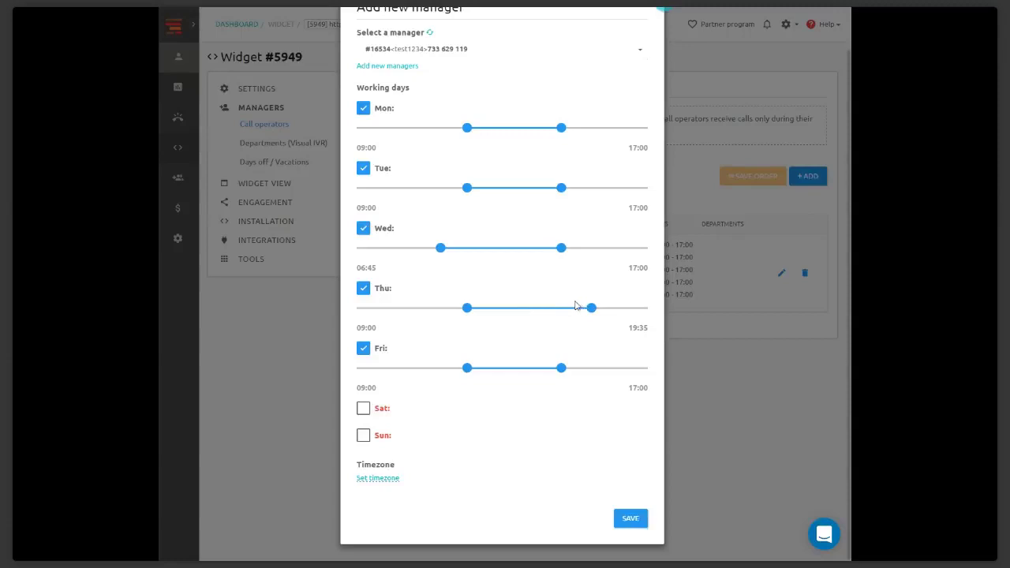
left_click(375, 175)
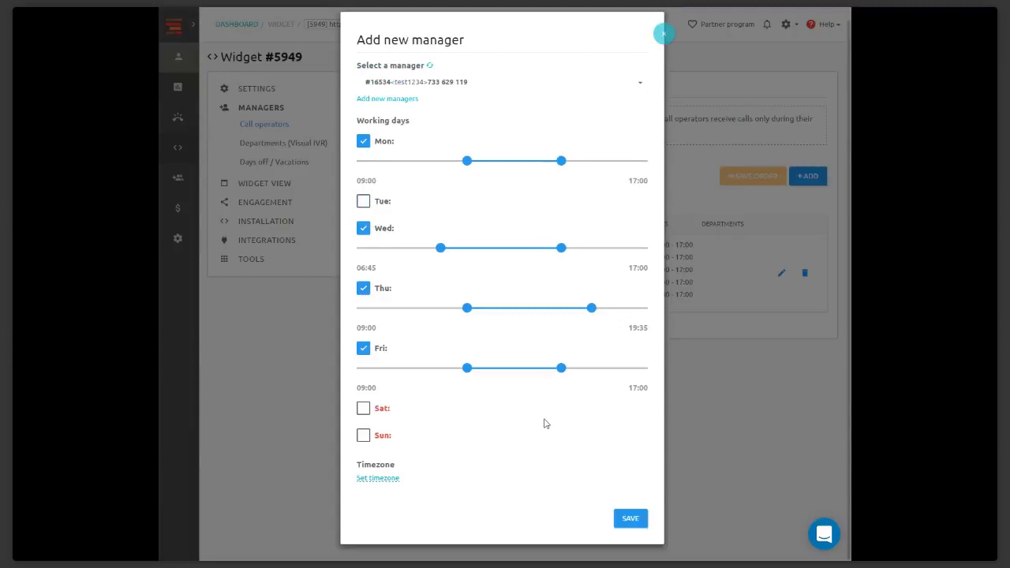
left_click(630, 520)
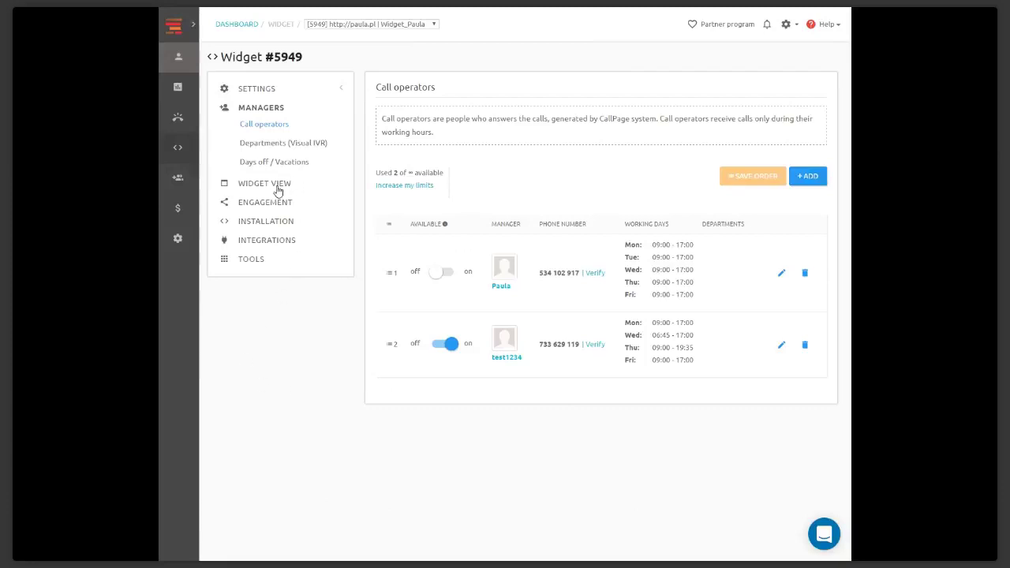
Open widget #5949's View settings page
left_click(278, 190)
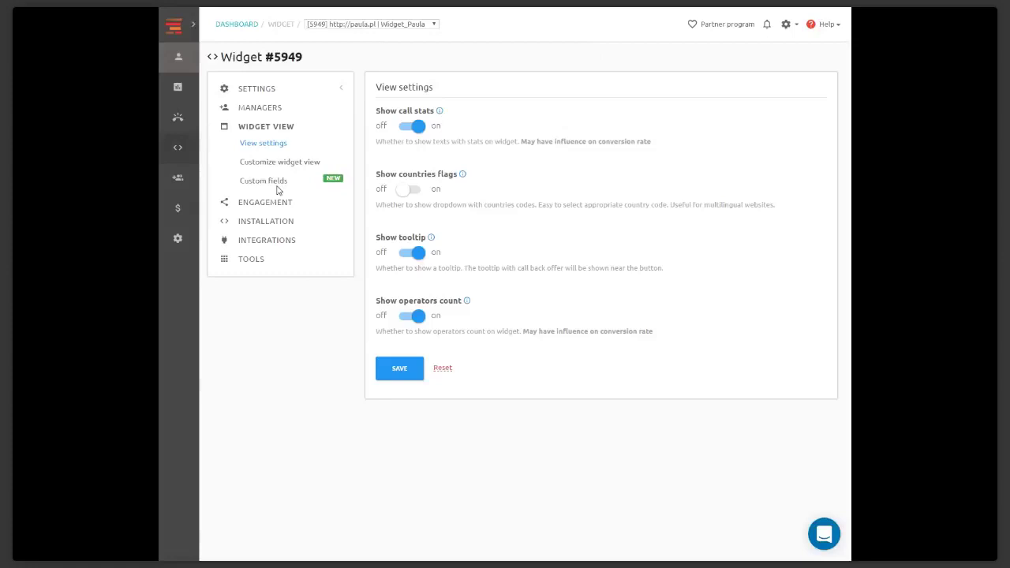
In the customisation preview, try the green, red, yellow and grey widget colours
left_click(320, 169)
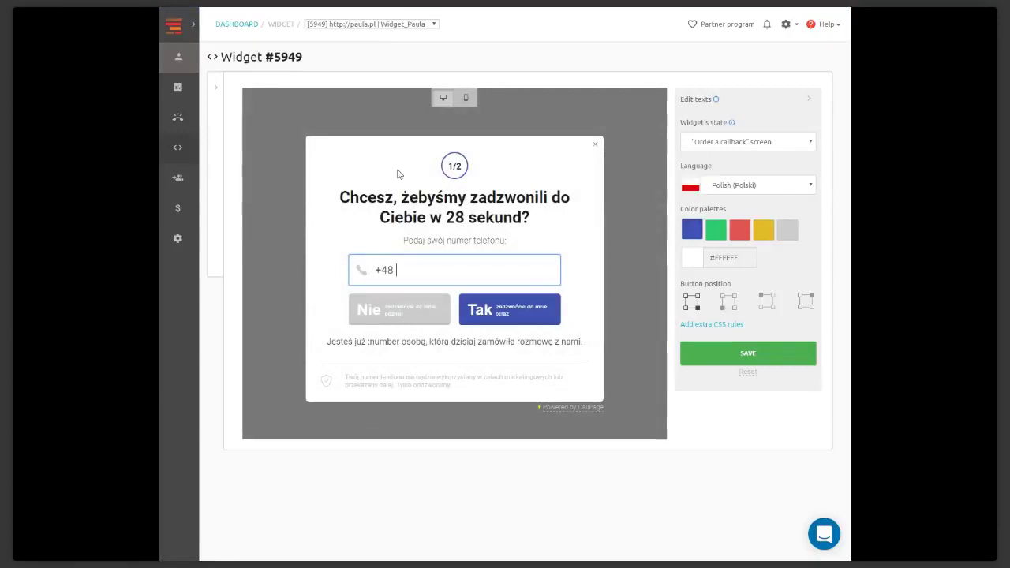
left_click(716, 229)
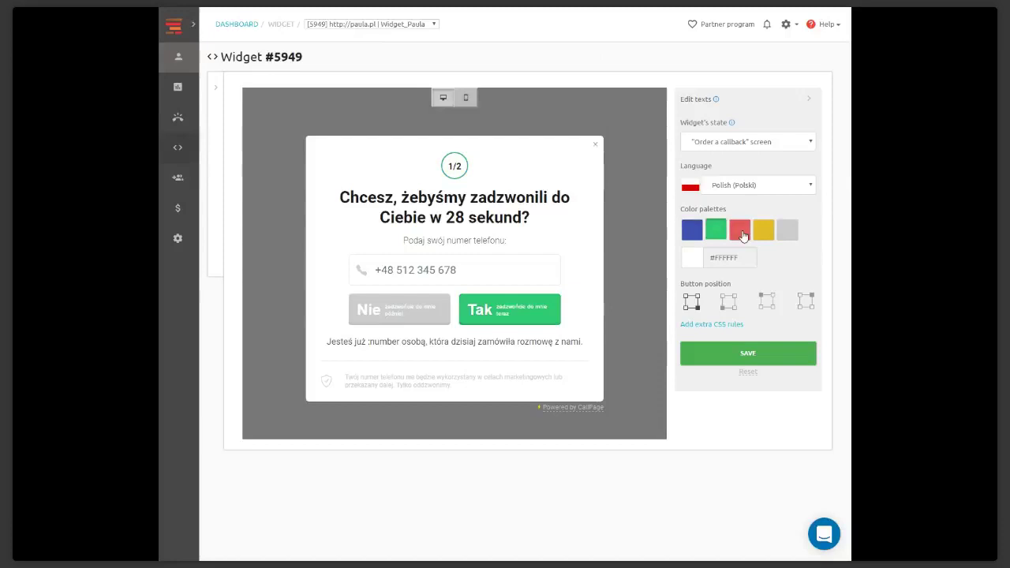
left_click(740, 229)
left_click(770, 233)
left_click(786, 233)
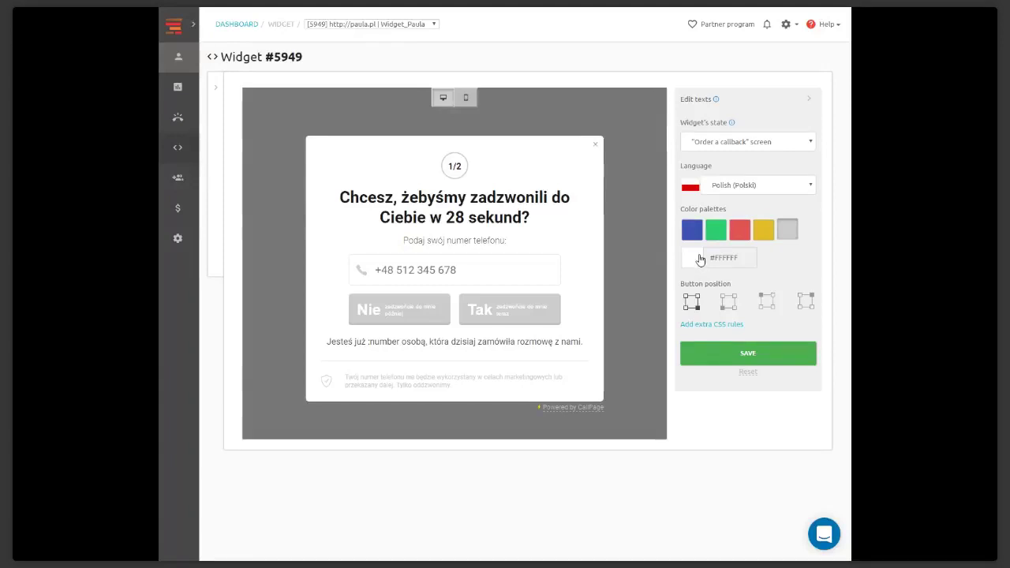
Keep the language Polish, return the widget colour to blue and close the callback popup
left_click(738, 185)
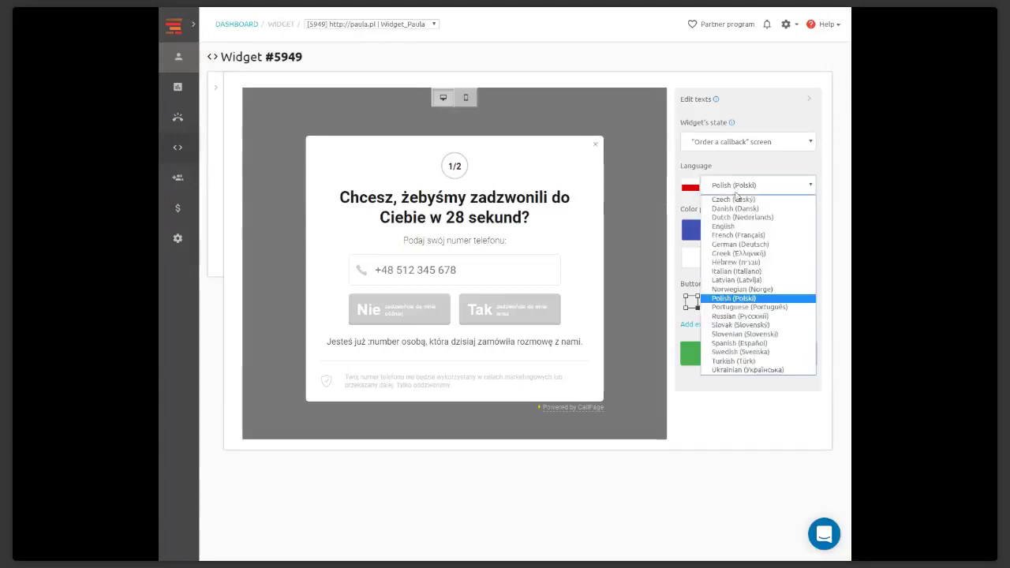
left_click(717, 413)
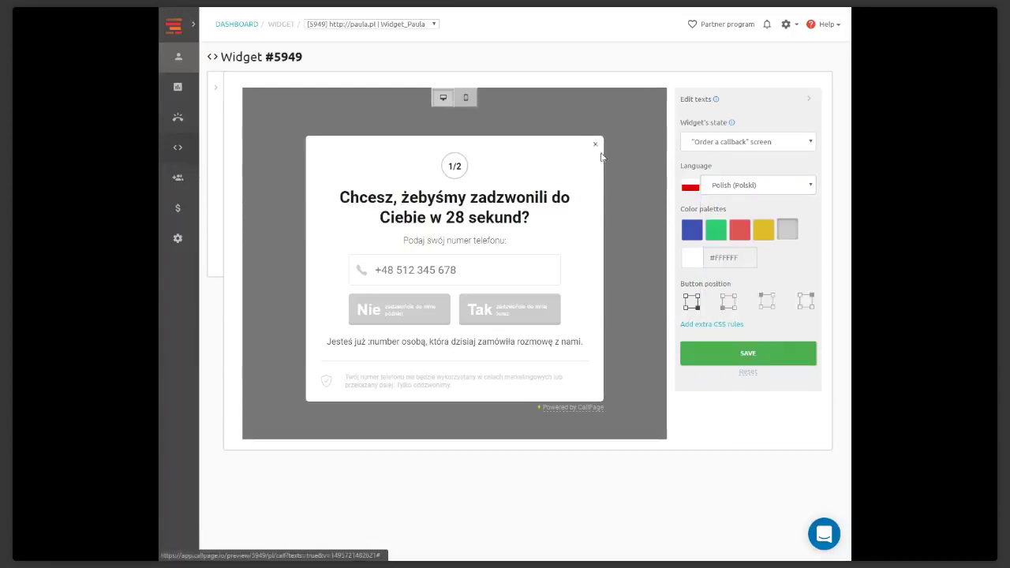
left_click(692, 227)
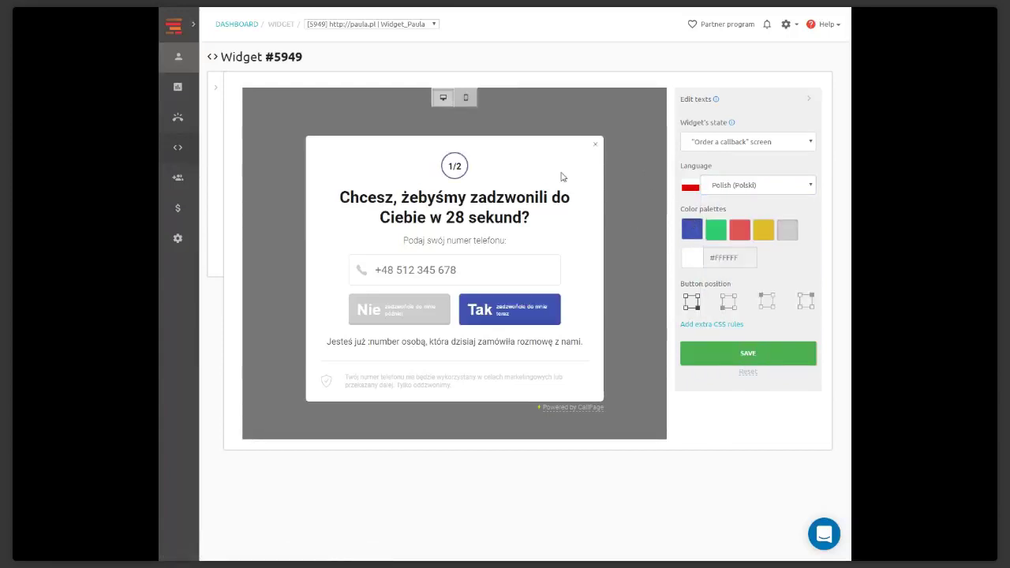
left_click(595, 145)
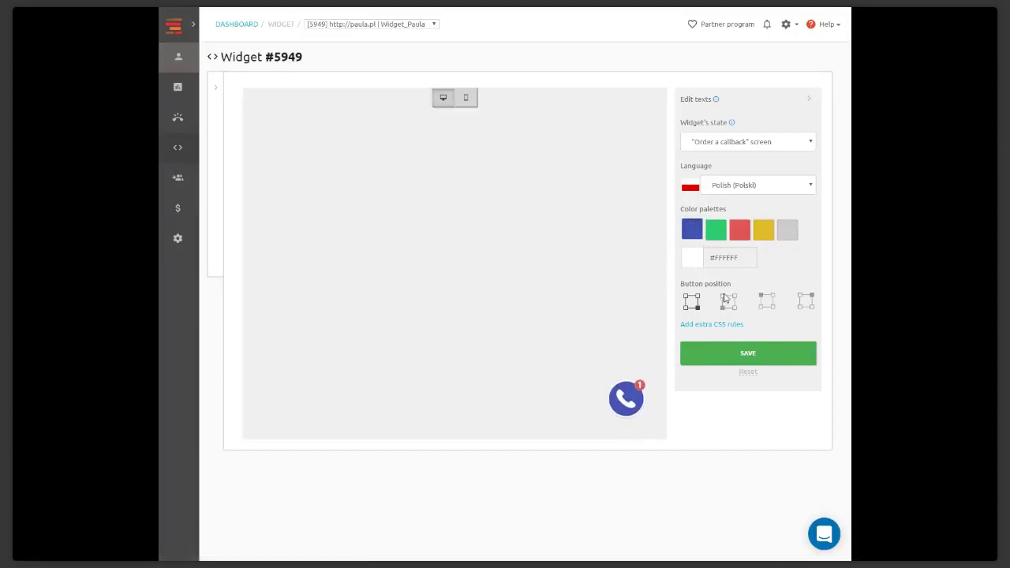
Try the call button at bottom-left, top-left and top-right, ending back at bottom-right
left_click(727, 302)
left_click(767, 303)
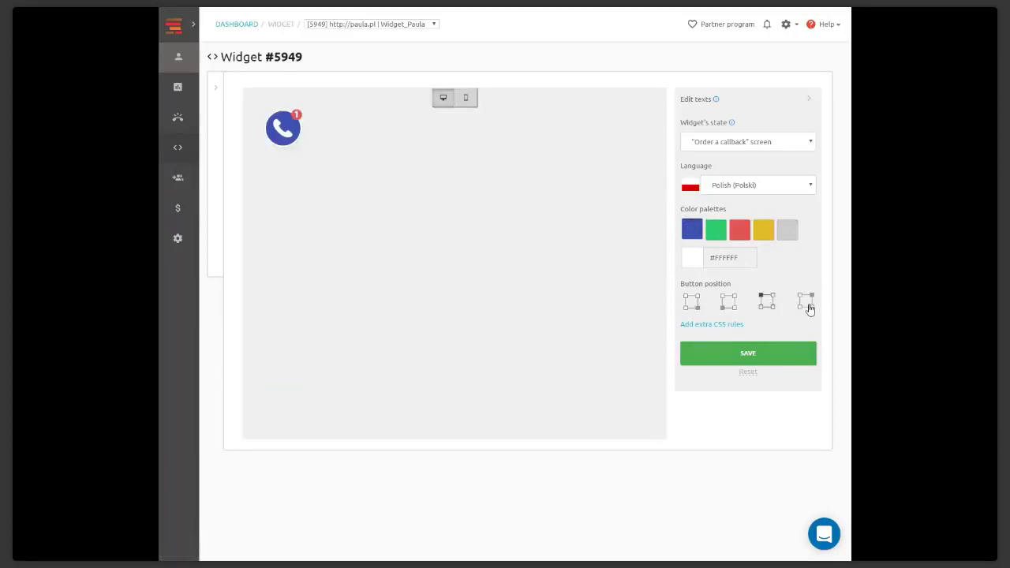
left_click(809, 308)
left_click(691, 308)
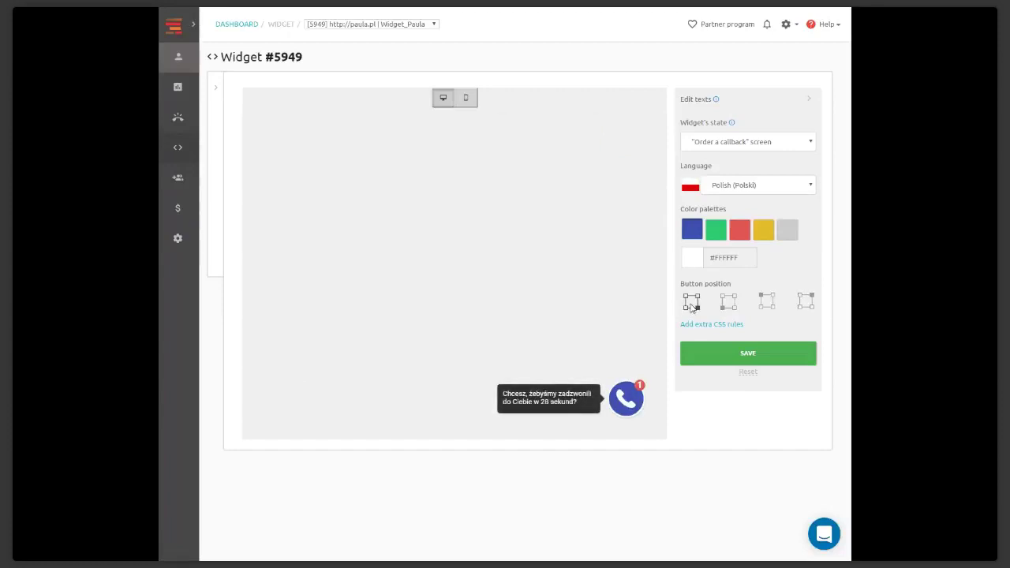
Reopen the callback popup and switch the widget language to English
left_click(626, 399)
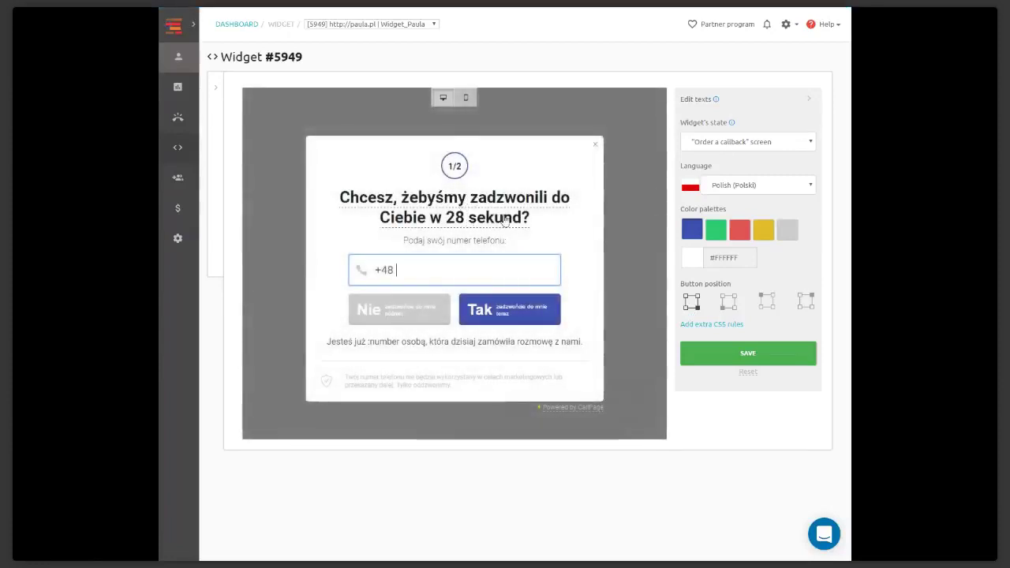
left_click(750, 181)
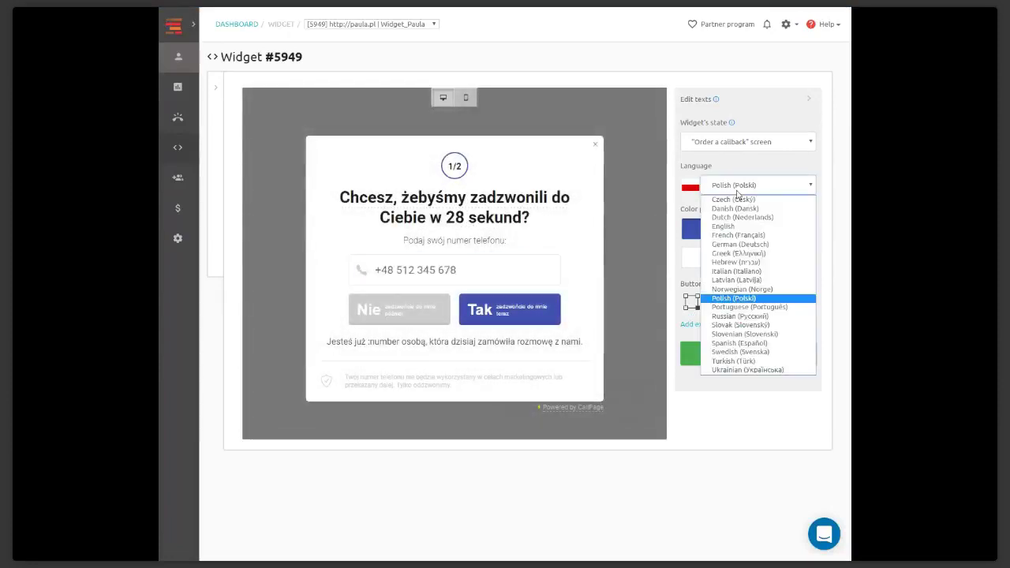
left_click(749, 231)
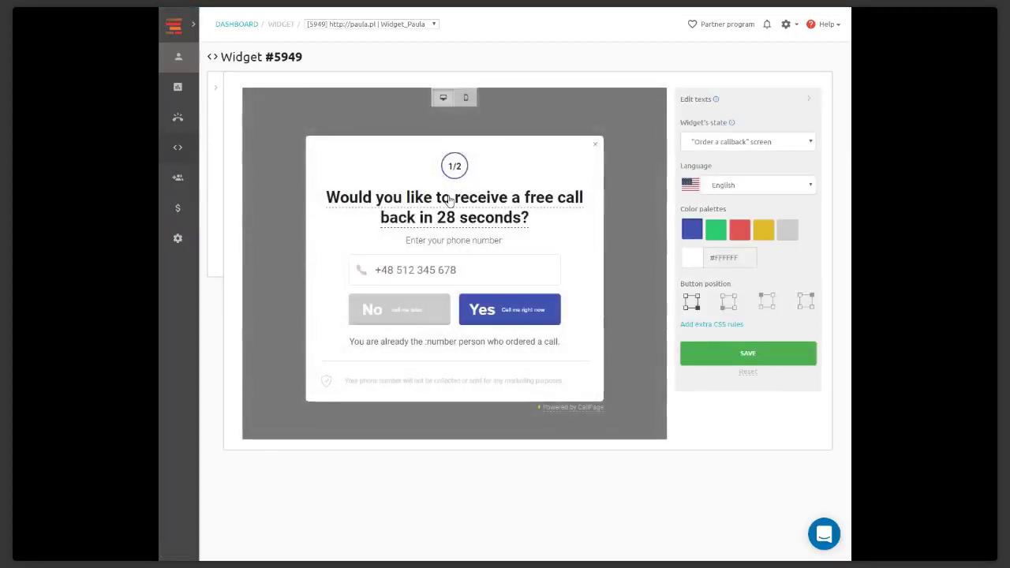
Edit the popup headline, retyping the word 'in', then close the popup
left_click(450, 201)
left_click(432, 198)
key("BackSpace")
key("BackSpace")
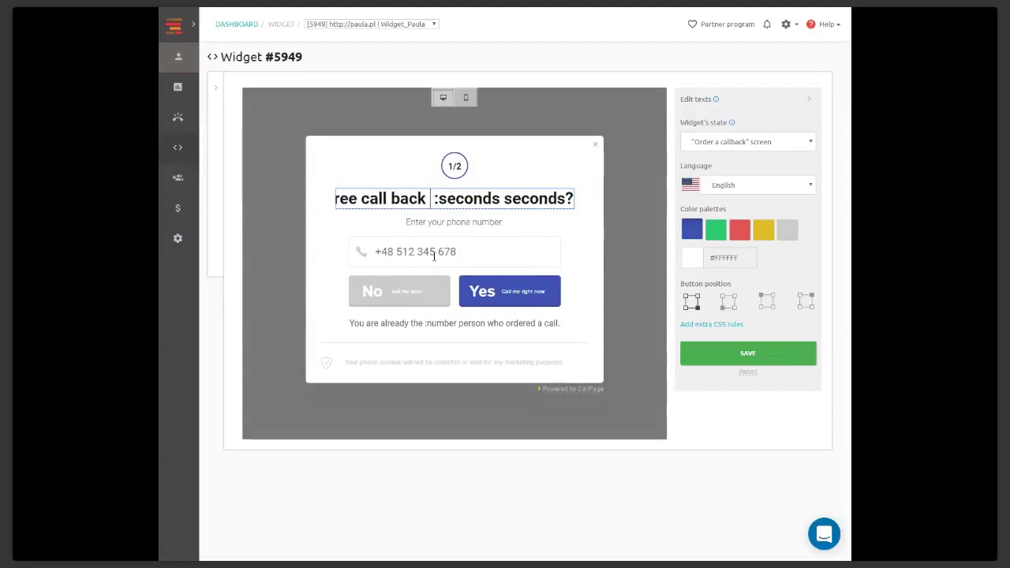
type("in")
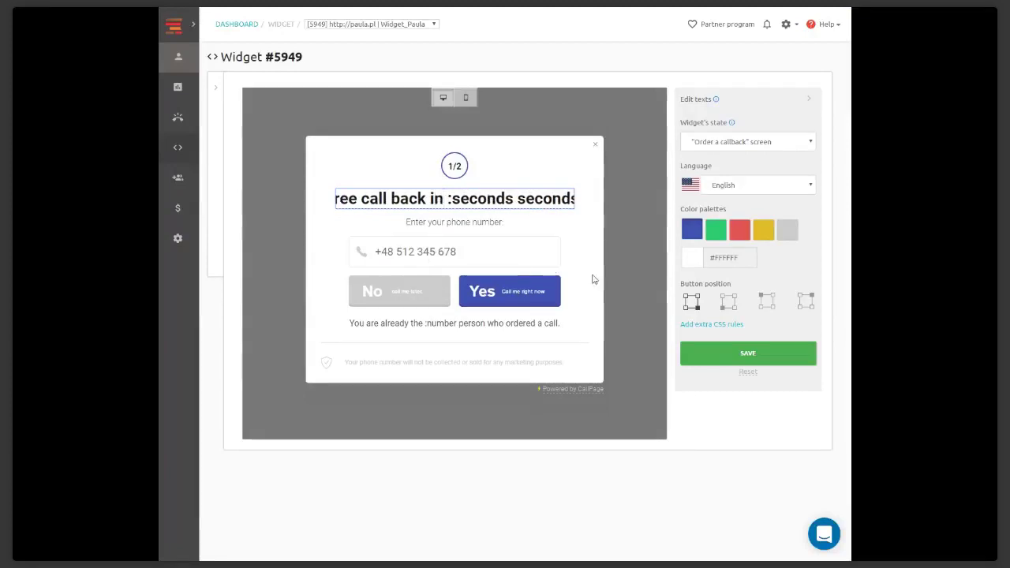
left_click(594, 147)
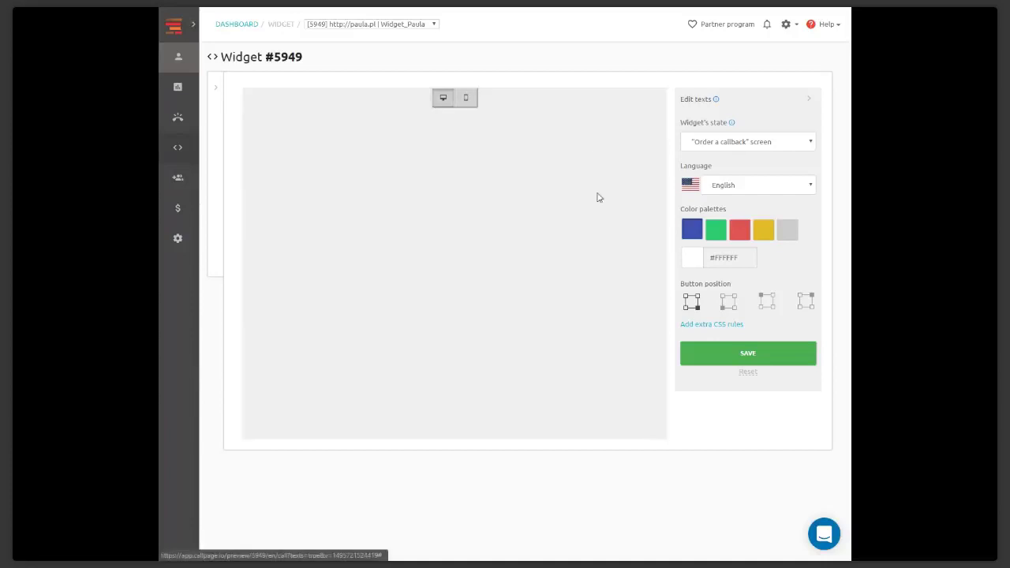
Reopen the English callback popup from the call button and show the extra CSS rules editor
left_click(625, 400)
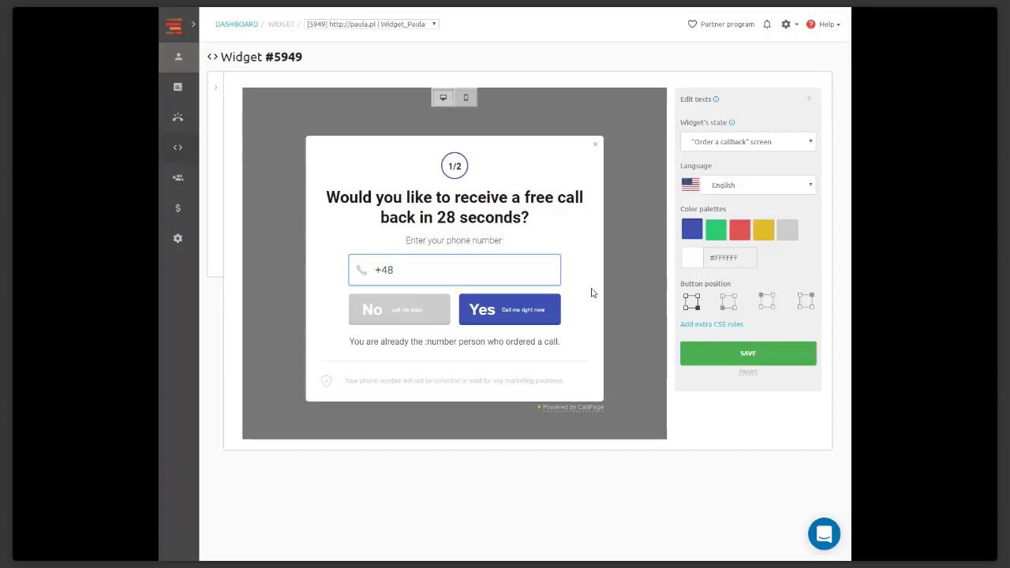
left_click(733, 330)
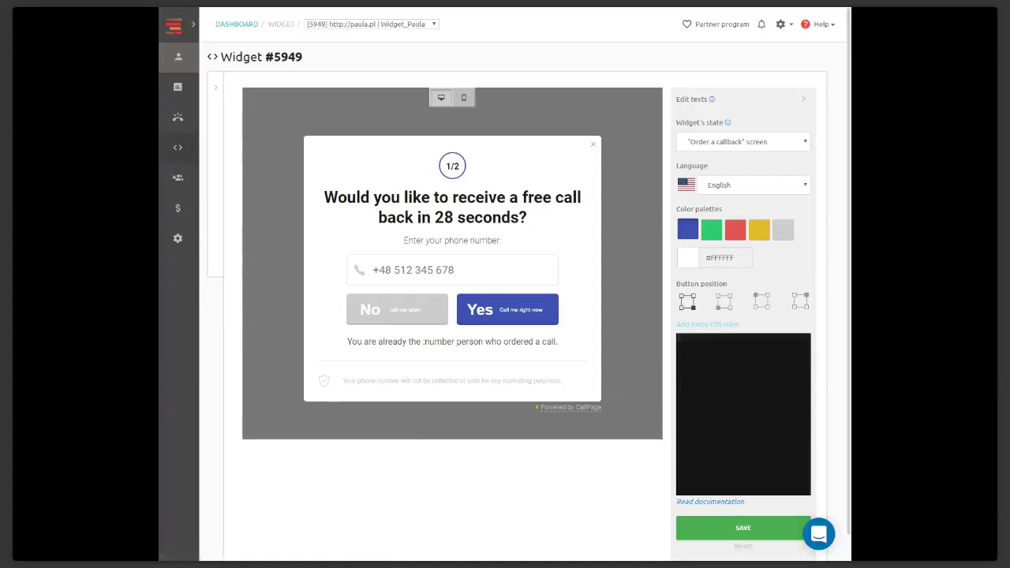
In View settings, toggle Show tooltip off and back on
left_click(216, 92)
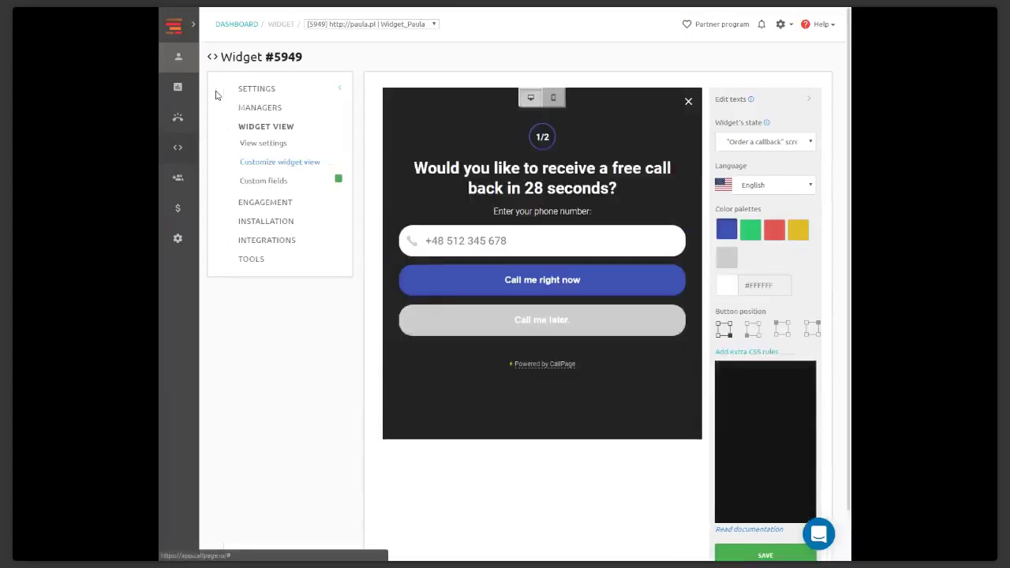
left_click(282, 145)
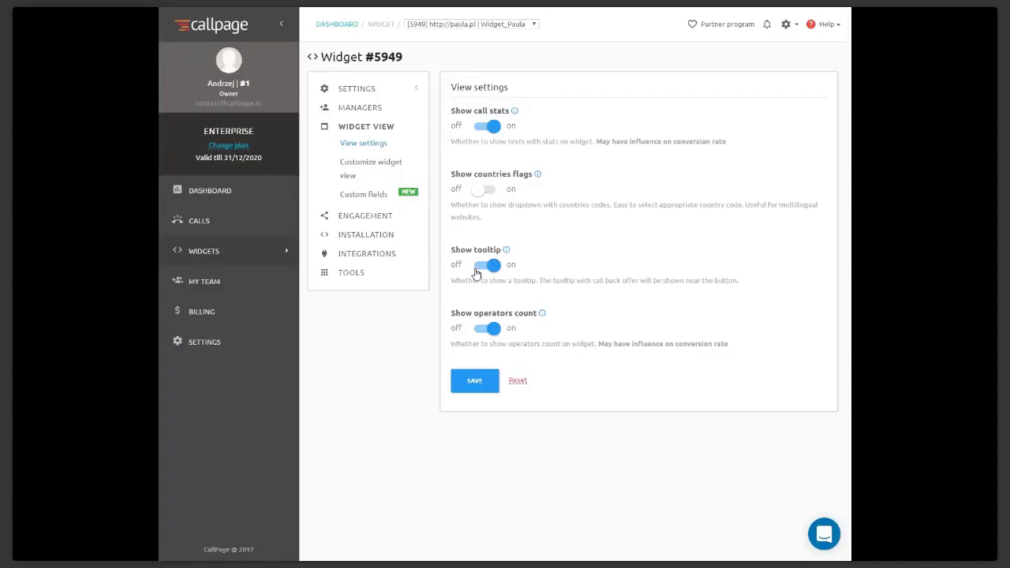
left_click(481, 267)
left_click(485, 265)
Return to the customisation preview, close the callback popup and expand the settings menu
left_click(394, 164)
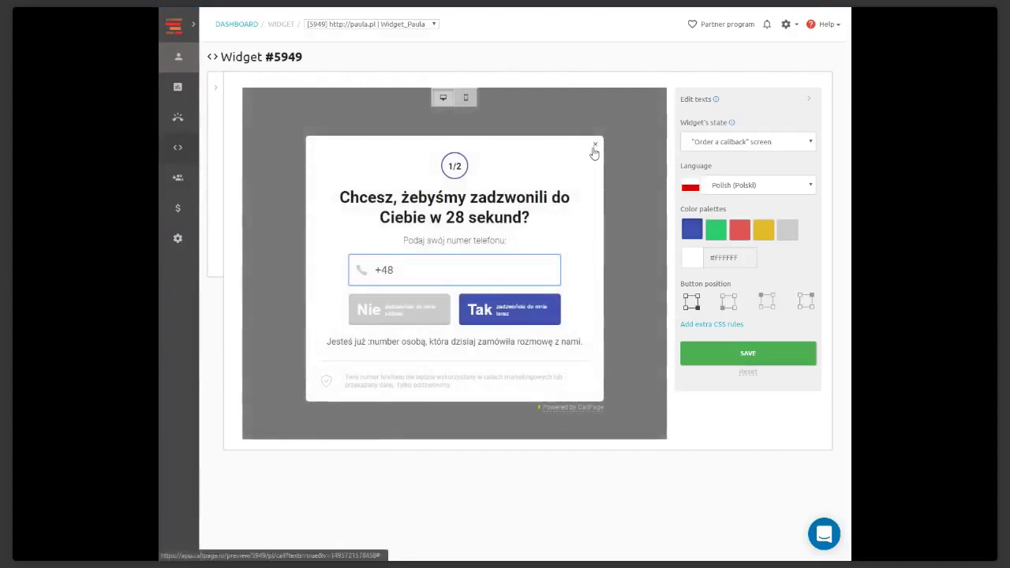
left_click(594, 147)
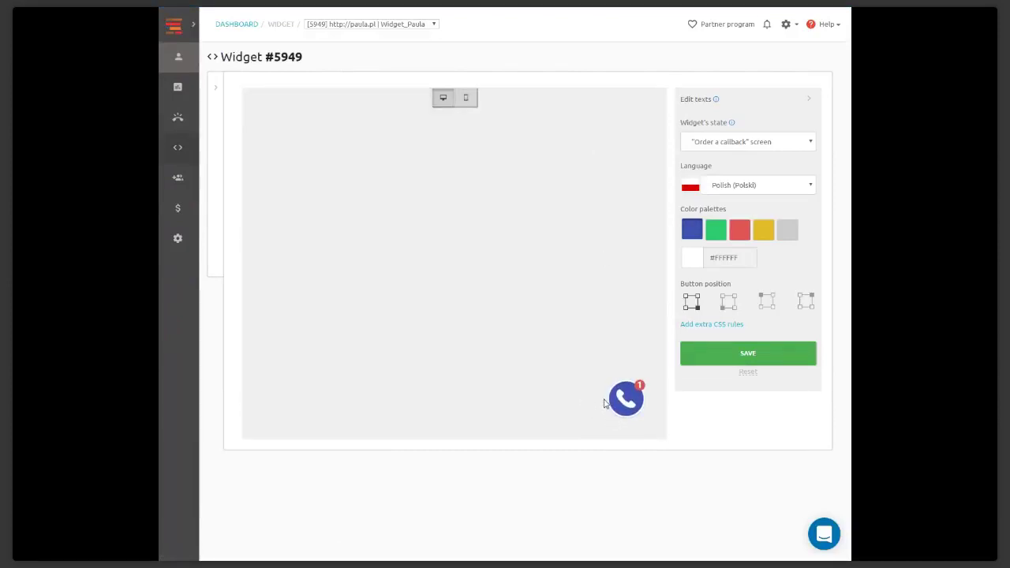
mouse_move(612, 386)
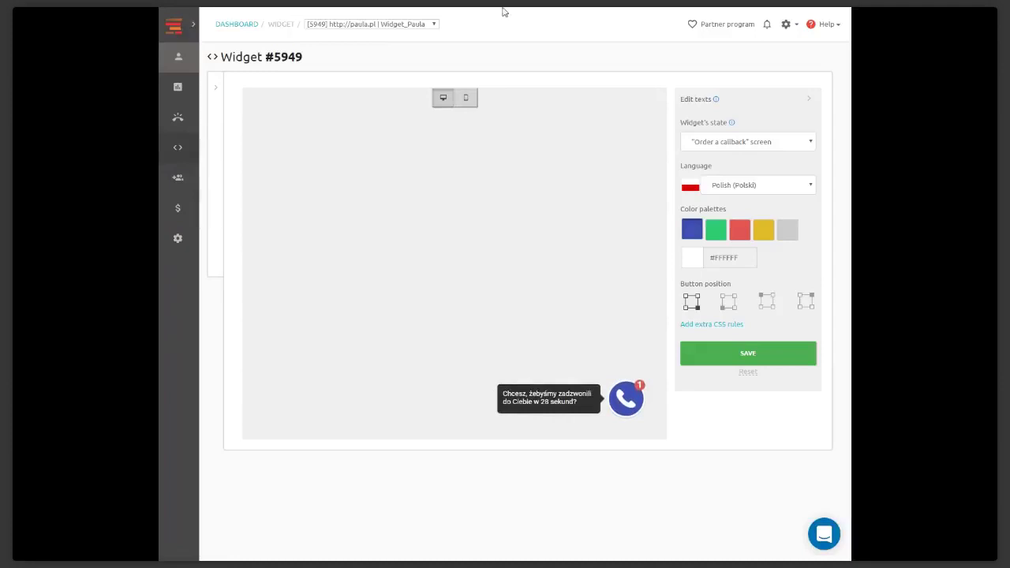
left_click(218, 89)
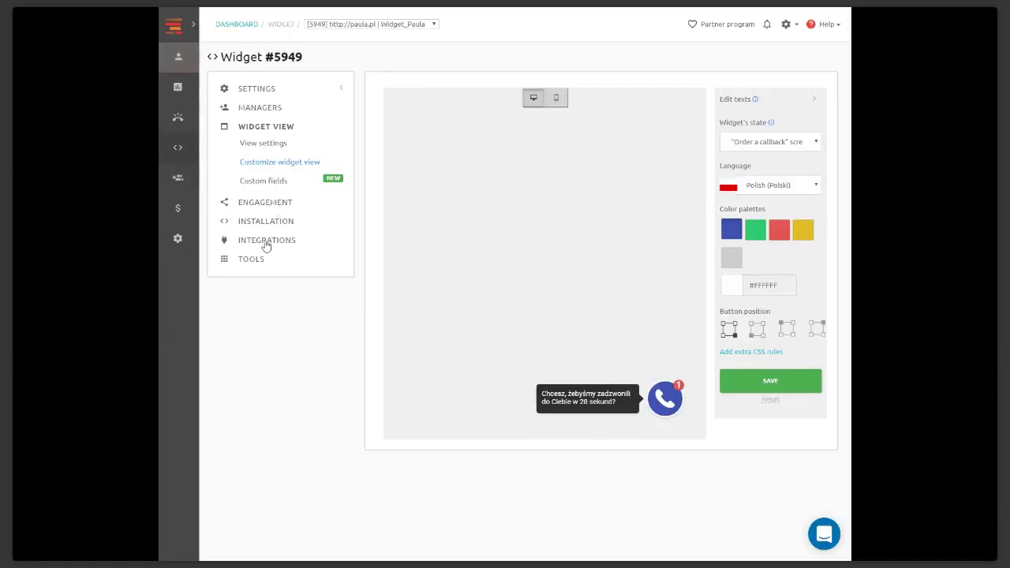
On the Integrations page, browse the apps for a new integration, then close without adding one
left_click(268, 240)
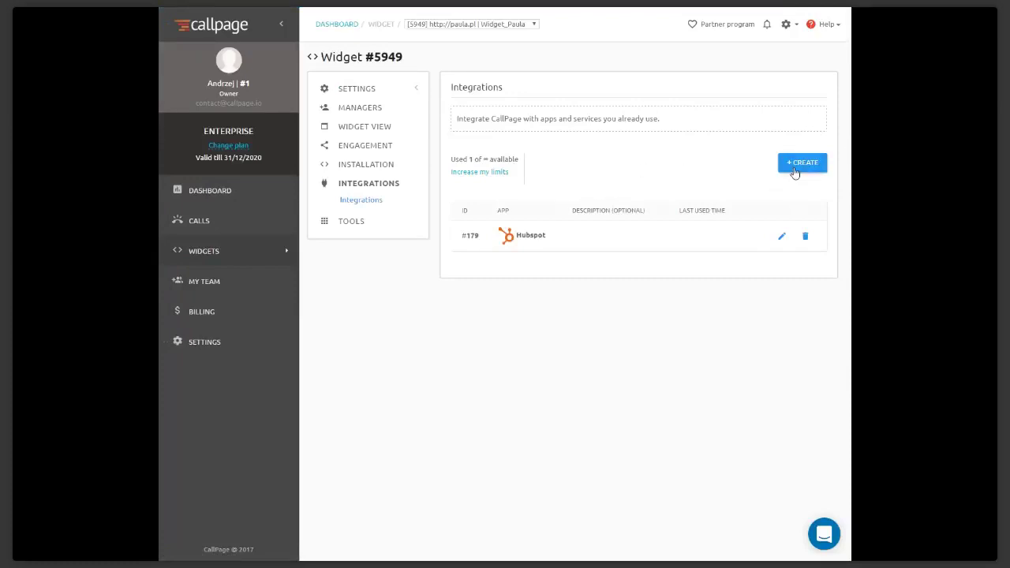
left_click(795, 164)
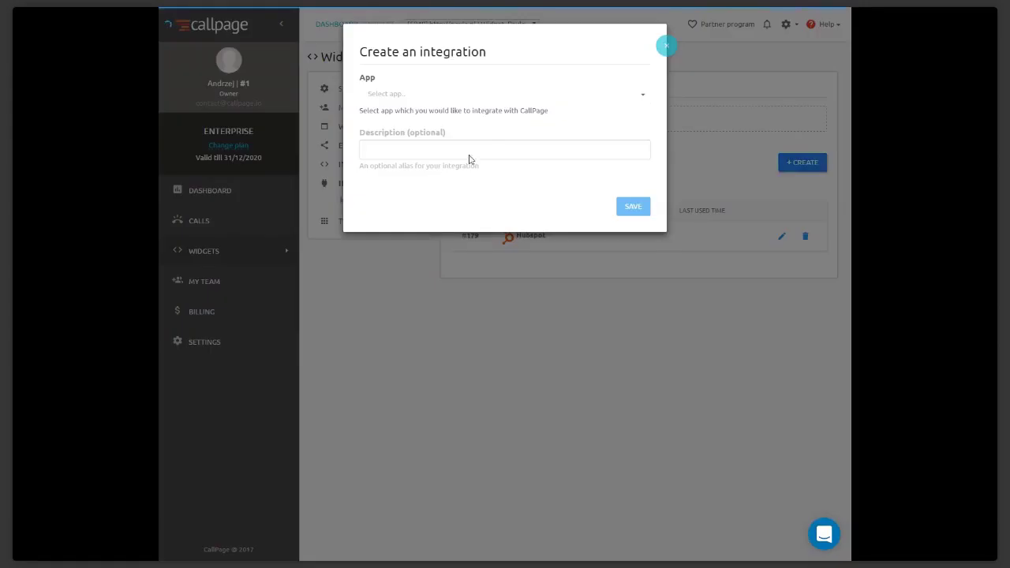
left_click(500, 93)
scroll(495, 143, "down", 5)
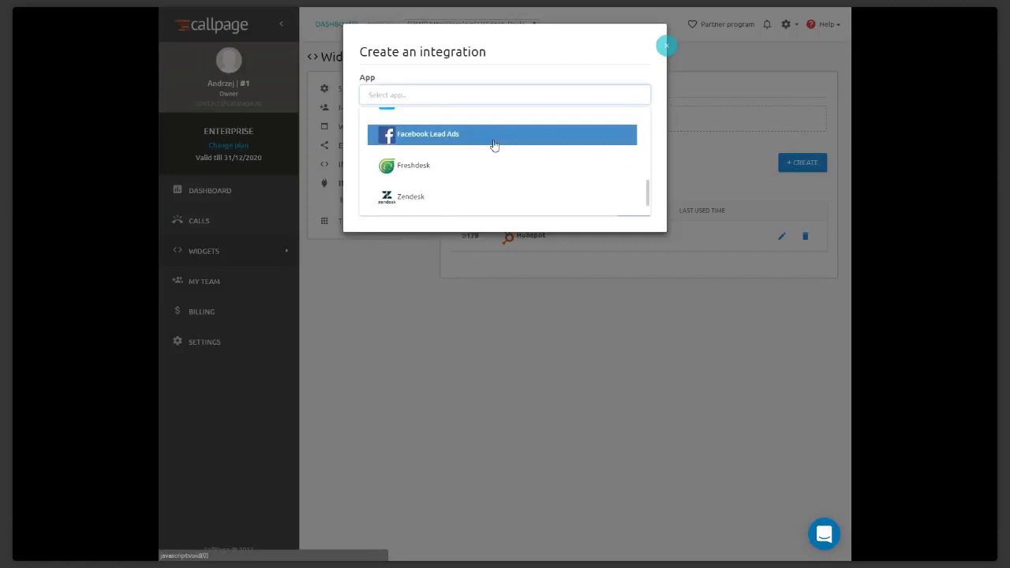
scroll(495, 145, "down", 1)
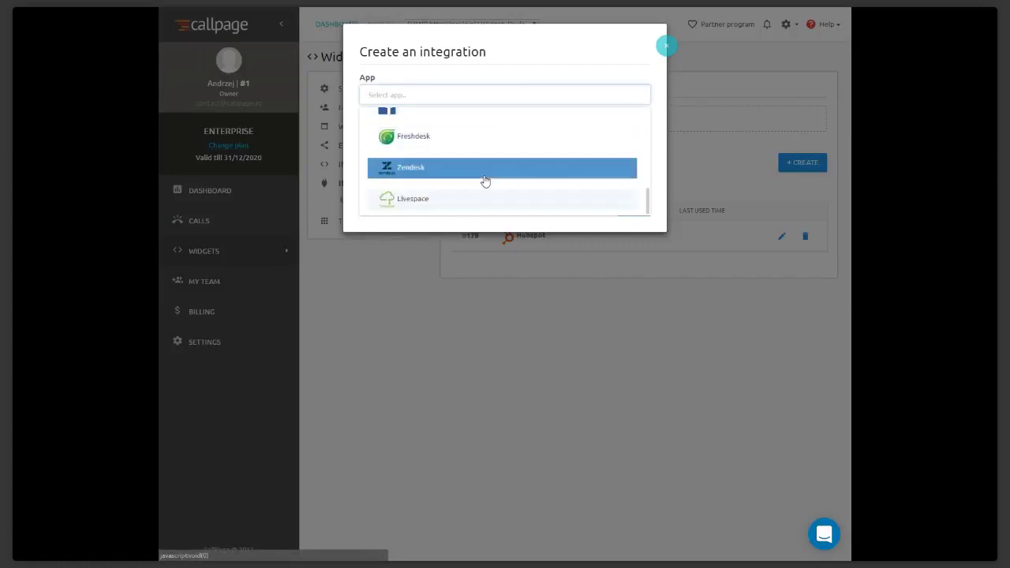
scroll(485, 182, "up", 6)
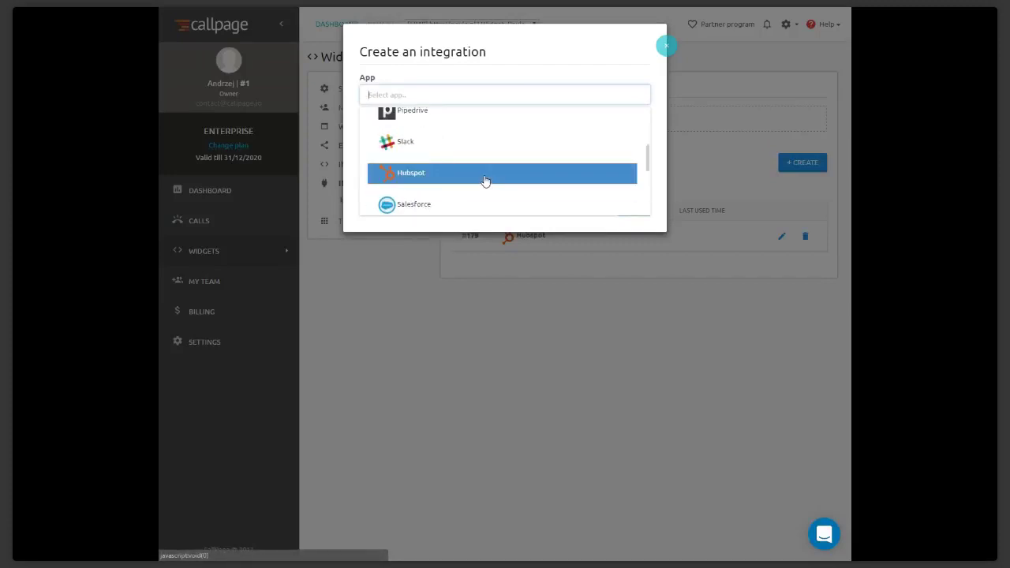
scroll(486, 182, "up", 1)
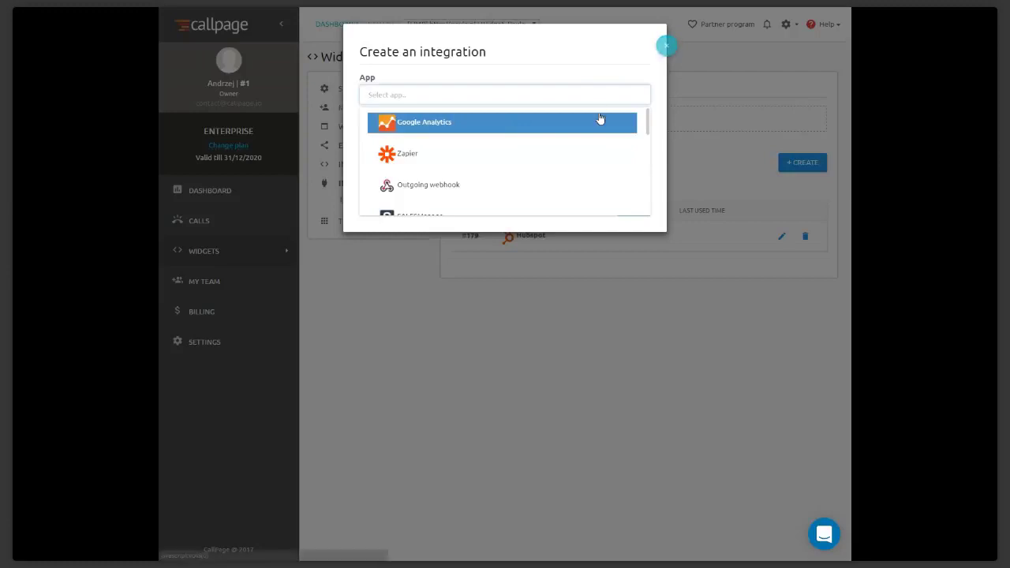
scroll(522, 176, "down", 5)
scroll(525, 175, "up", 5)
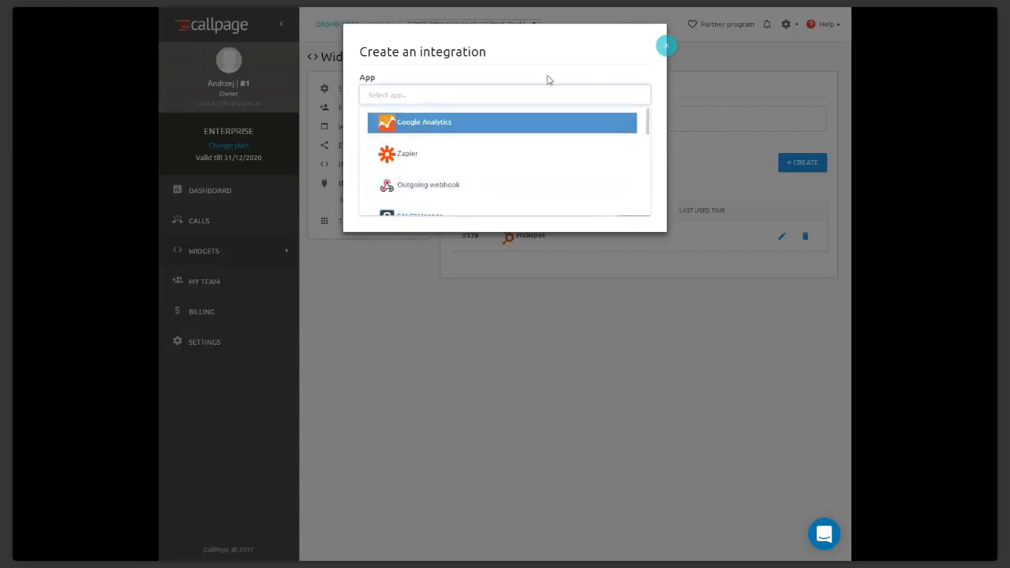
left_click(667, 48)
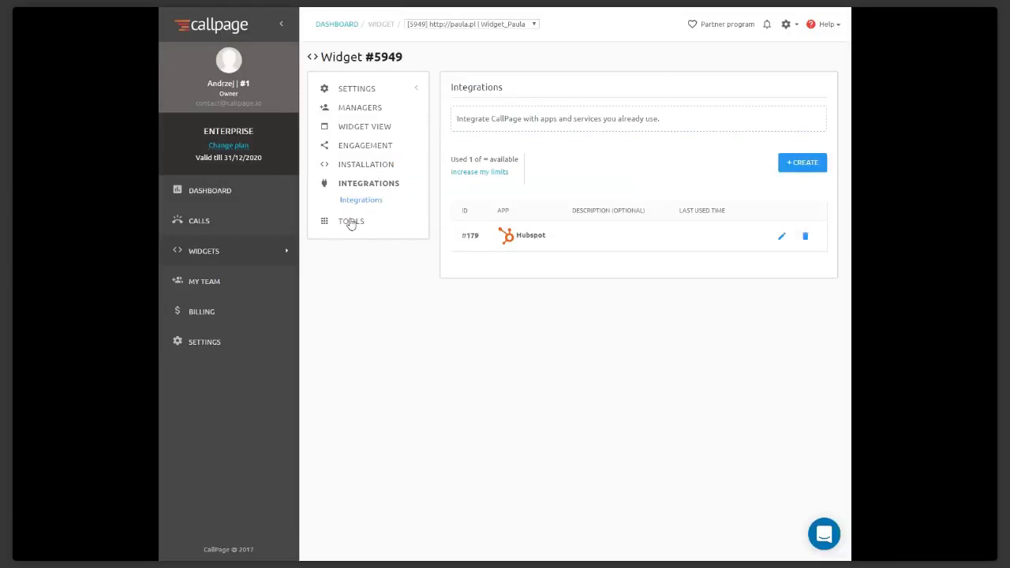
Open International numbers permissions, untick and re-tick Mauritius +230, and scroll the country list
left_click(350, 223)
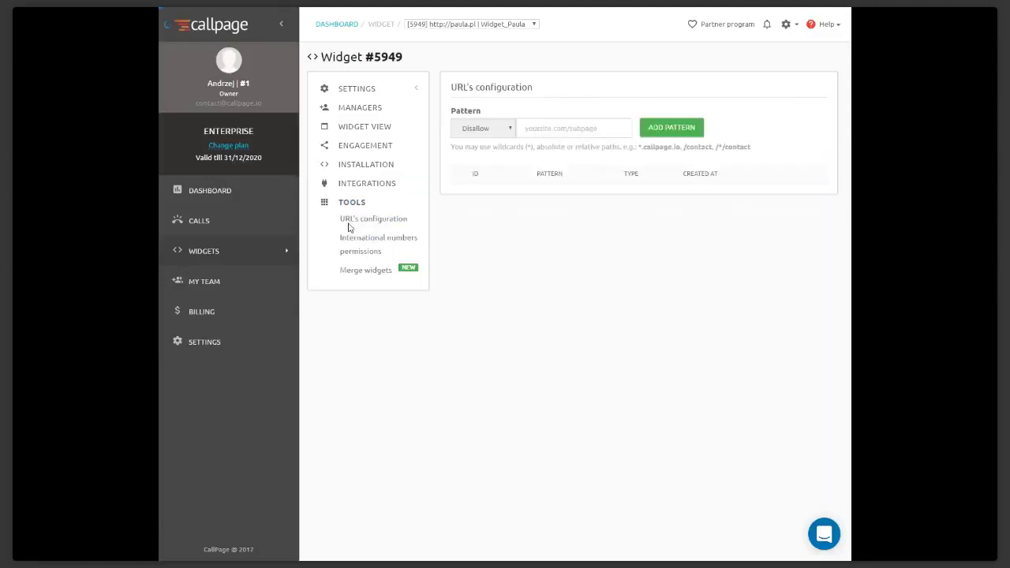
left_click(368, 245)
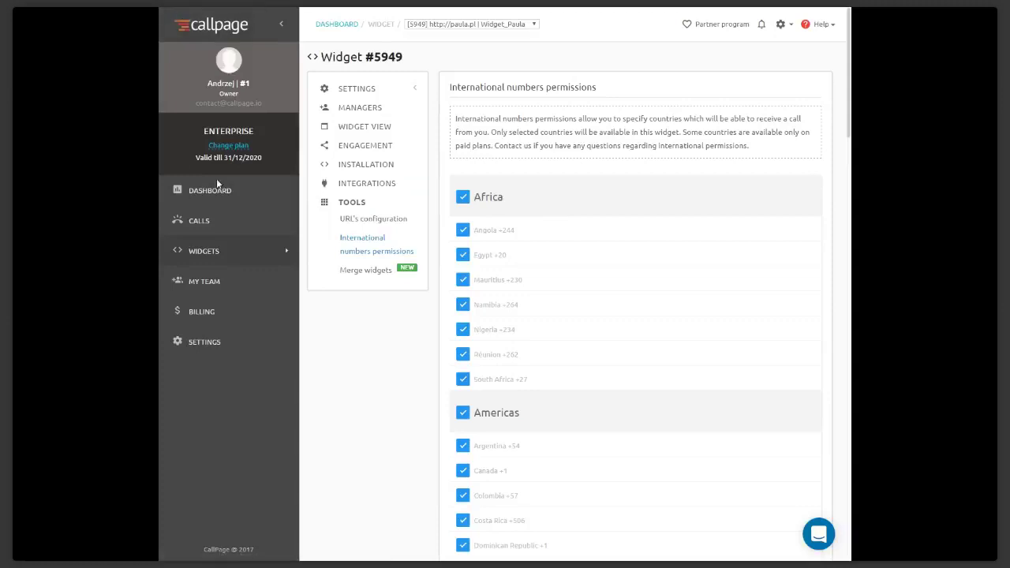
left_click(352, 247)
left_click(463, 281)
left_click(463, 279)
scroll(432, 336, "down", 12)
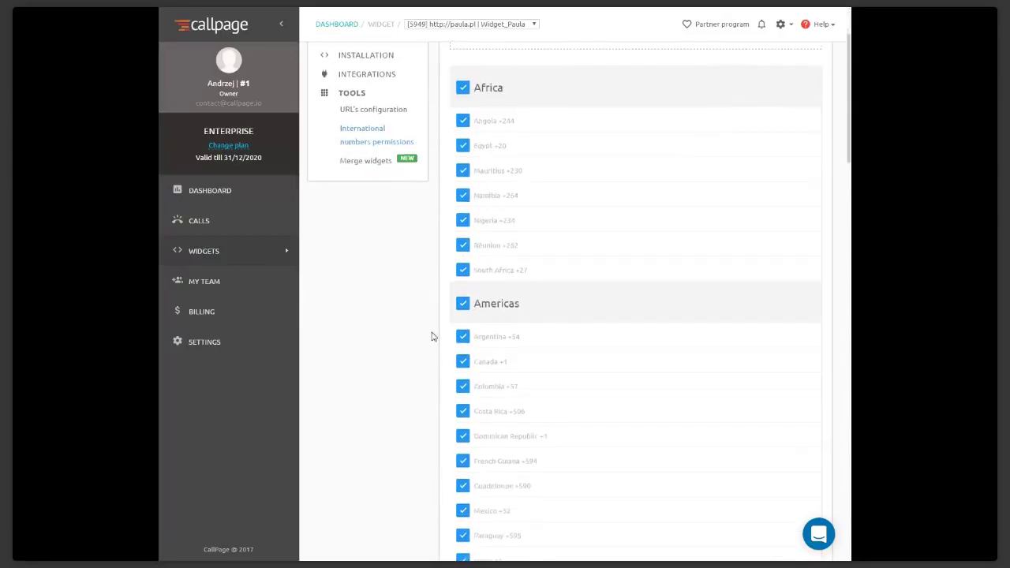
Open the Calls history and check the status of the first calls
scroll(432, 336, "down", 2)
scroll(431, 337, "up", 4)
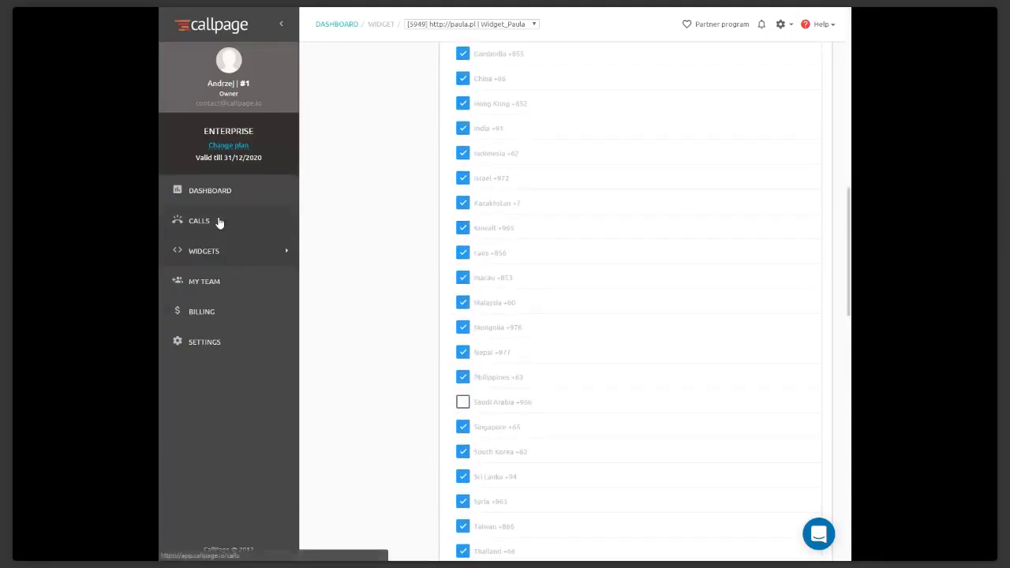
left_click(218, 221)
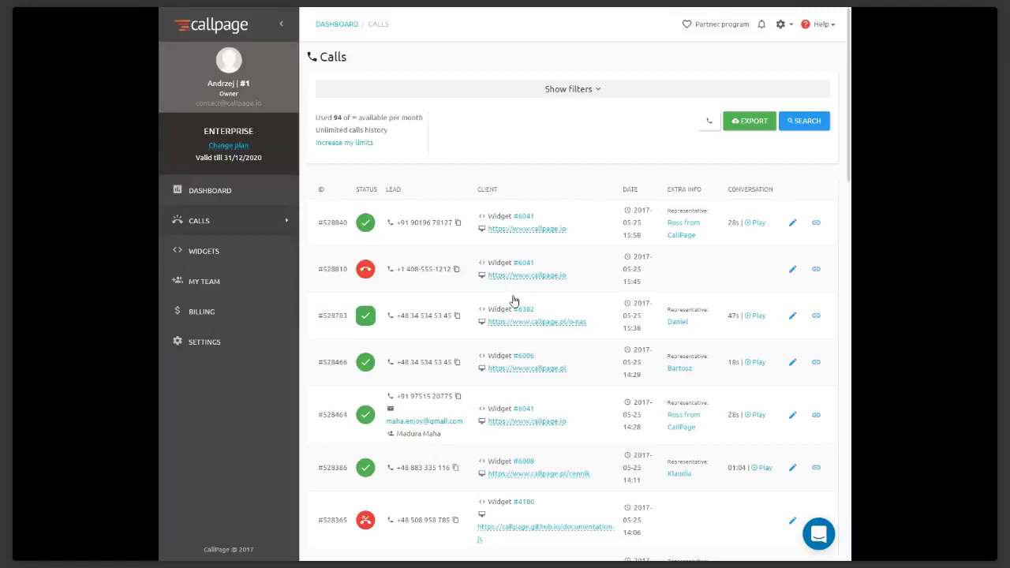
mouse_move(366, 227)
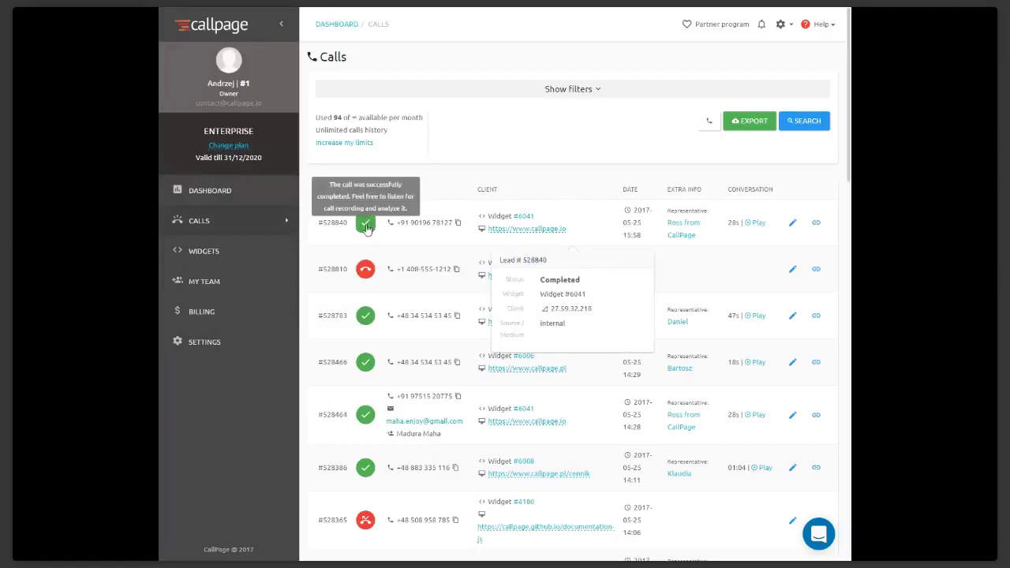
mouse_move(368, 272)
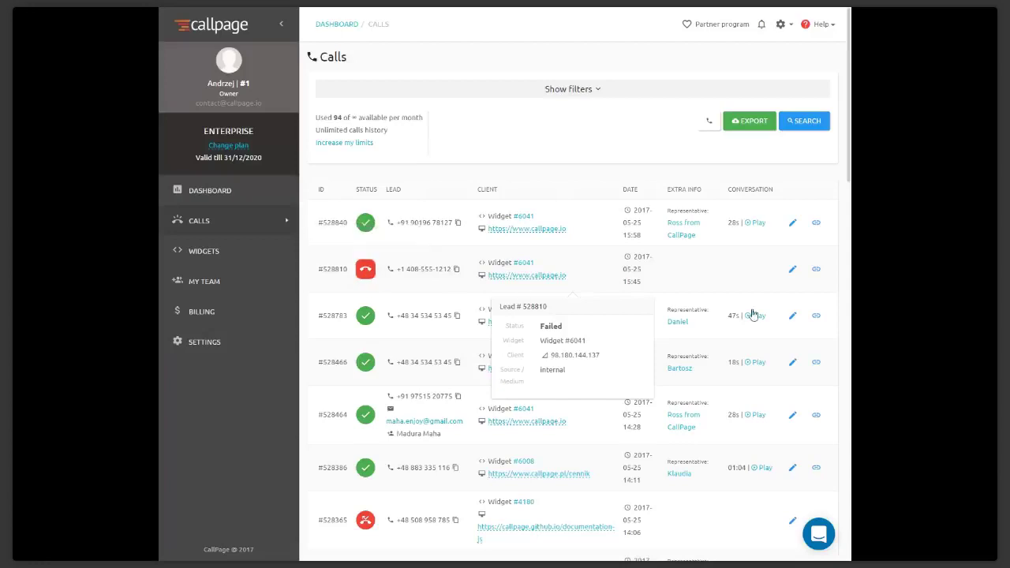
Scroll through the call list reviewing leads, widgets, dates, representatives and recordings
scroll(485, 363, "down", 4)
scroll(489, 367, "down", 3)
scroll(488, 367, "up", 8)
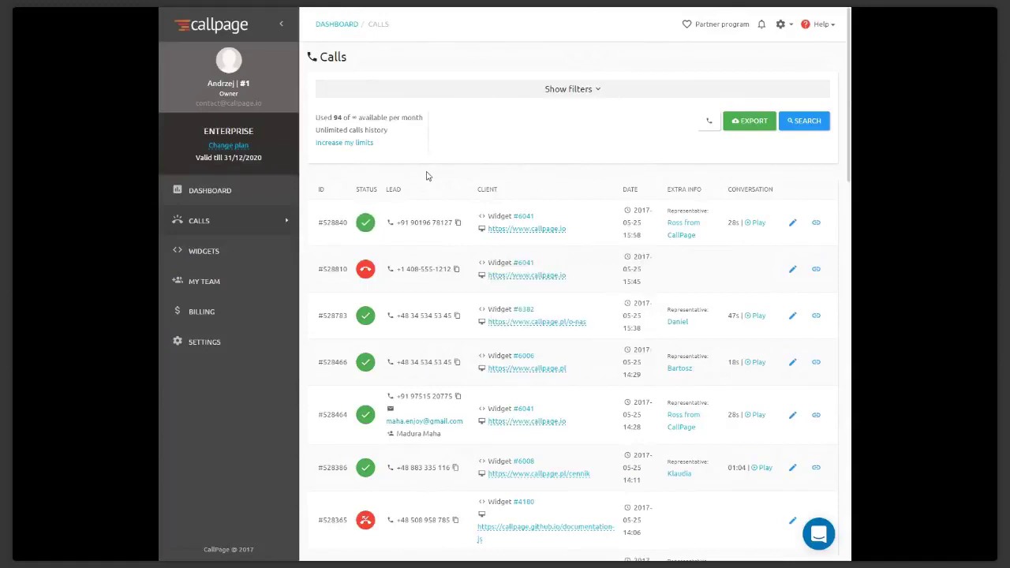
scroll(426, 175, "down", 5)
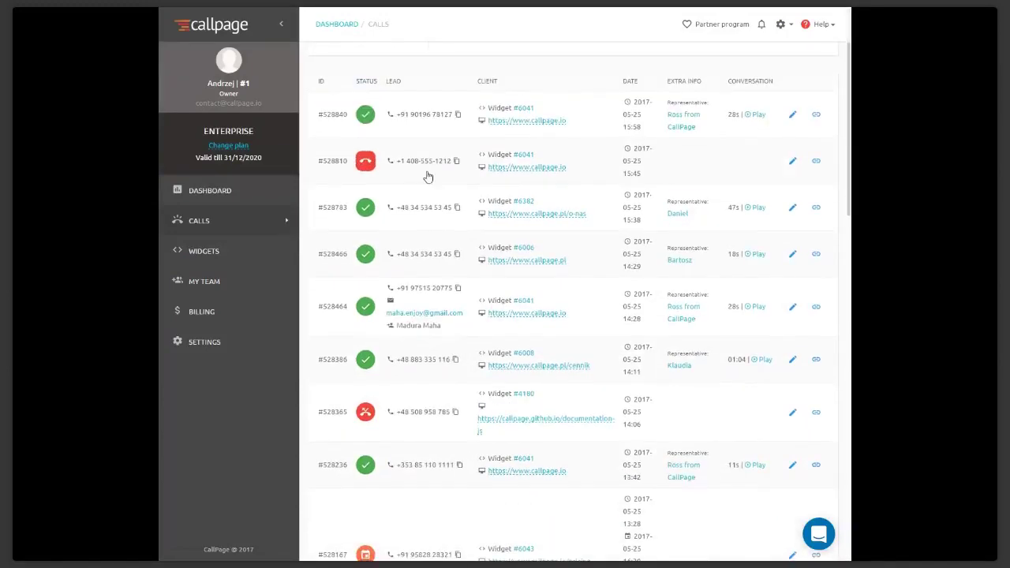
scroll(426, 175, "up", 4)
scroll(426, 175, "down", 2)
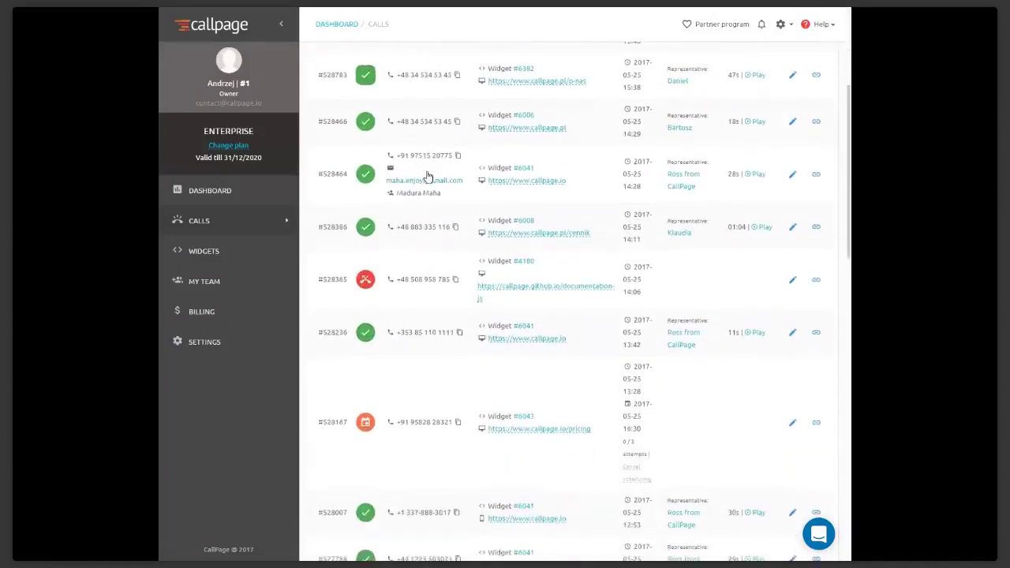
scroll(427, 175, "down", 1)
scroll(410, 236, "up", 1)
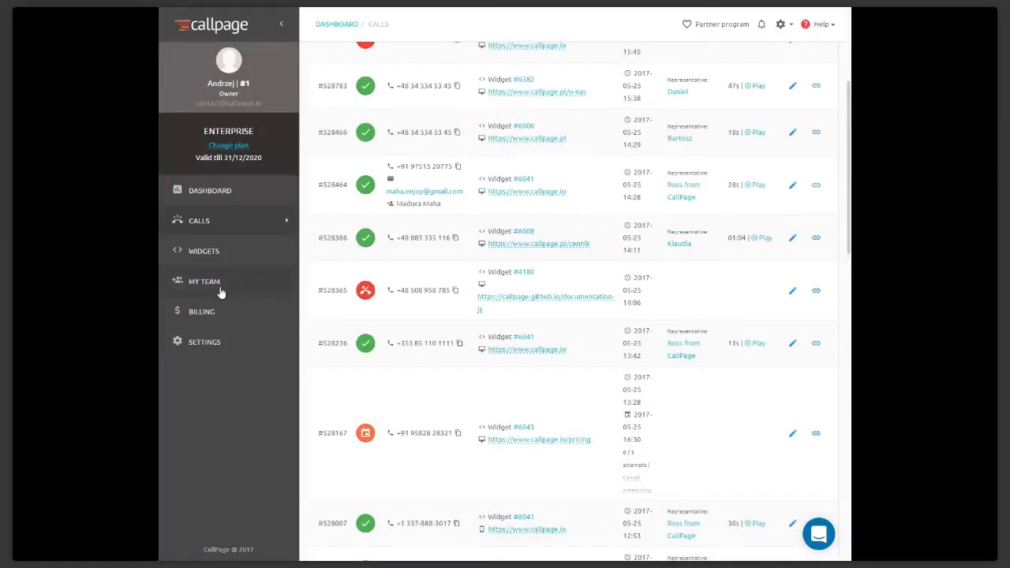
Go to widget #5949's Notifications settings and follow its Settings link to the account-wide preferences
left_click(215, 252)
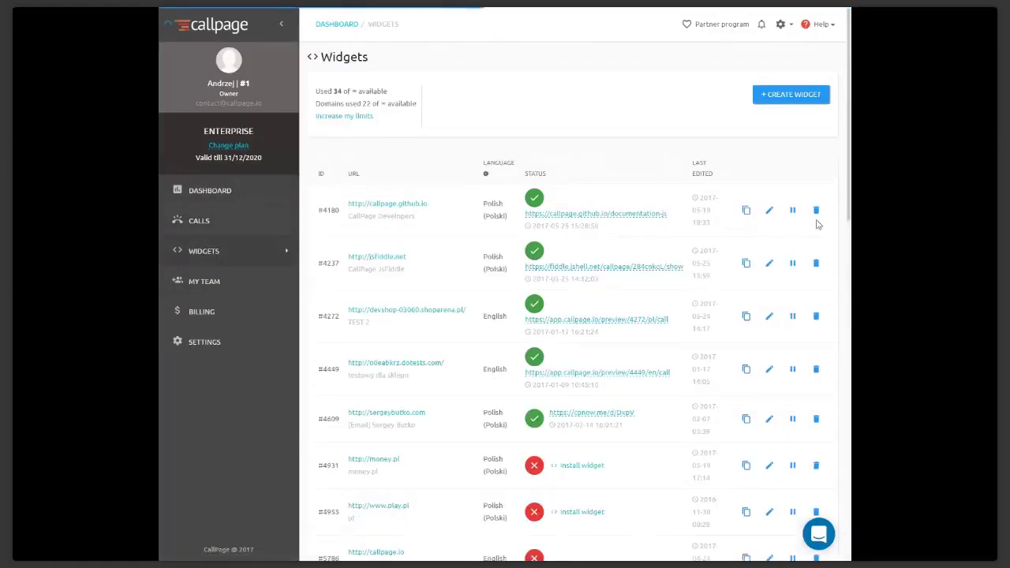
scroll(734, 377, "down", 5)
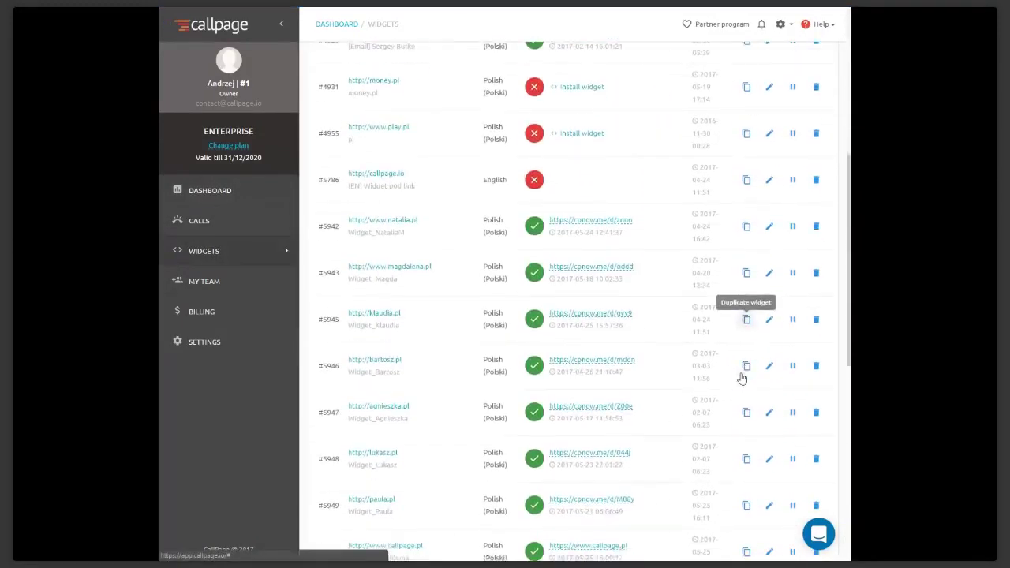
scroll(742, 379, "down", 2)
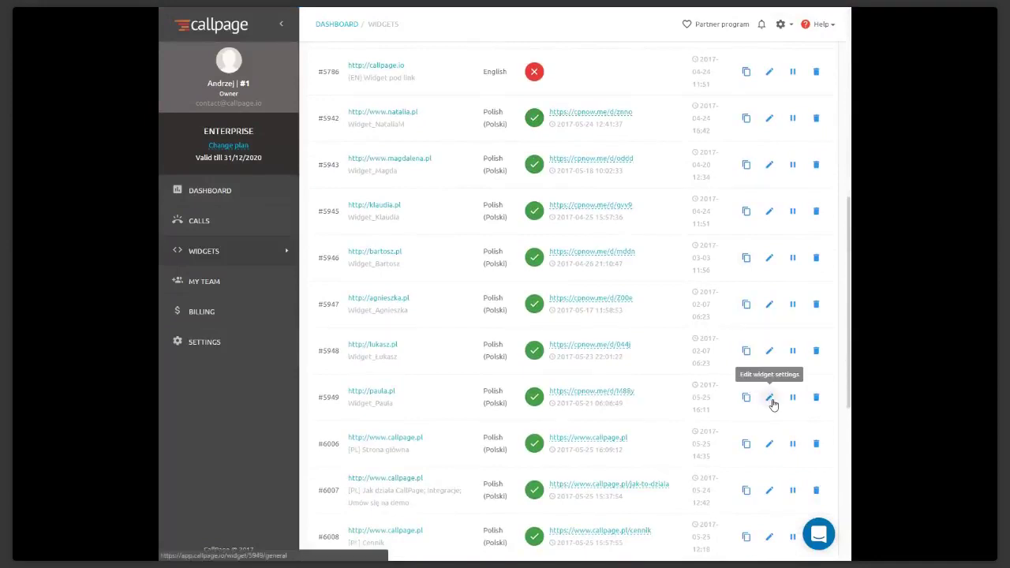
left_click(772, 401)
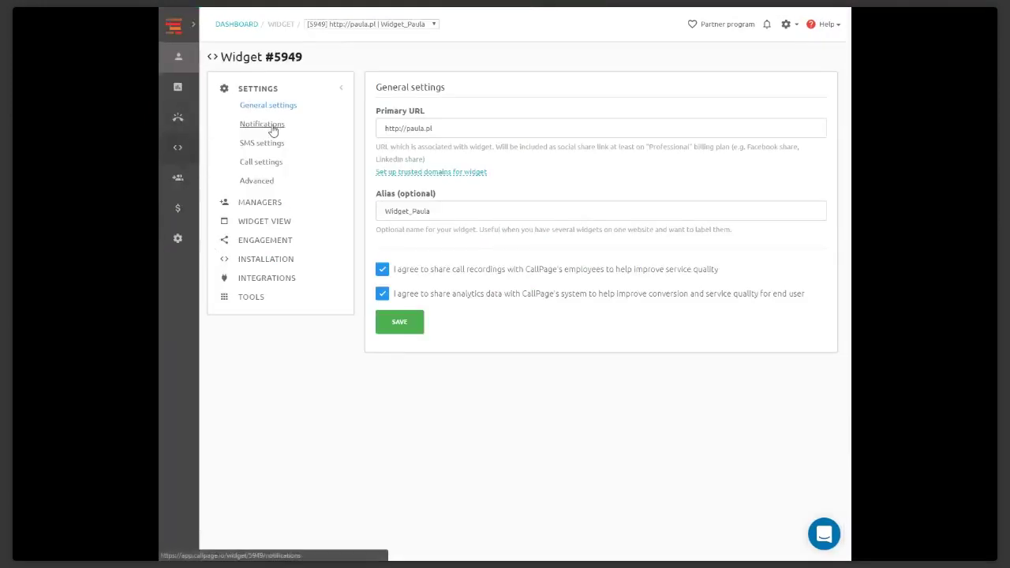
left_click(268, 125)
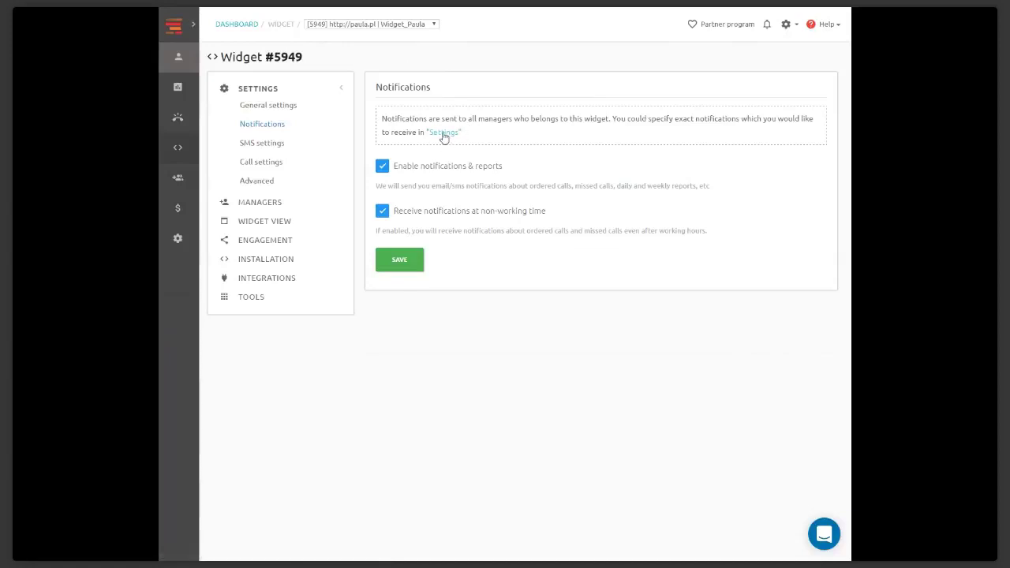
left_click(443, 133)
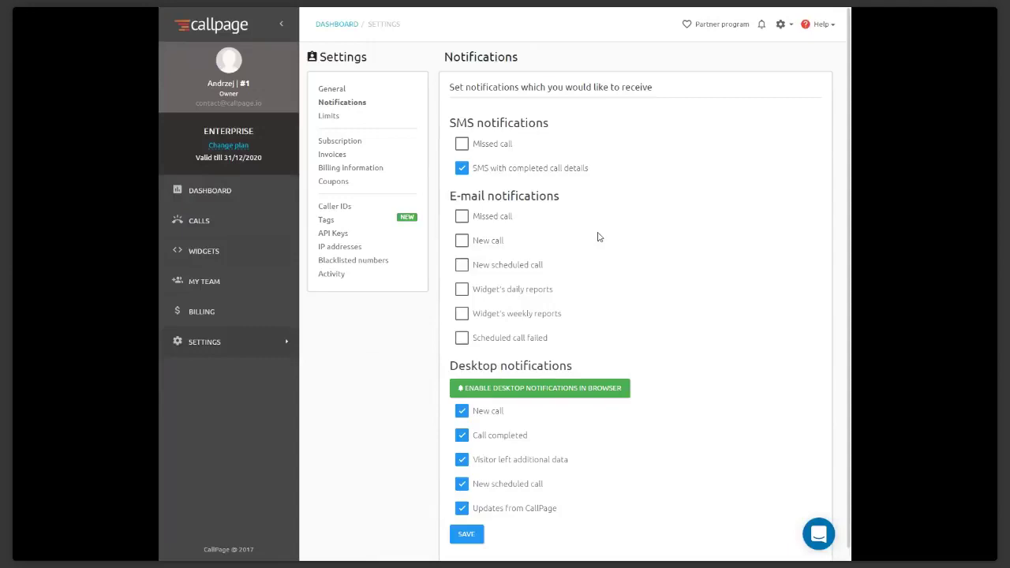
scroll(599, 237, "down", 1)
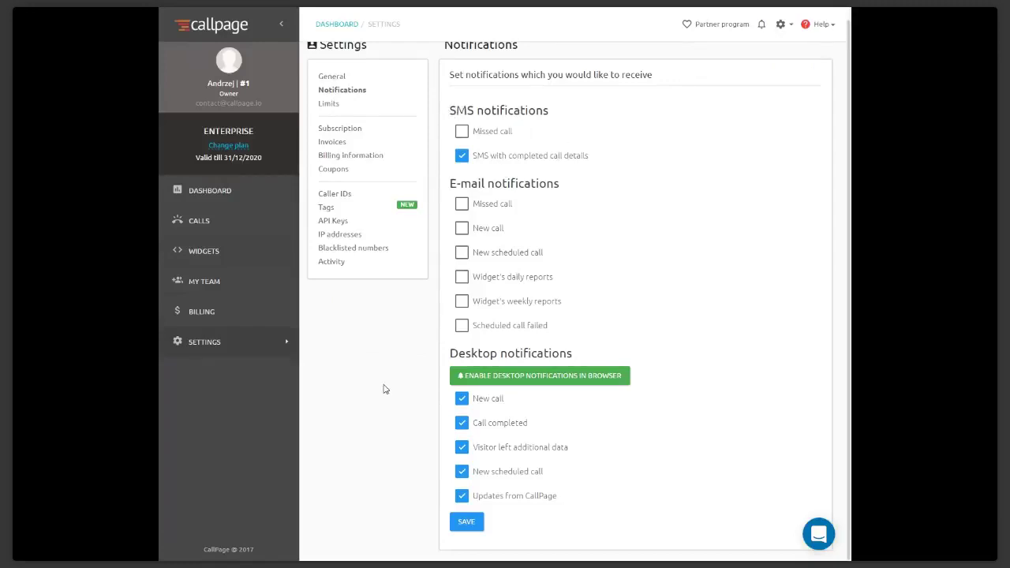
scroll(385, 389, "up", 1)
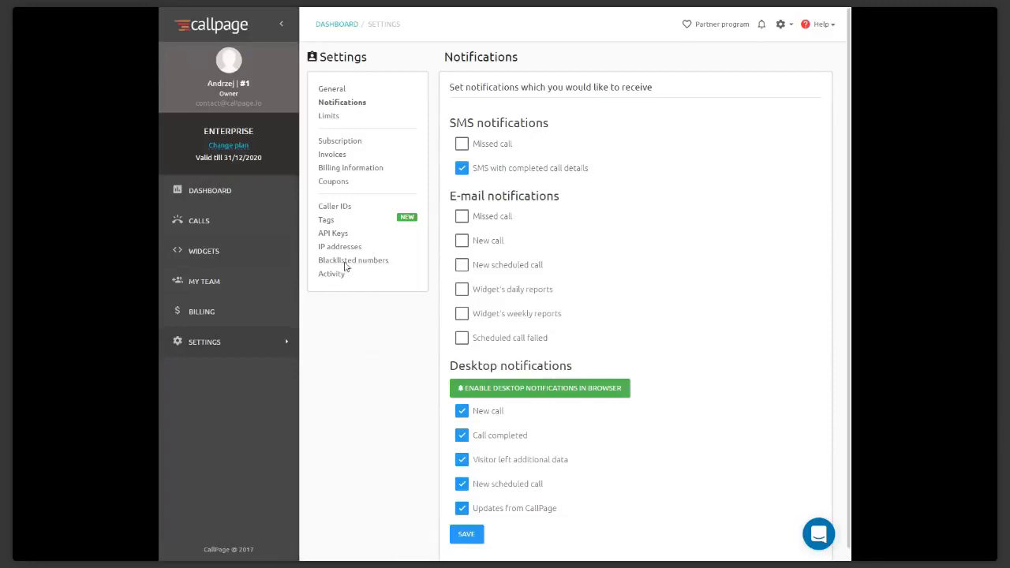
Open the Blacklisted numbers settings page and focus the phone number field to add a number
left_click(384, 267)
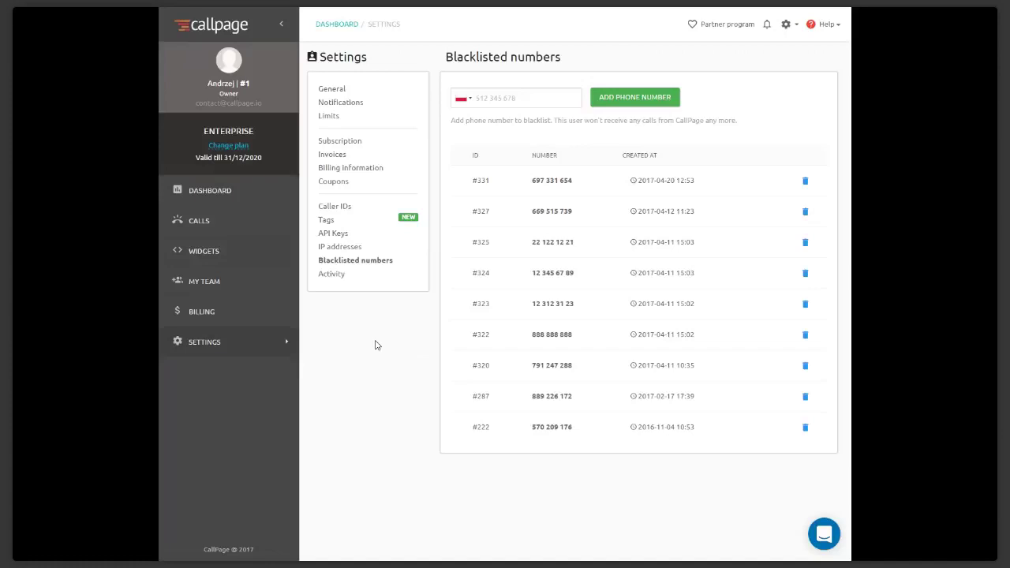
left_click(498, 101)
left_click(349, 247)
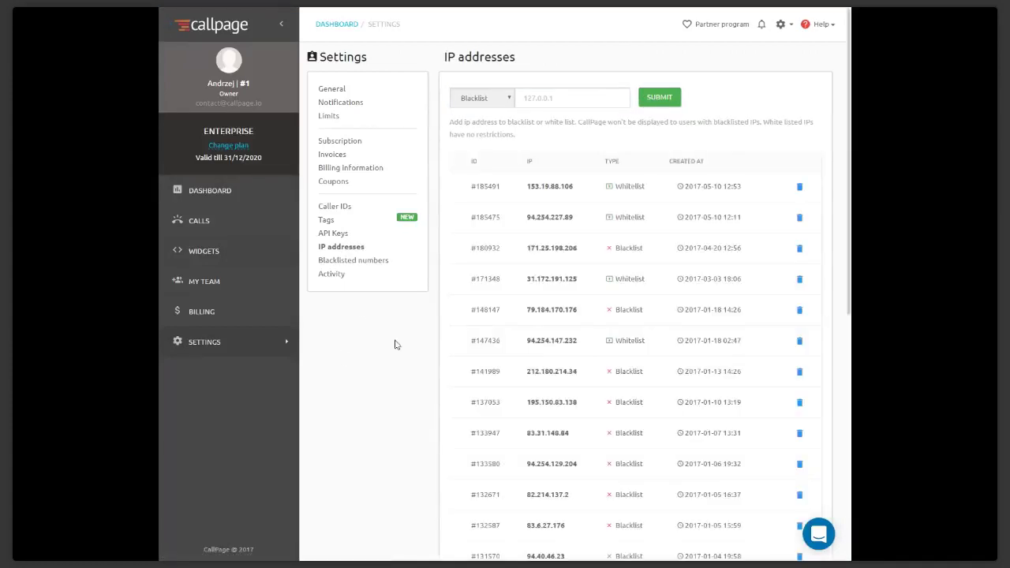
scroll(408, 343, "down", 1)
scroll(410, 331, "up", 1)
left_click(472, 97)
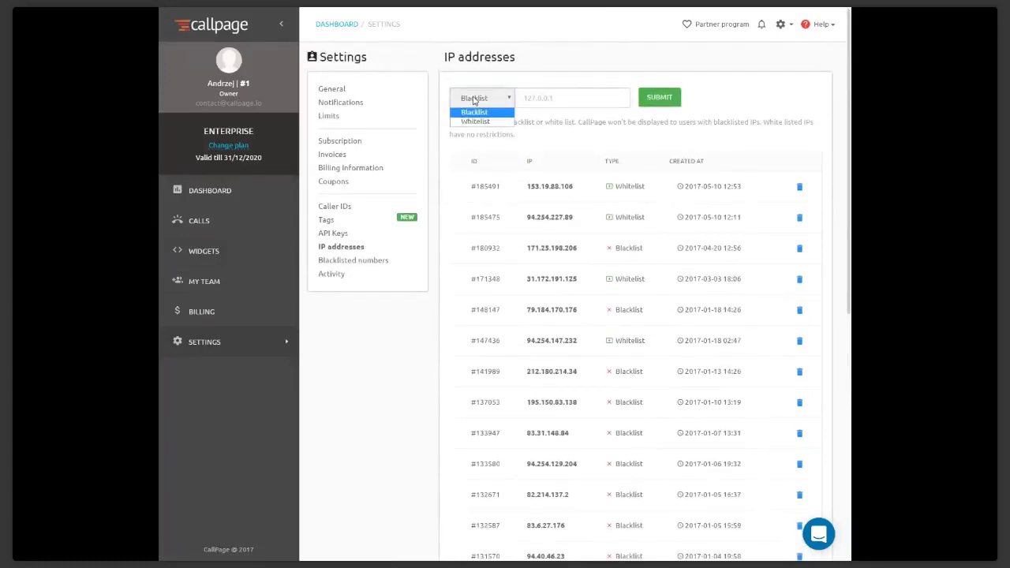
left_click(431, 158)
scroll(434, 229, "down", 1)
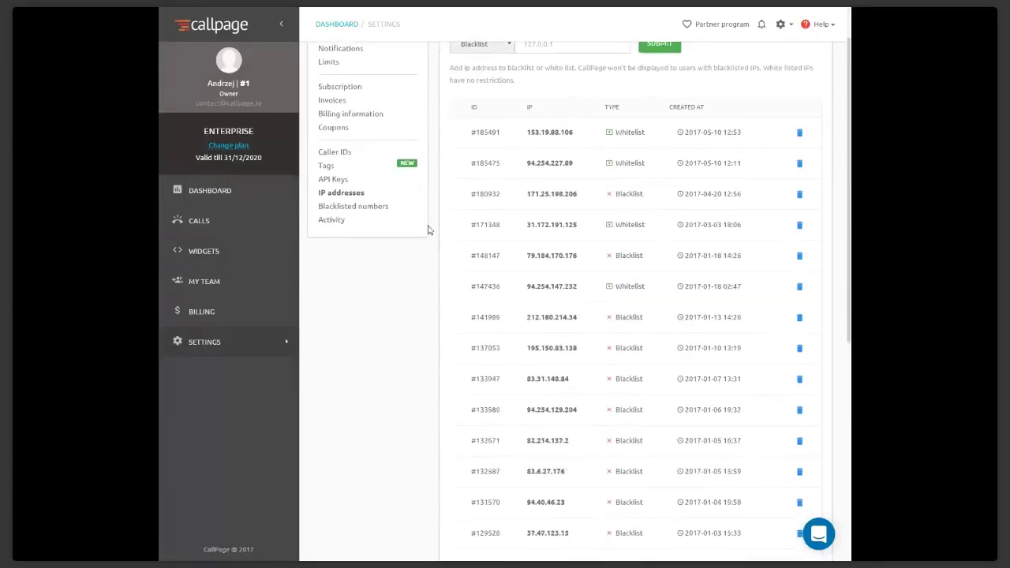
scroll(439, 248, "up", 1)
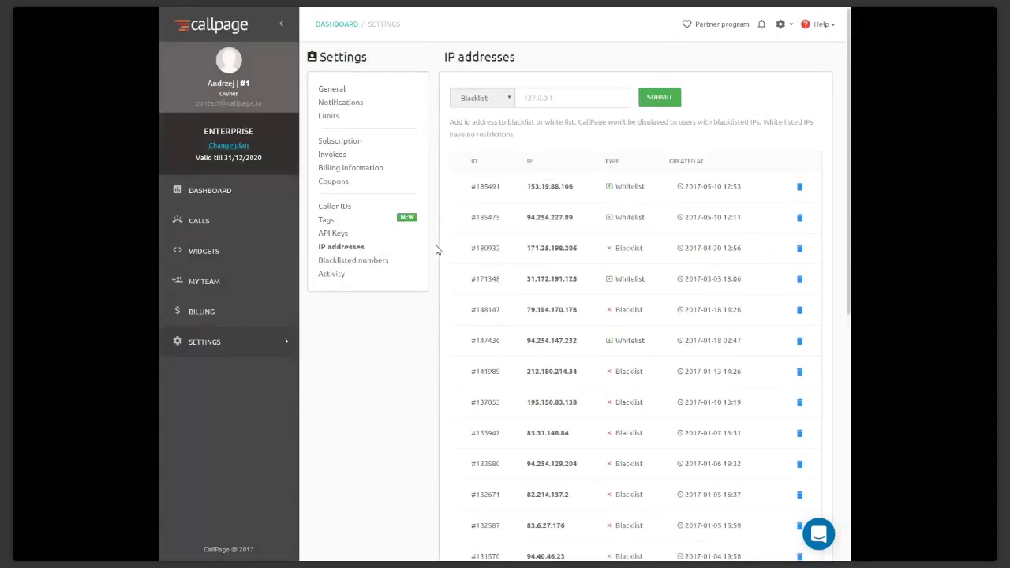
scroll(437, 250, "down", 3)
scroll(436, 250, "up", 3)
left_click(475, 100)
left_click(434, 155)
scroll(440, 240, "down", 3)
scroll(440, 240, "up", 3)
Look at Settings briefly, then return to the Statistics dashboard and scroll through its call totals and statuses
left_click(209, 193)
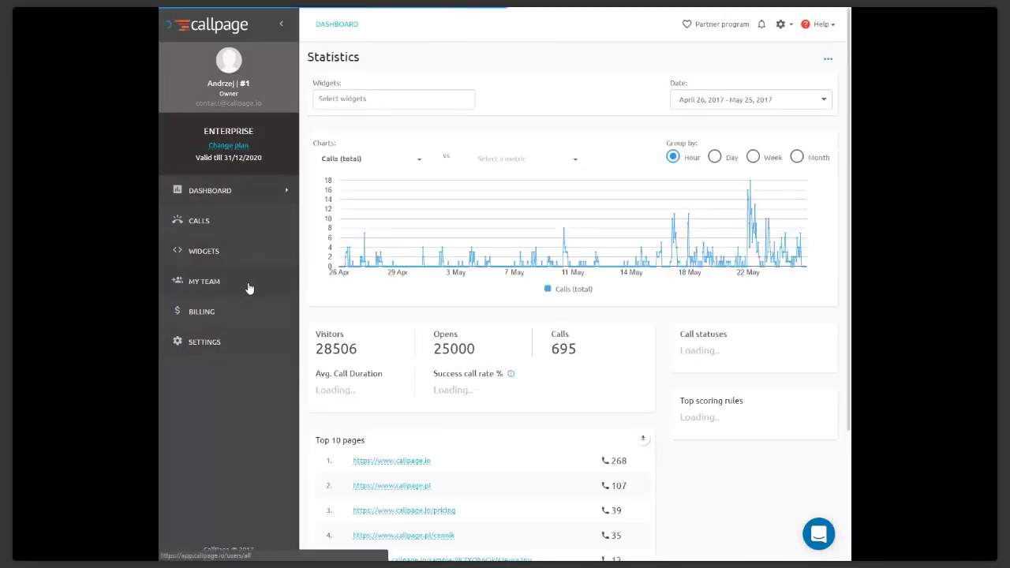
left_click(239, 342)
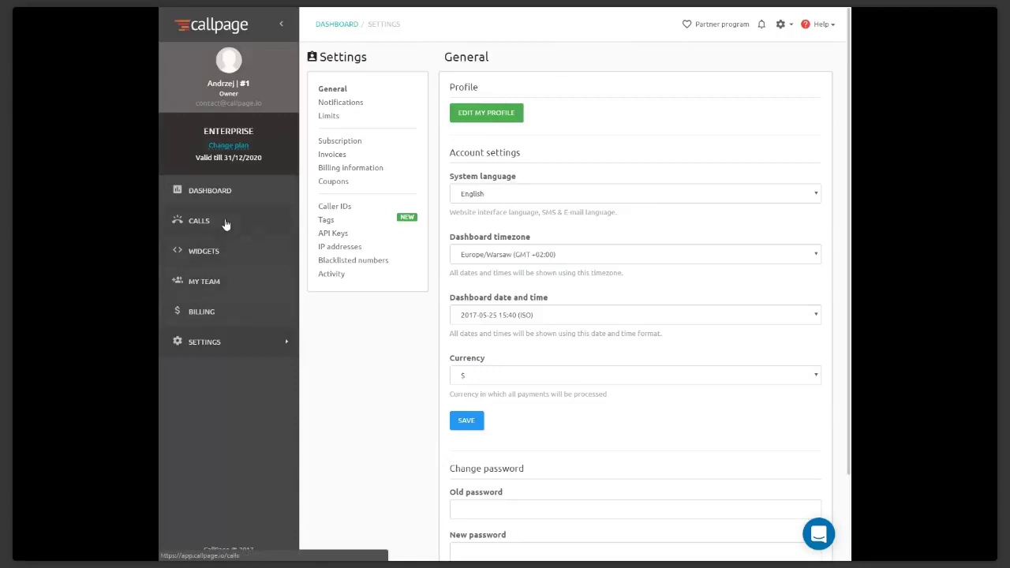
left_click(265, 192)
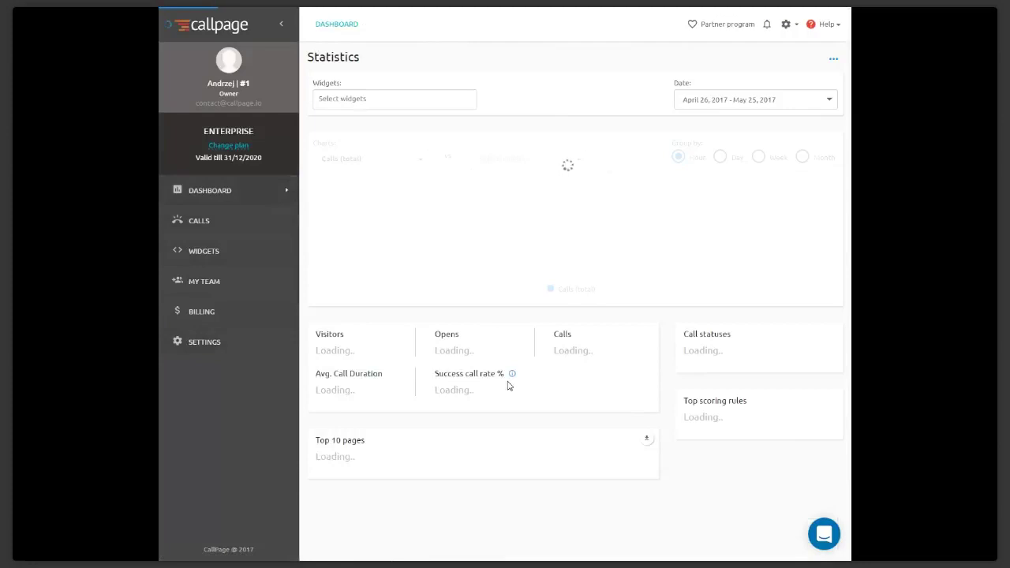
scroll(508, 385, "down", 1)
scroll(509, 385, "down", 2)
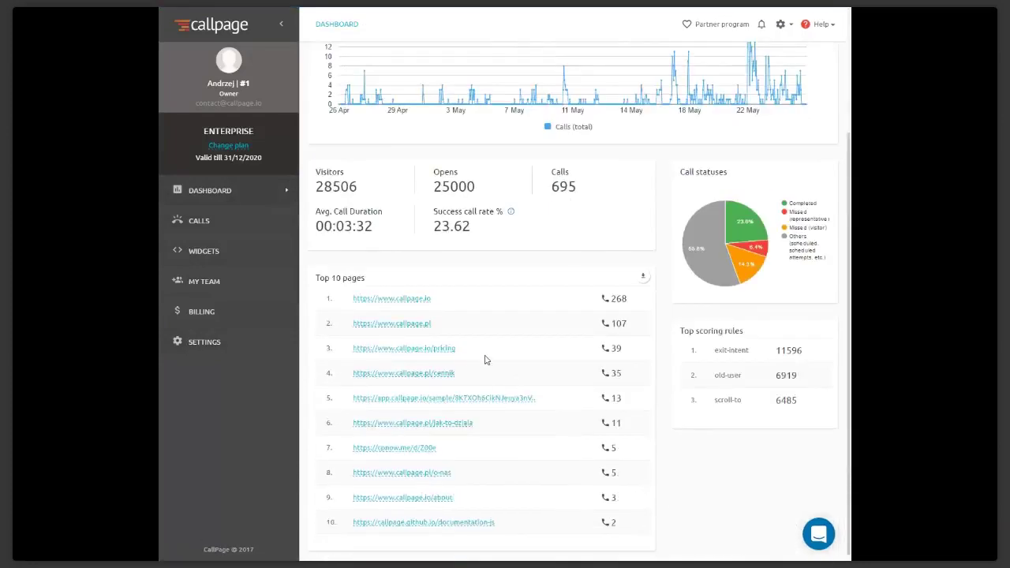
scroll(485, 360, "down", 1)
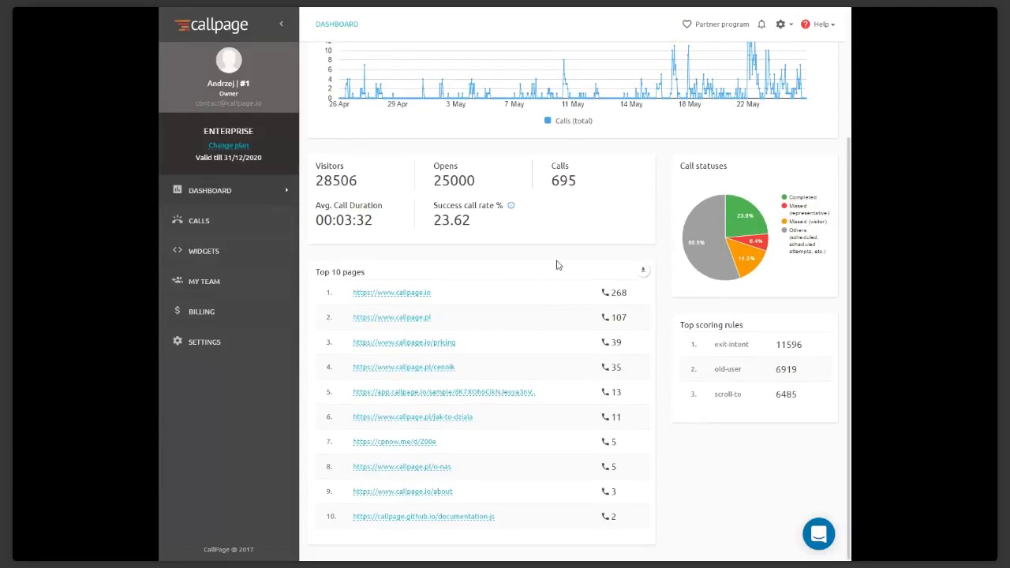
scroll(466, 296, "up", 2)
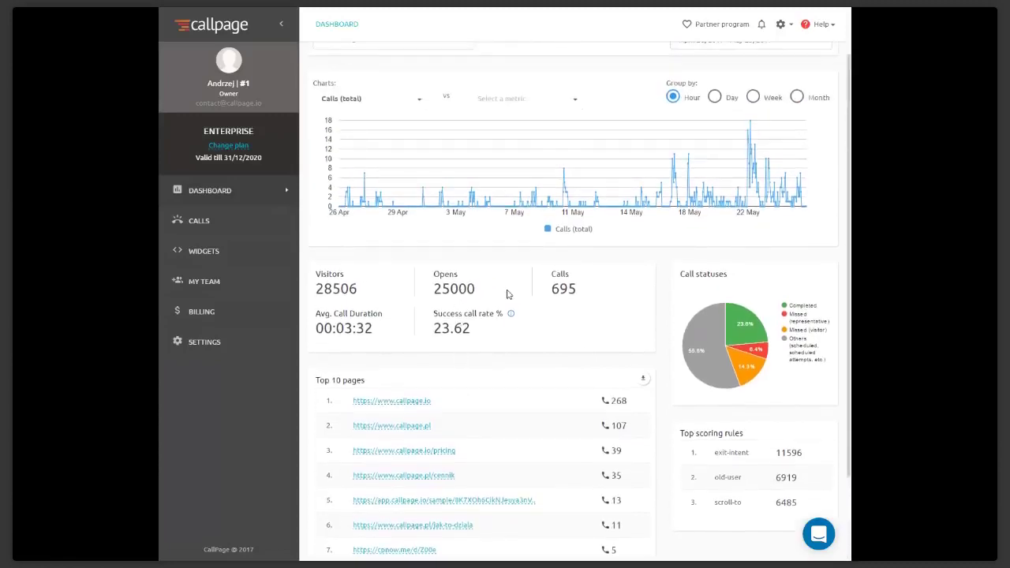
scroll(469, 293, "up", 1)
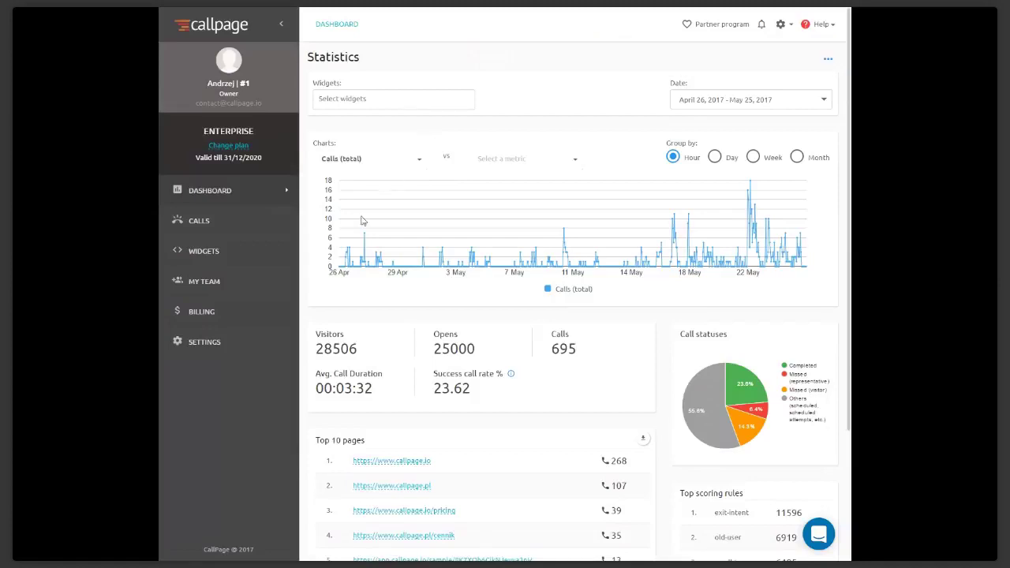
Browse the widgets list, briefly revisit Statistics, then scroll the widgets list down to #5949
left_click(264, 251)
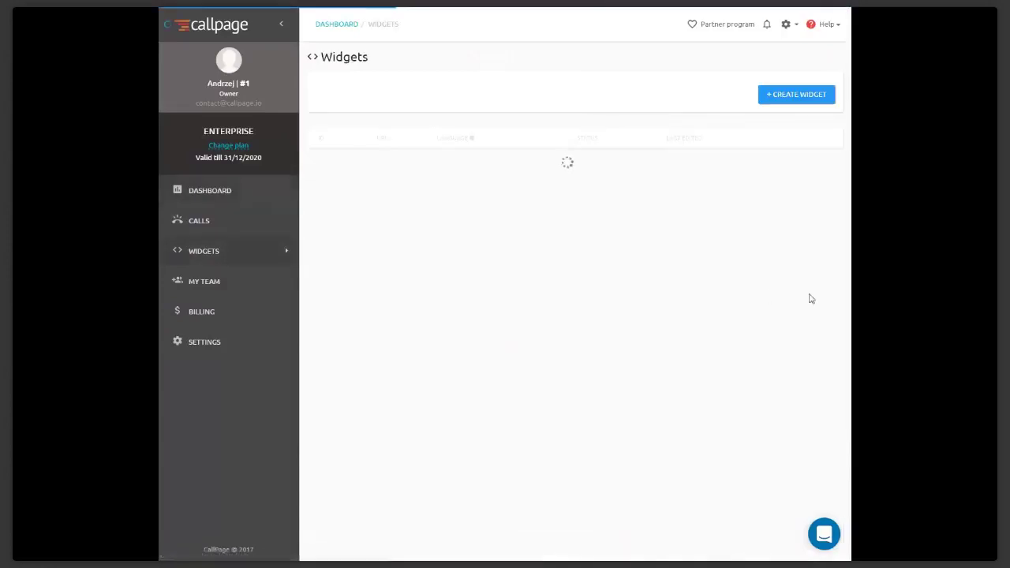
scroll(700, 296, "down", 1)
scroll(701, 295, "down", 5)
scroll(700, 292, "up", 5)
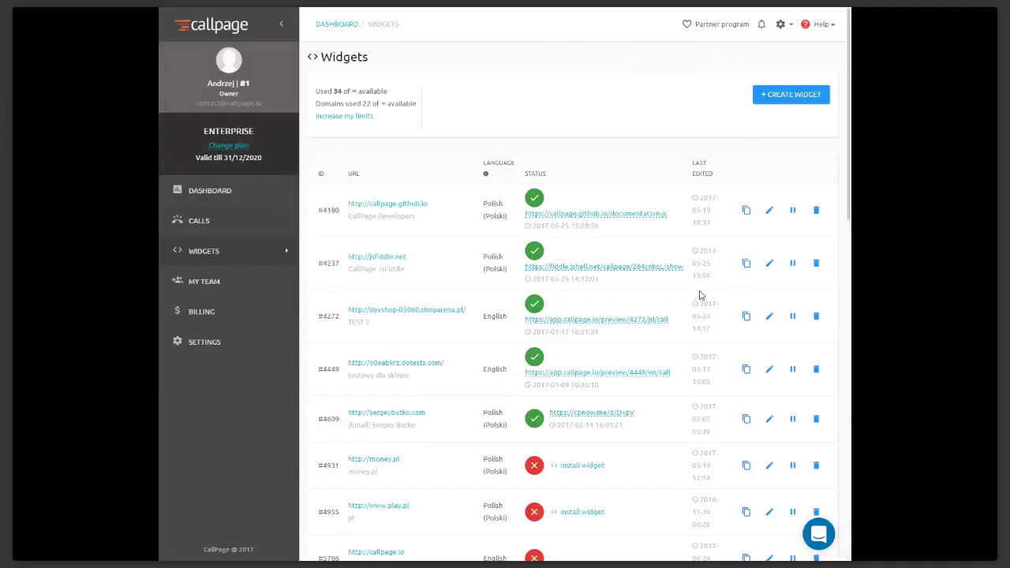
left_click(218, 189)
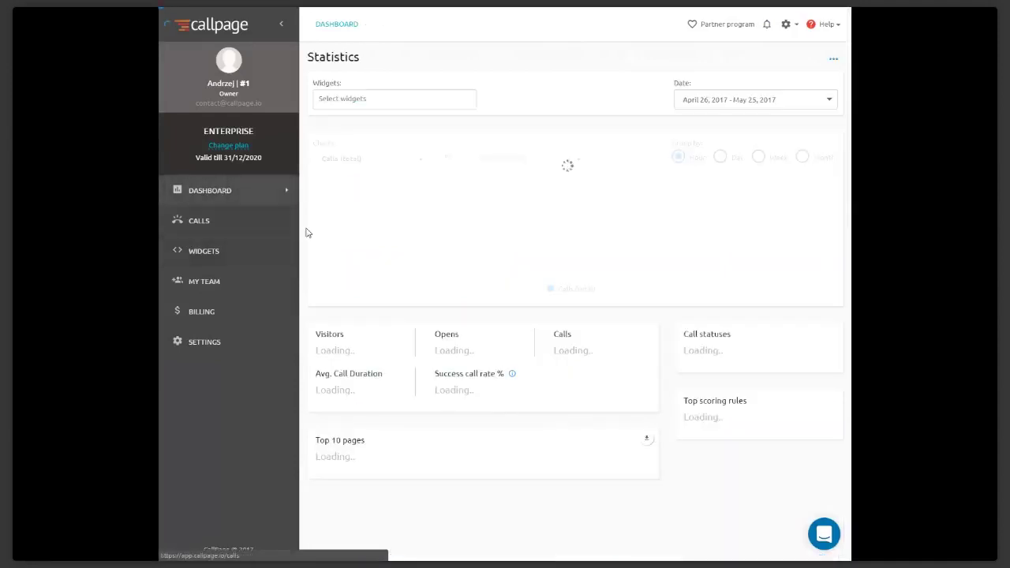
left_click(223, 251)
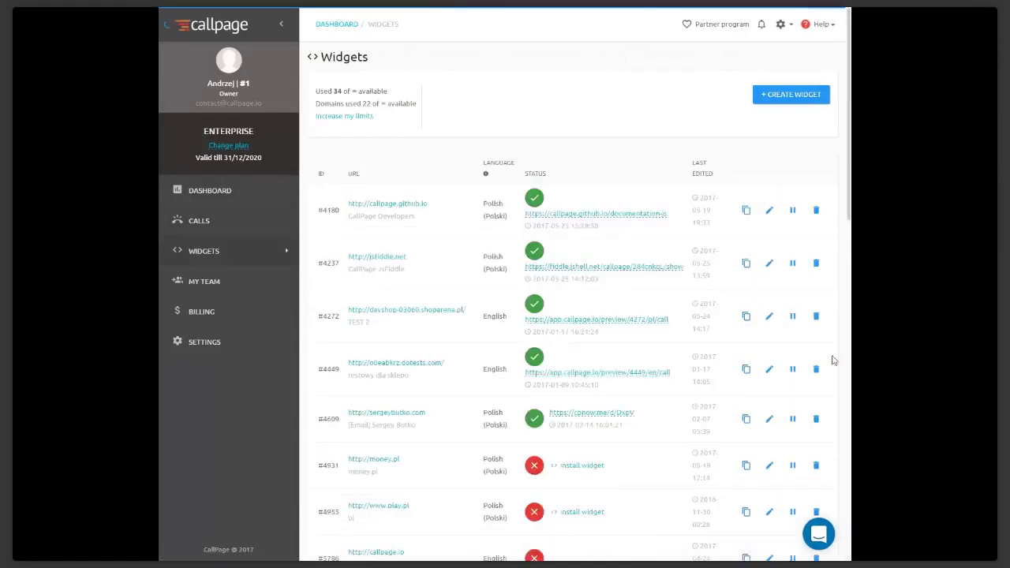
scroll(675, 345, "down", 1)
scroll(675, 345, "down", 5)
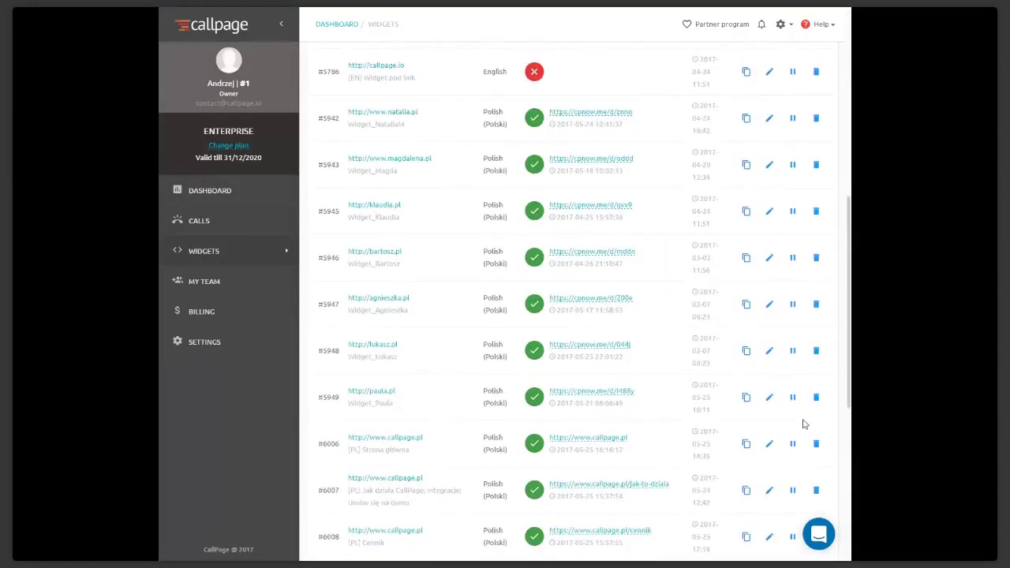
Open widget #5949's Call settings and review call direction, algorithm, busy mode and recording options
left_click(772, 400)
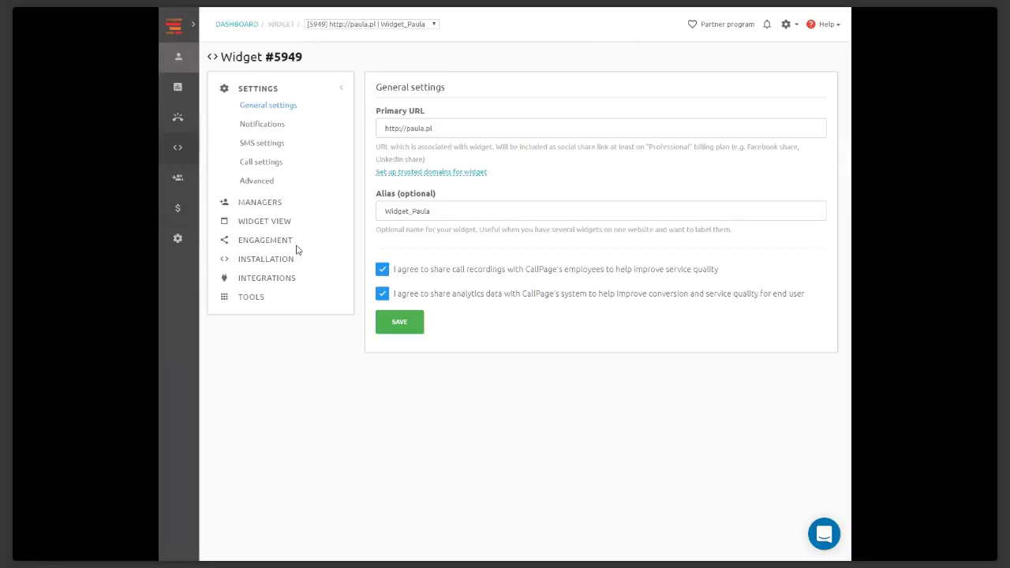
left_click(270, 164)
scroll(556, 265, "down", 4)
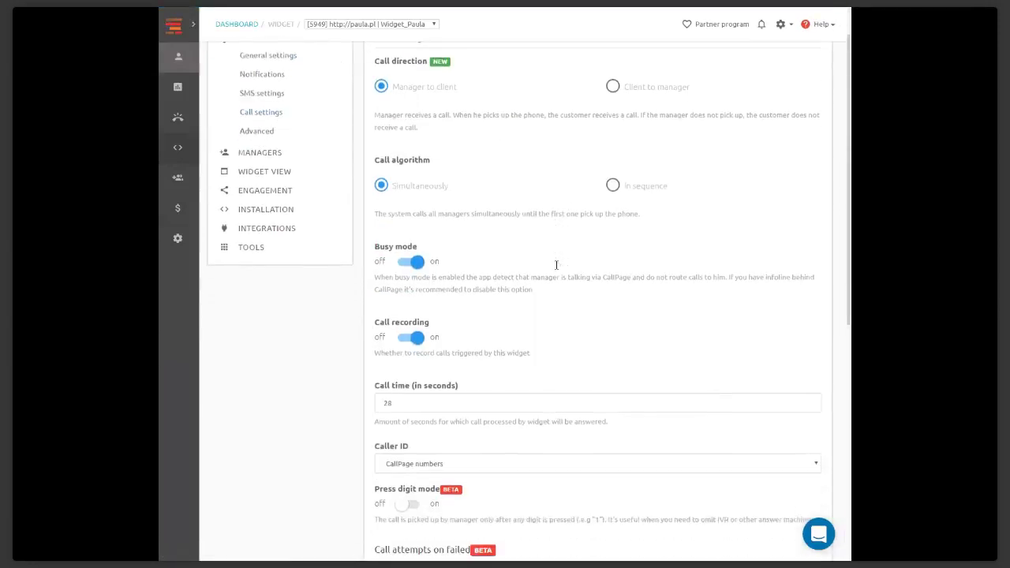
scroll(556, 270, "down", 3)
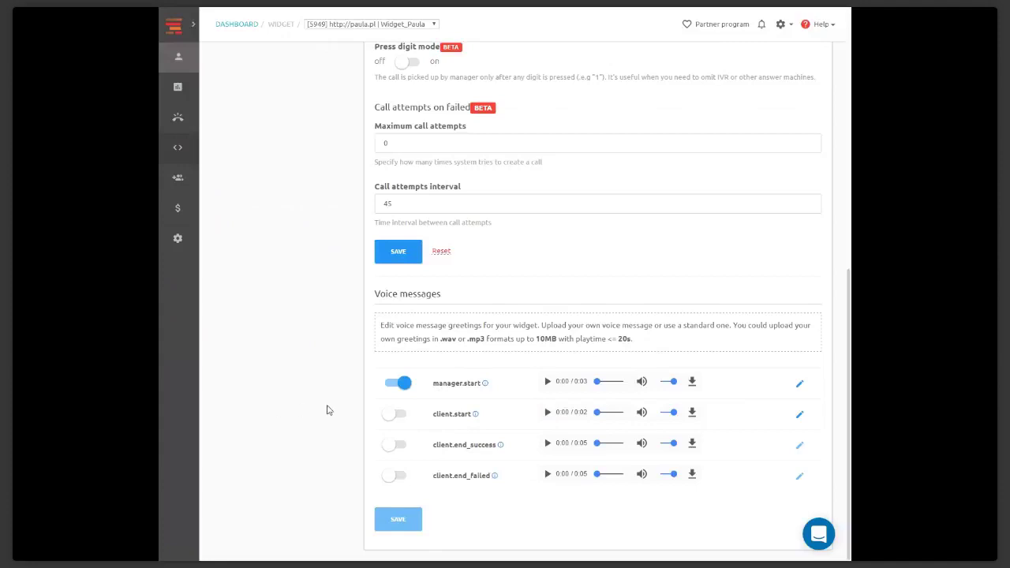
scroll(329, 411, "up", 4)
scroll(329, 411, "up", 2)
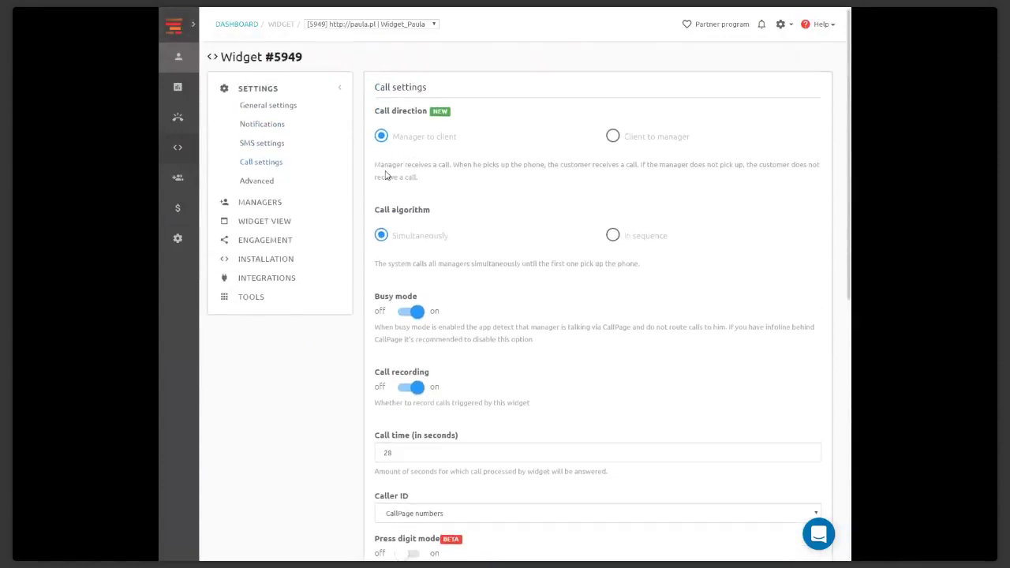
scroll(359, 170, "down", 2)
Check the Caller ID options, keep CallPage numbers selected, and expand the navigation menu
left_click(417, 351)
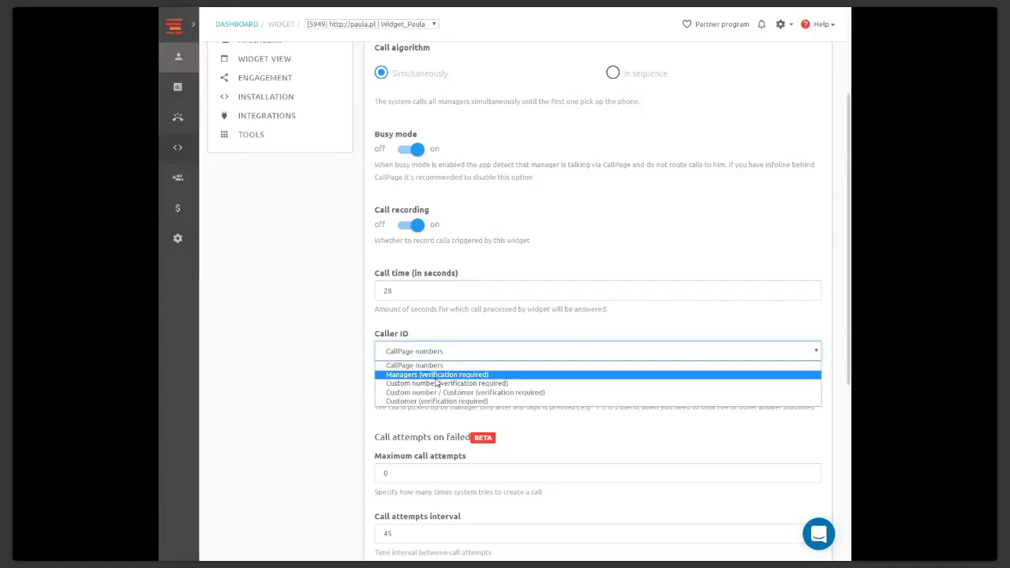
left_click(275, 311)
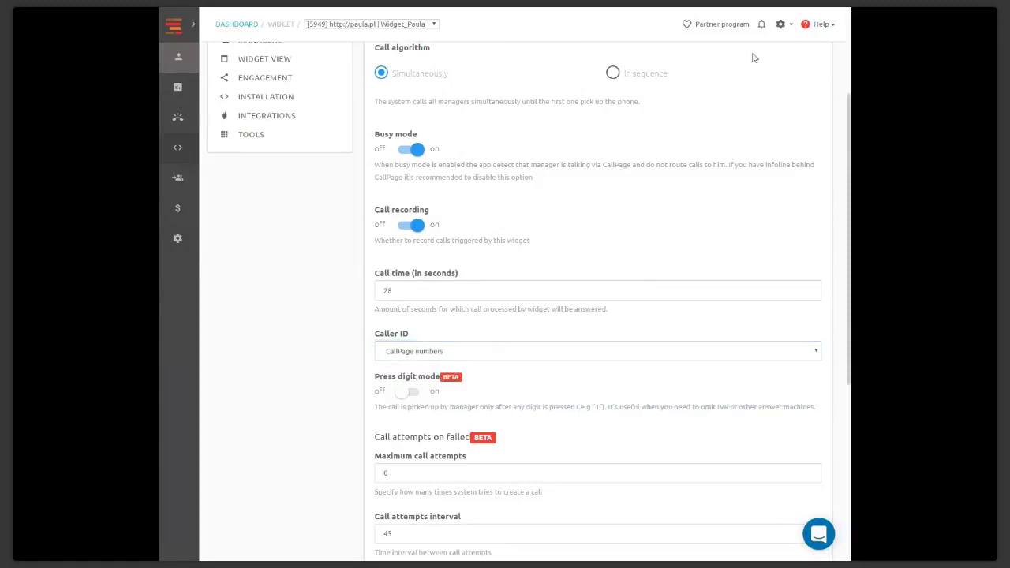
left_click(193, 26)
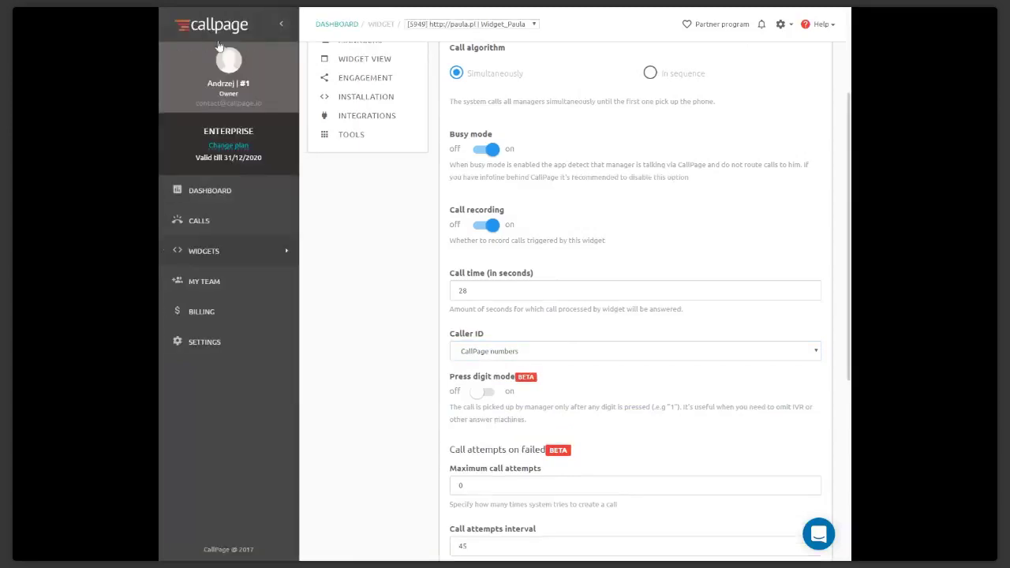
Review the MY TEAM Users table, then return to the Statistics dashboard
left_click(245, 289)
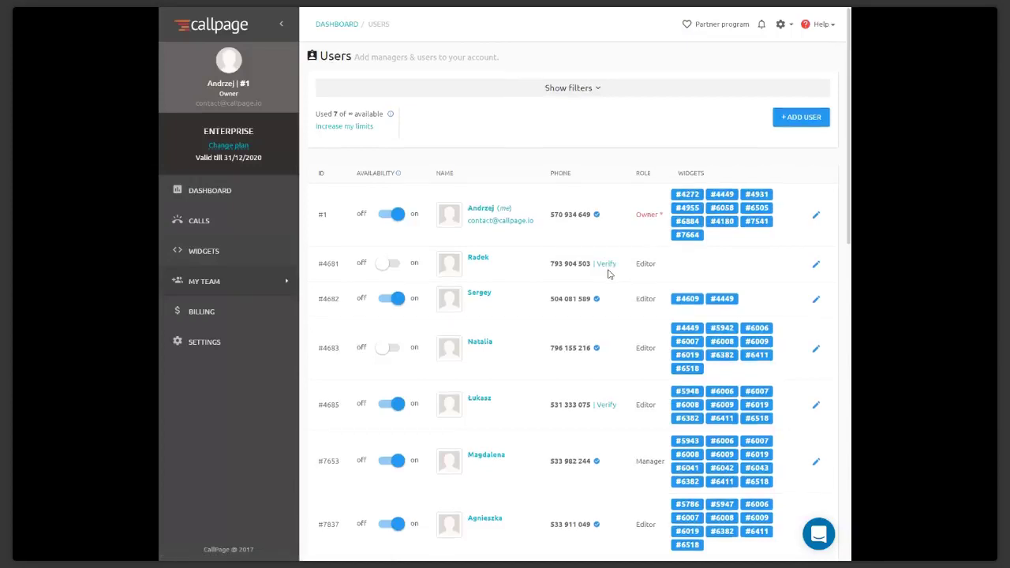
scroll(610, 274, "down", 5)
scroll(609, 274, "down", 3)
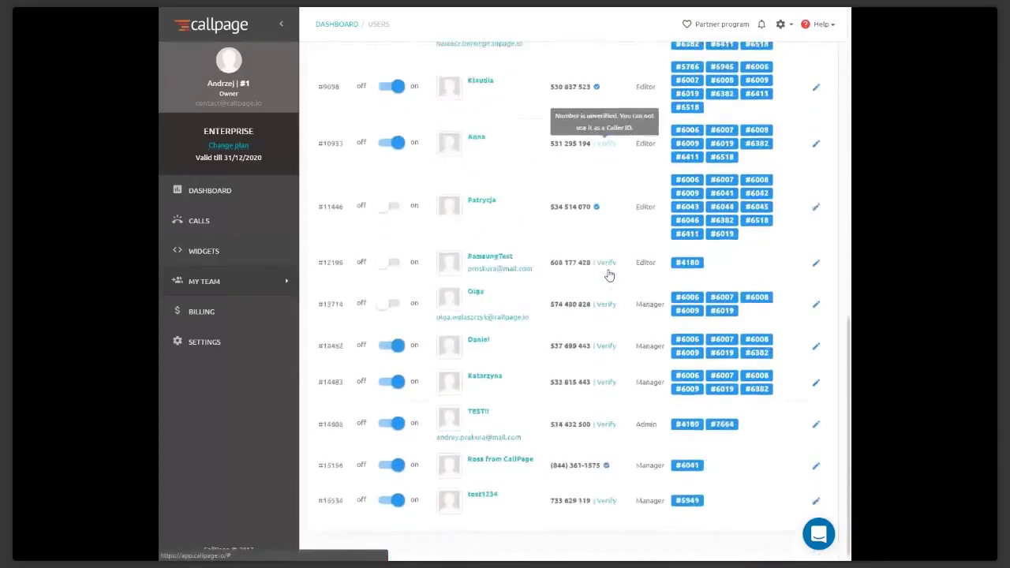
scroll(608, 274, "up", 5)
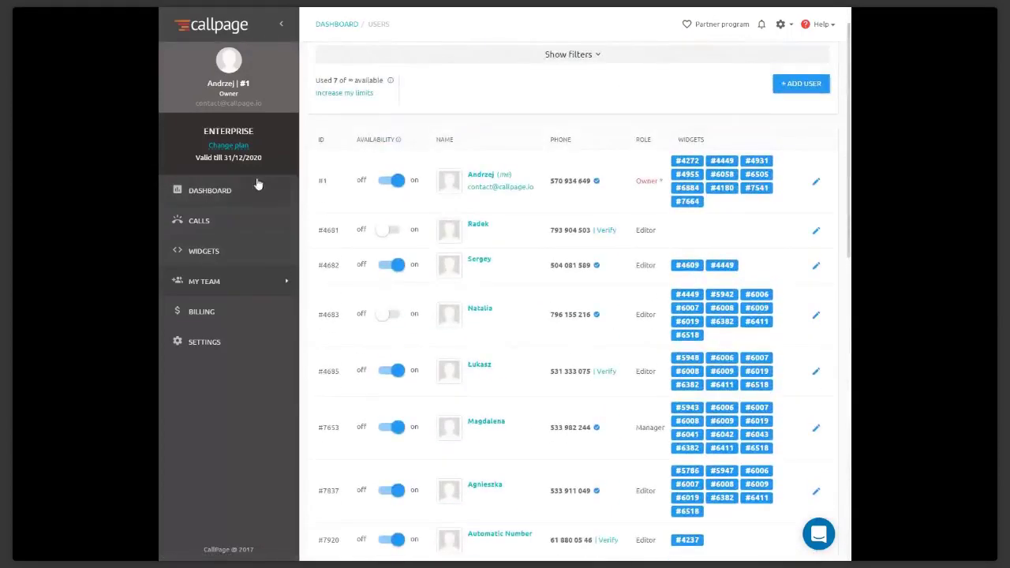
left_click(251, 193)
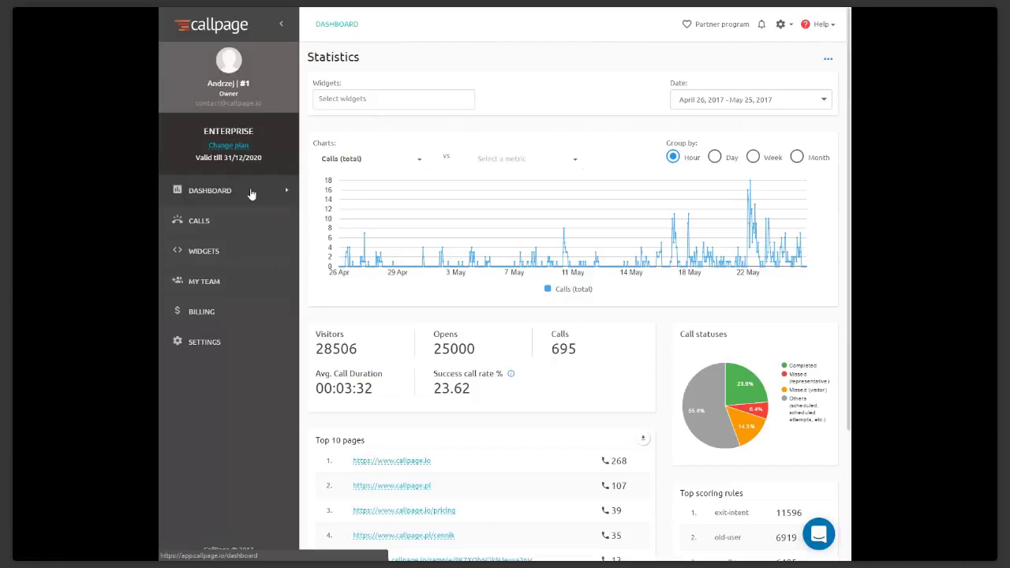
Open widget #5949's settings from the widgets list
left_click(207, 259)
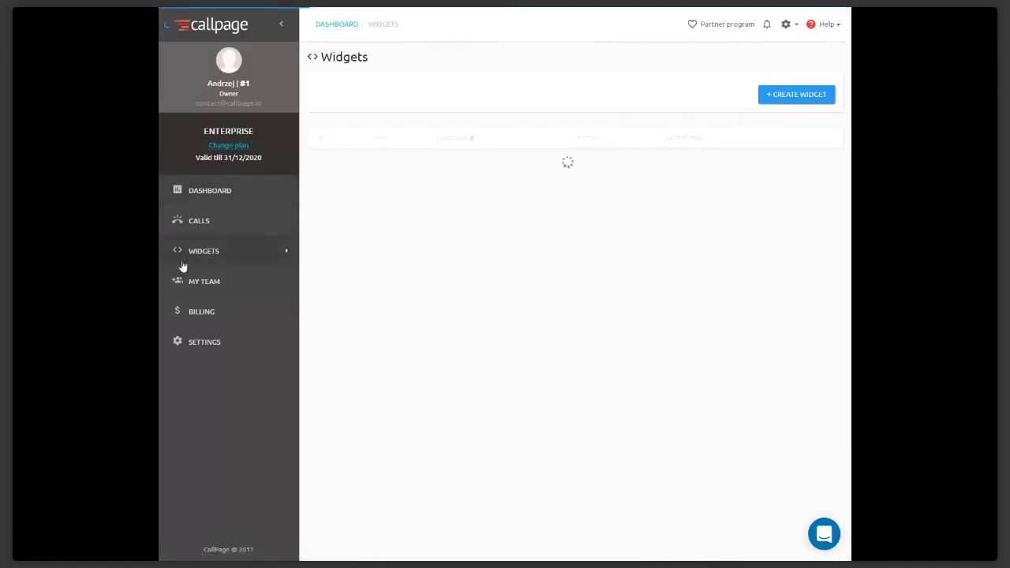
scroll(821, 350, "down", 5)
scroll(813, 352, "down", 1)
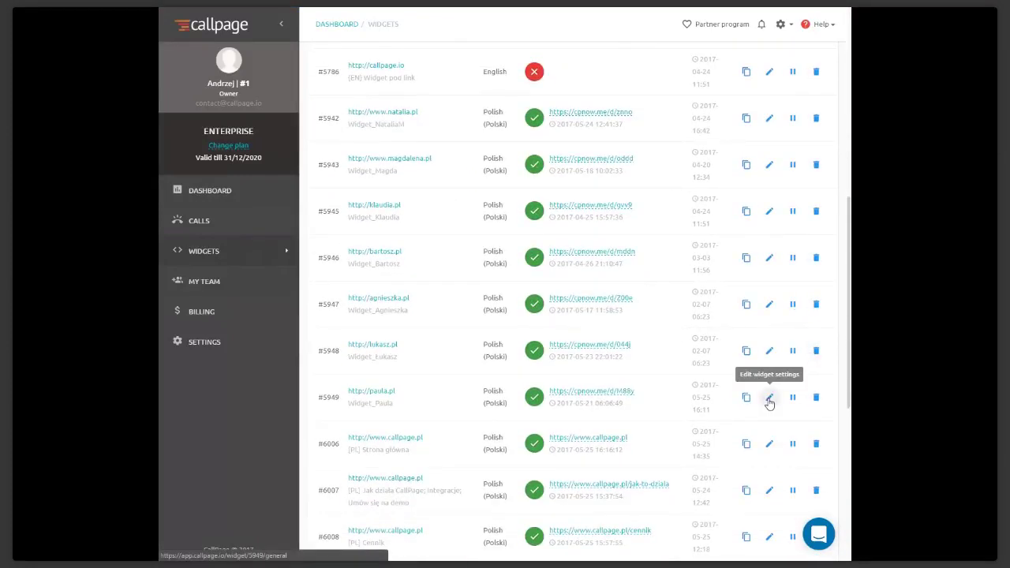
left_click(770, 398)
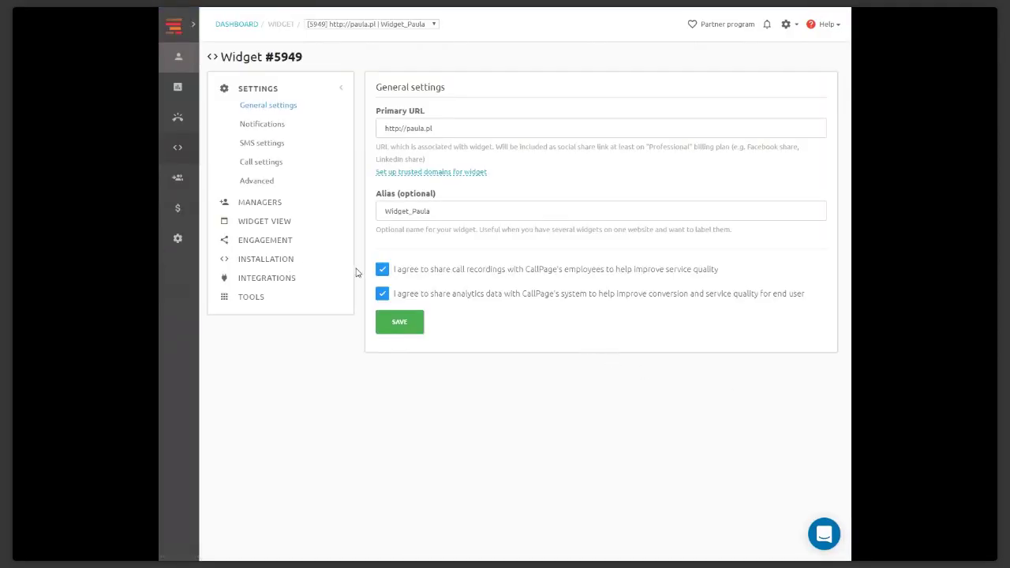
Browse Integrations and URL tools, then open Engagement and the Installation My website code
left_click(273, 278)
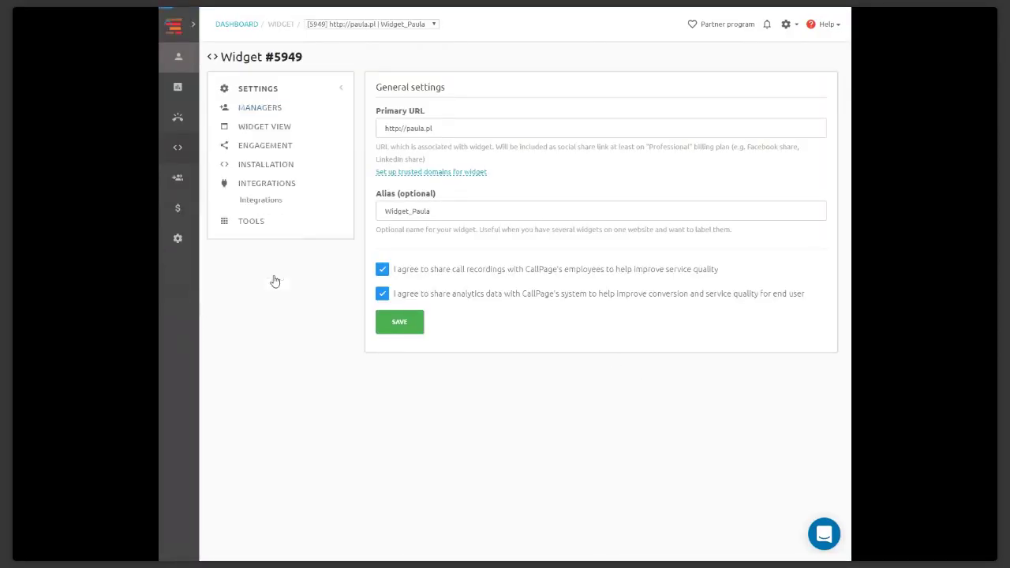
left_click(251, 223)
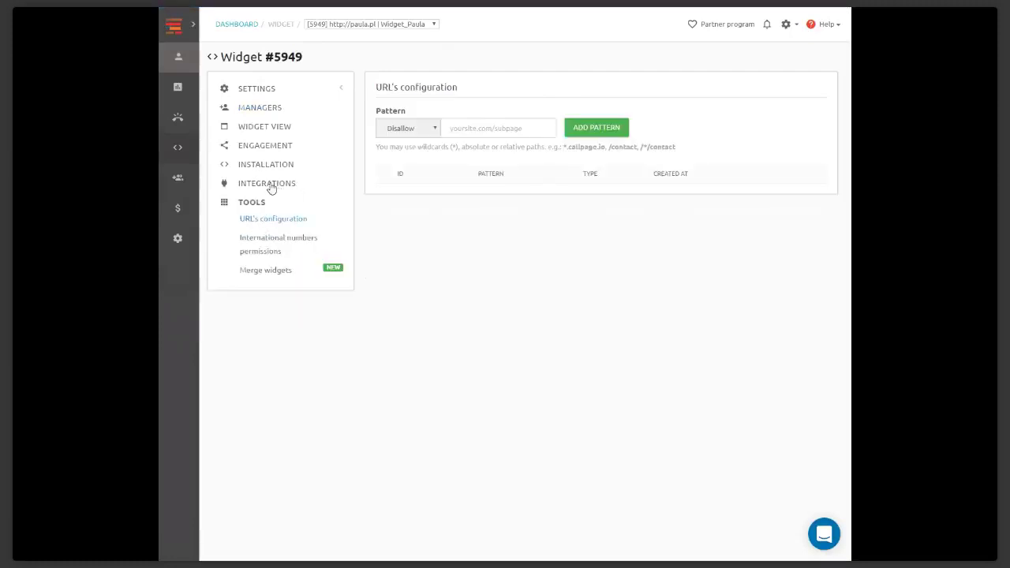
left_click(282, 146)
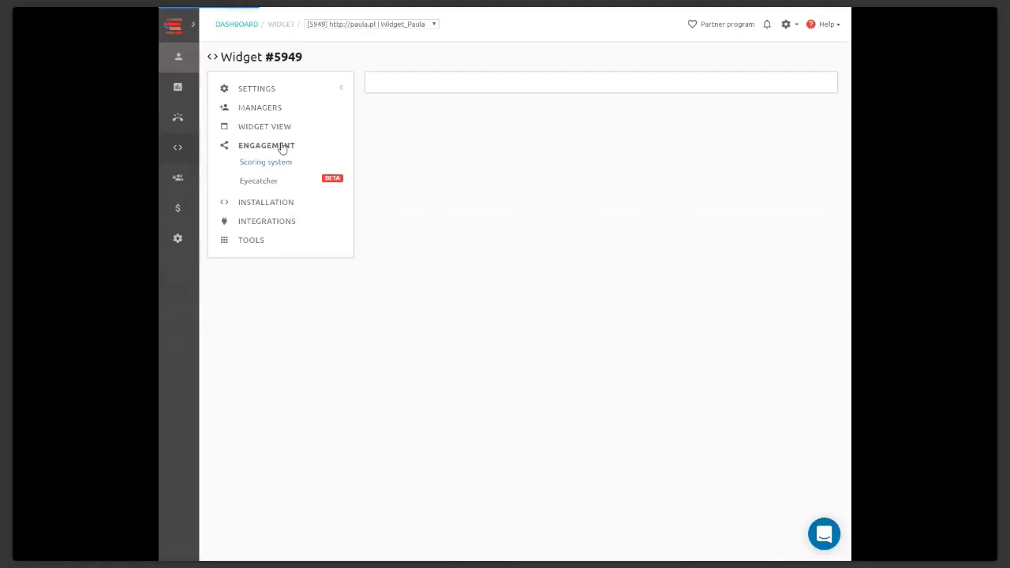
left_click(267, 203)
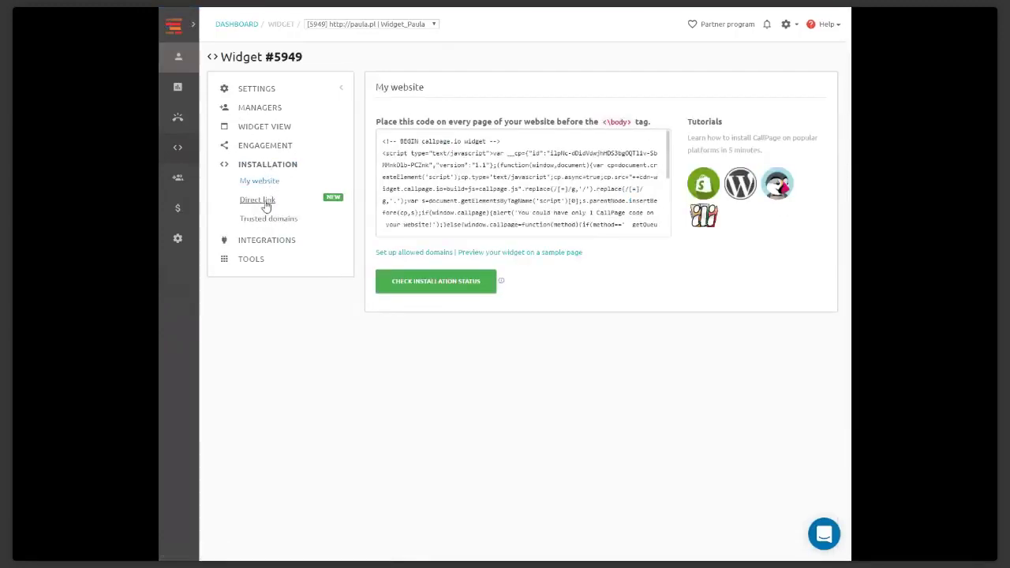
Open widget #5949's Direct link page and select the Your CallPage link URL
left_click(266, 202)
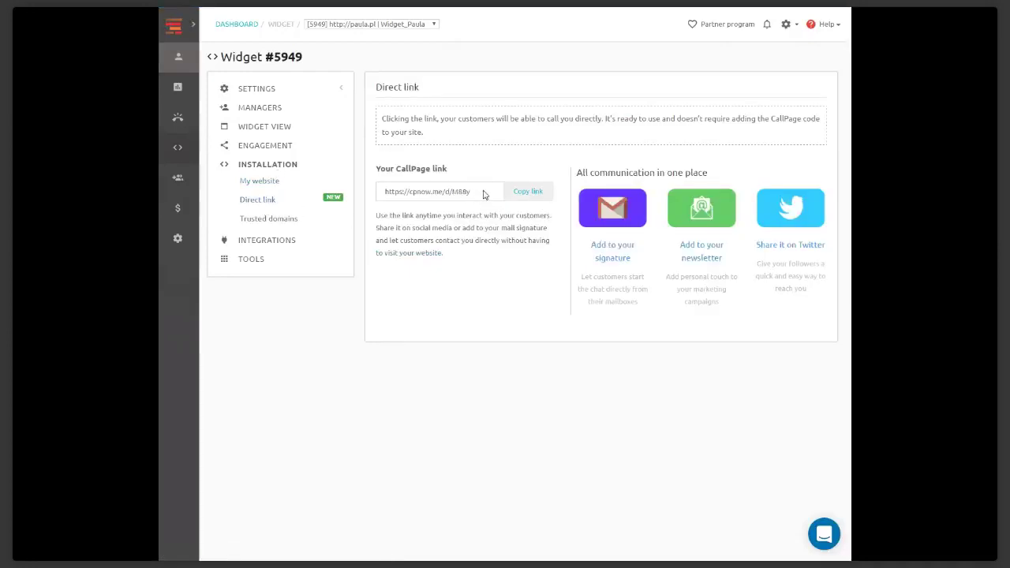
left_click_drag(483, 192, 371, 193)
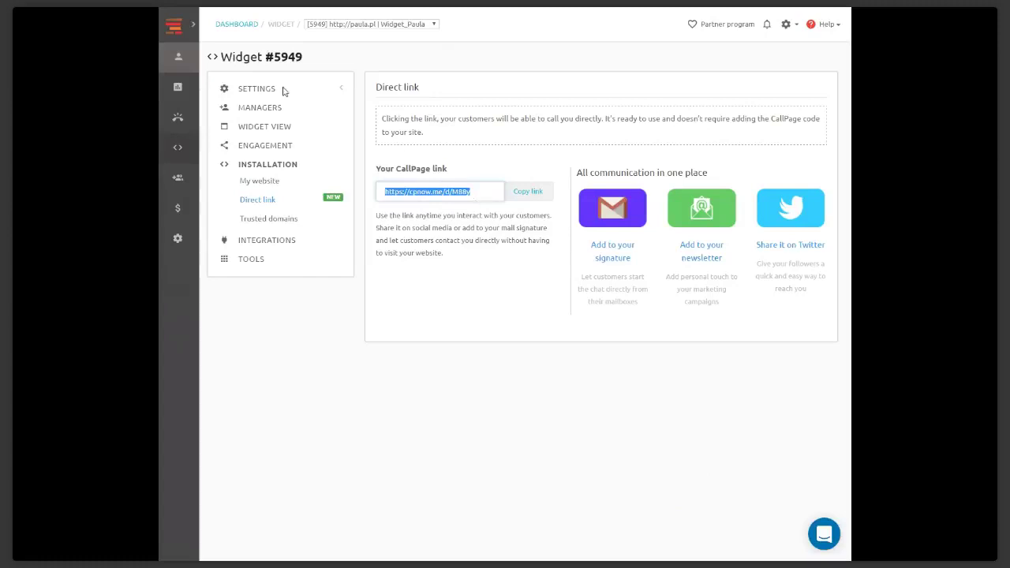
left_click(194, 29)
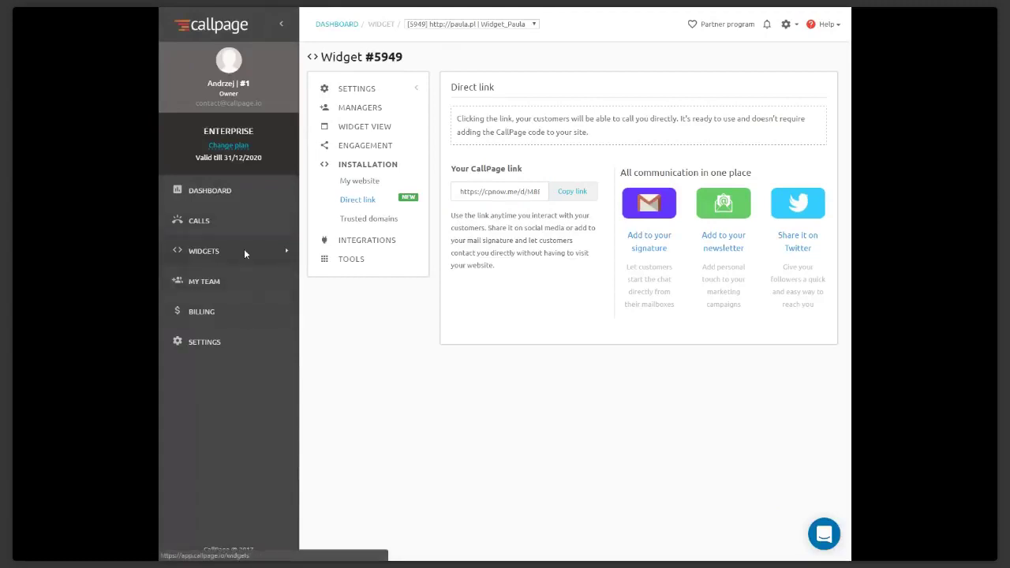
left_click(244, 251)
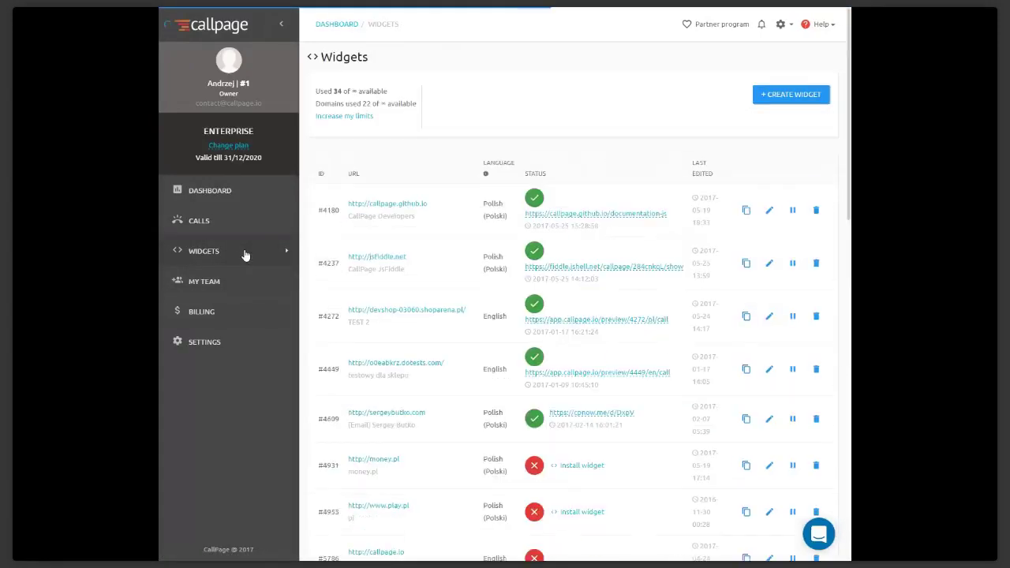
scroll(733, 388, "down", 5)
scroll(736, 394, "down", 3)
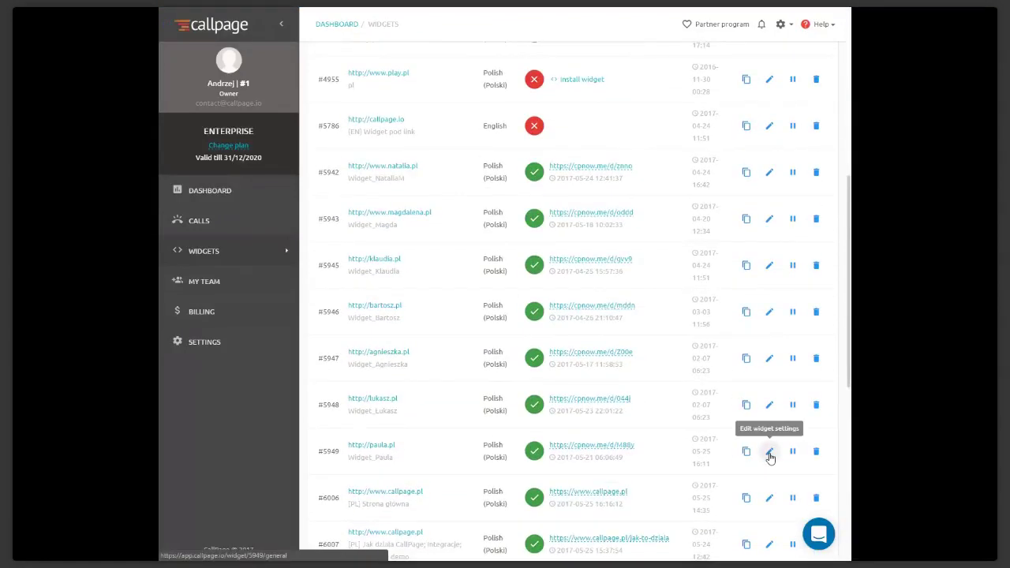
left_click(770, 454)
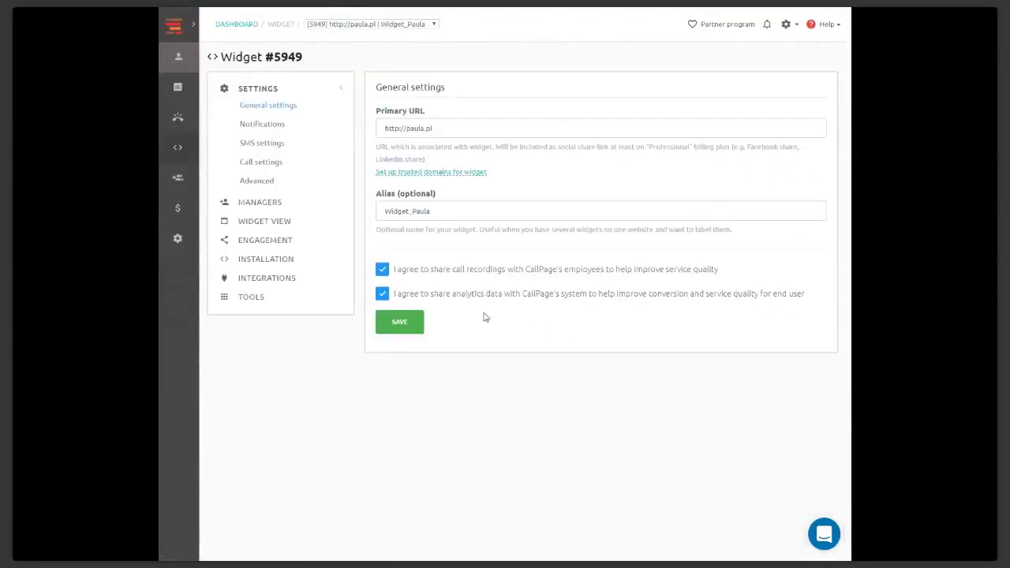
left_click(263, 263)
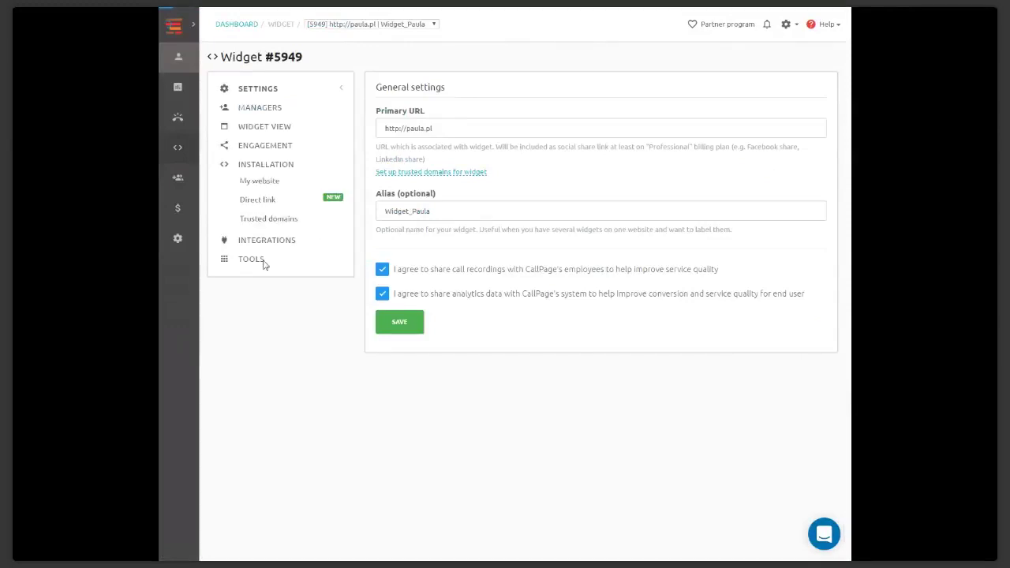
left_click(259, 200)
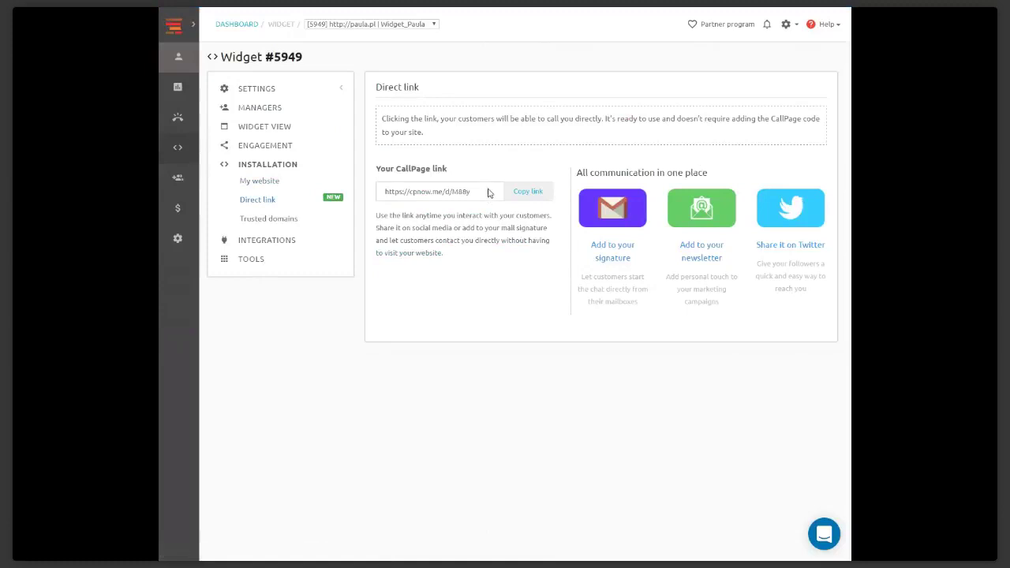
left_click_drag(494, 192, 374, 192)
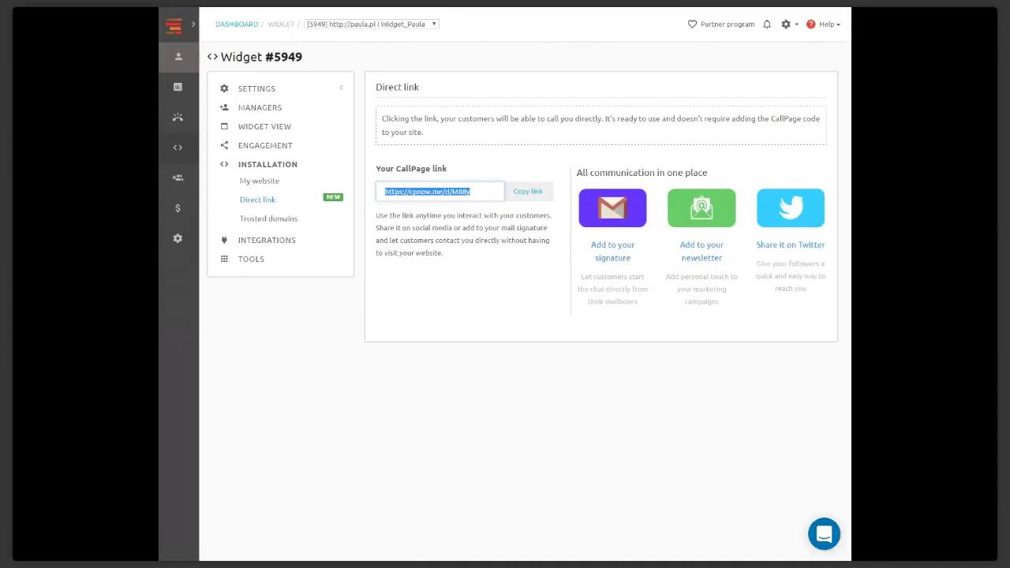
left_click(197, 27)
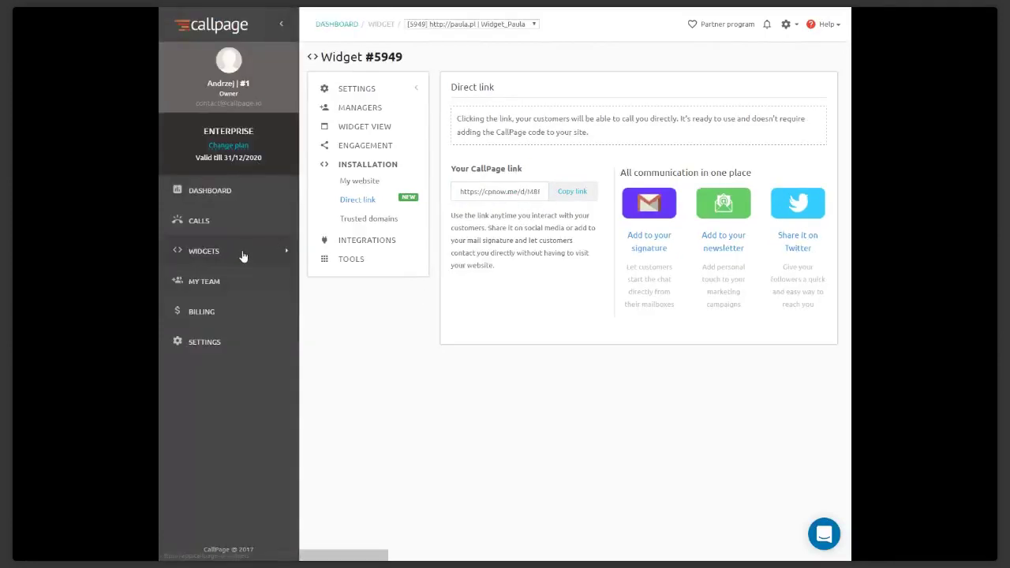
Go from Dashboard to the widgets list and open widget #5949's General settings
left_click(259, 195)
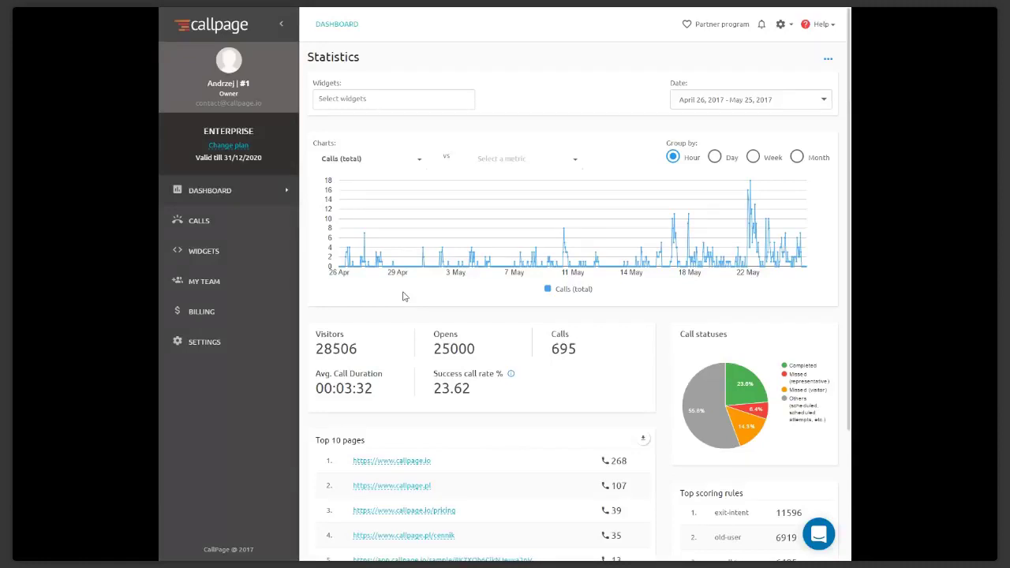
left_click(204, 251)
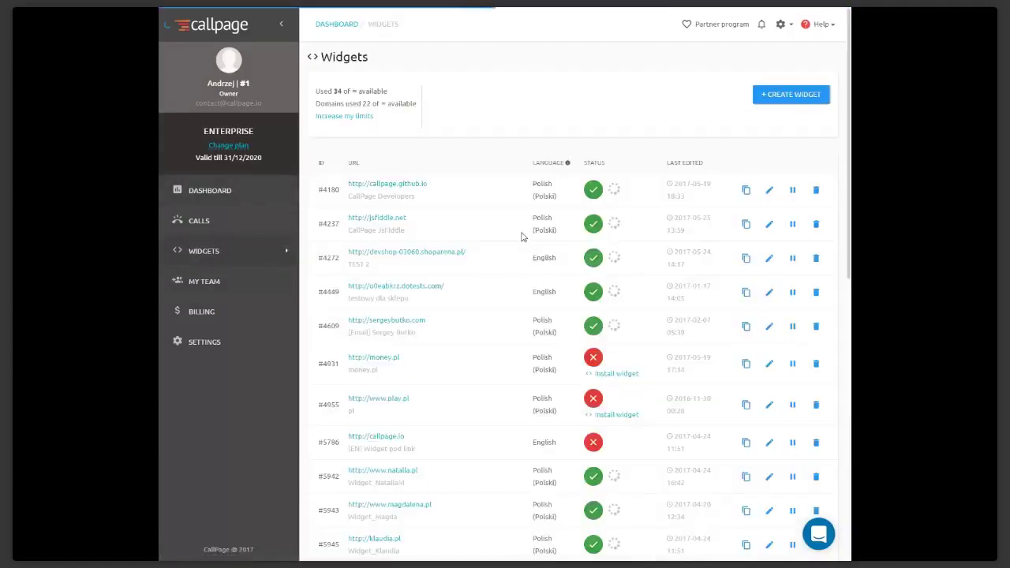
scroll(519, 236, "down", 10)
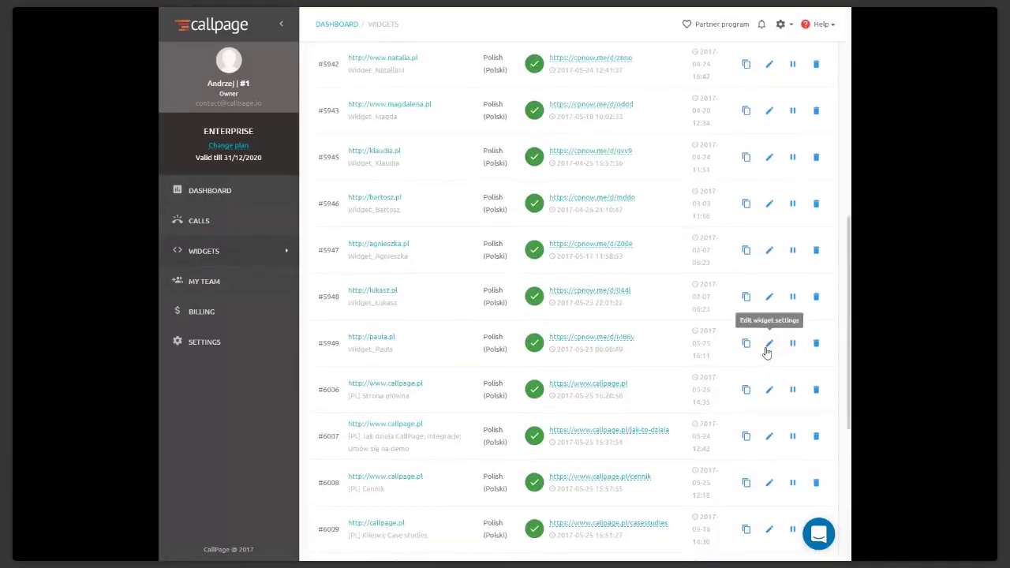
left_click(770, 344)
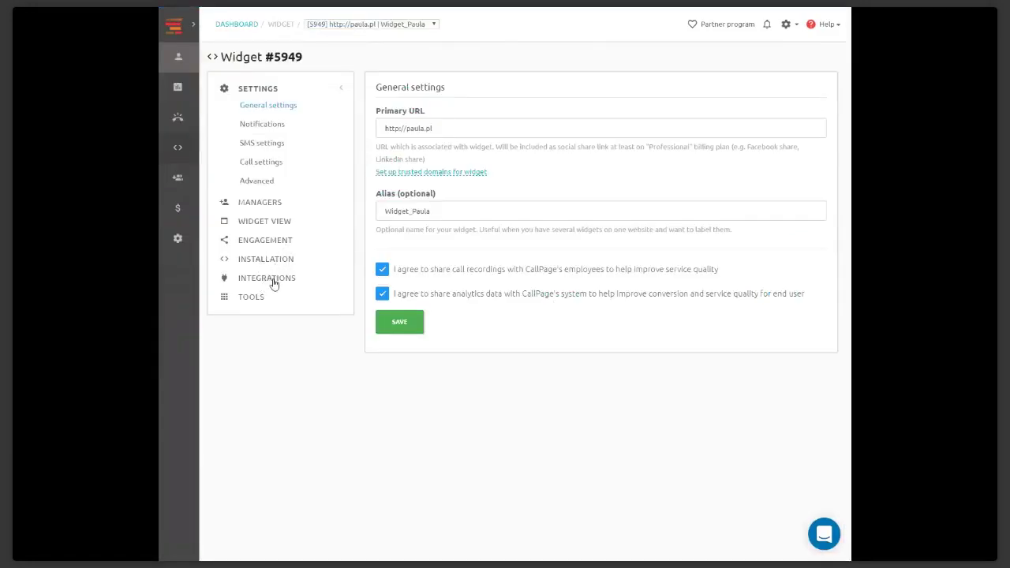
Start a new integration, browse the App list, then cancel, leaving only Hubspot integration #179
left_click(270, 278)
left_click(805, 164)
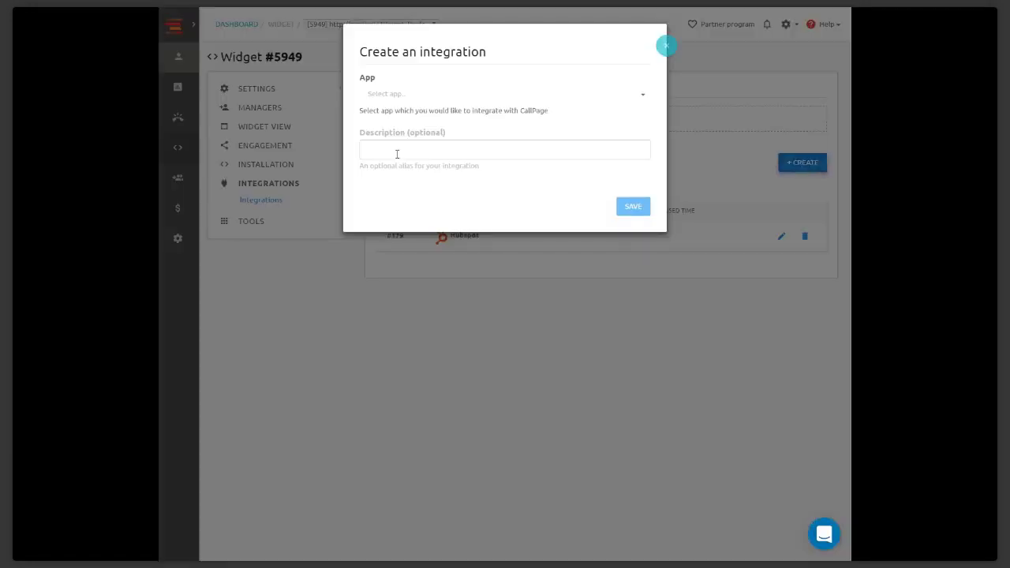
left_click(413, 97)
scroll(437, 158, "down", 3)
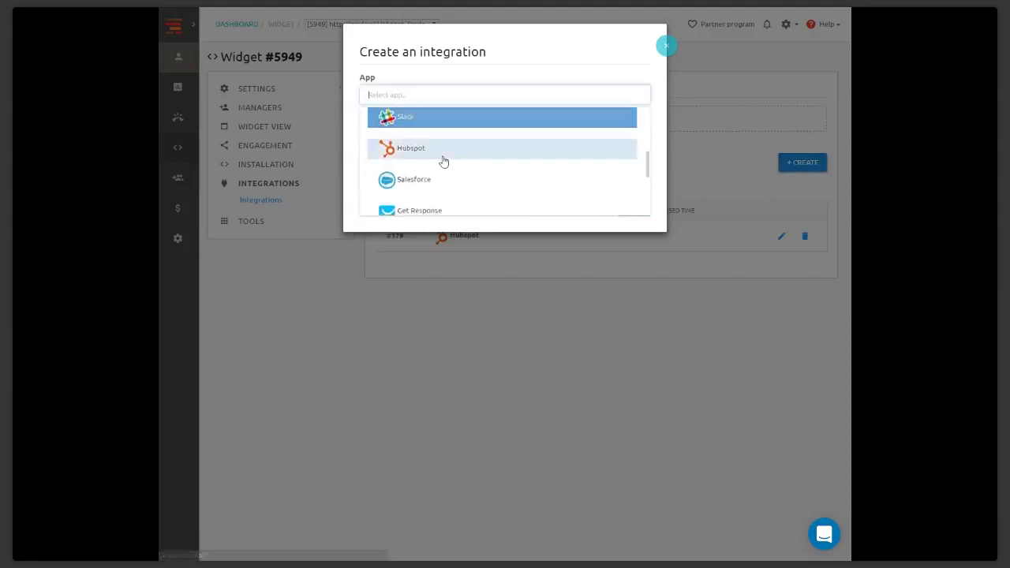
scroll(443, 161, "down", 3)
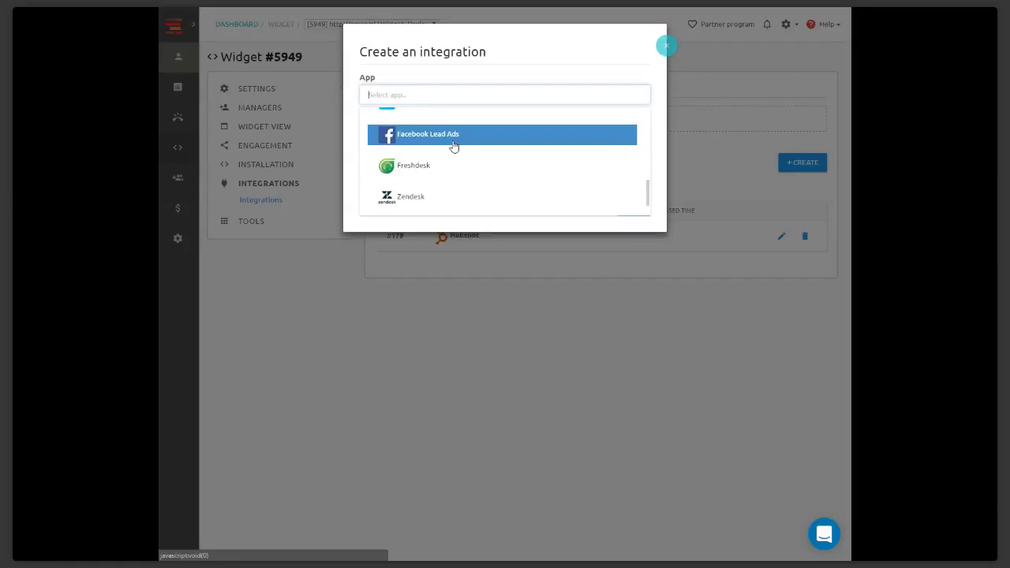
left_click(666, 46)
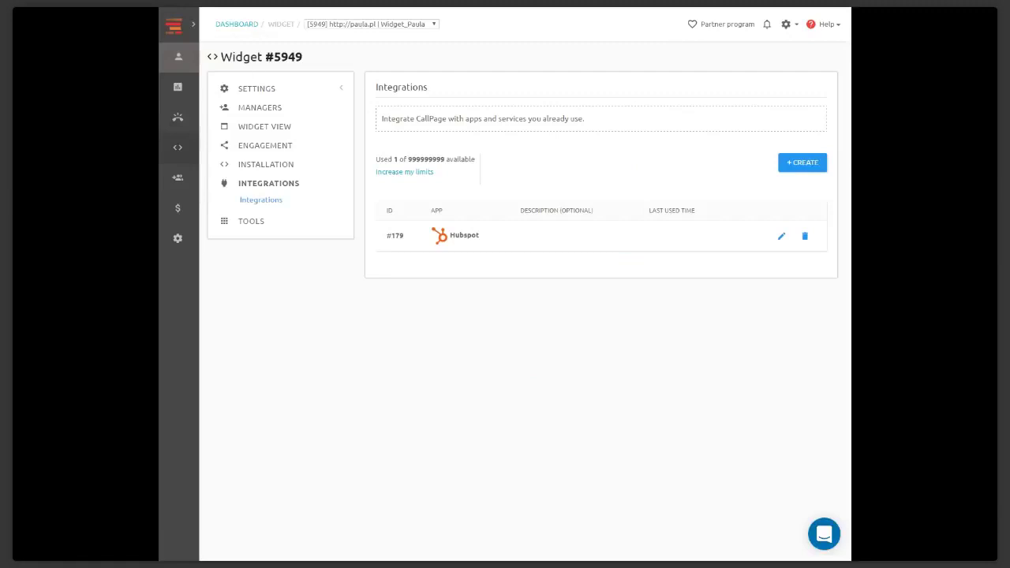
Expand the sidebar and view the Statistics dashboard with 695 calls
left_click(193, 25)
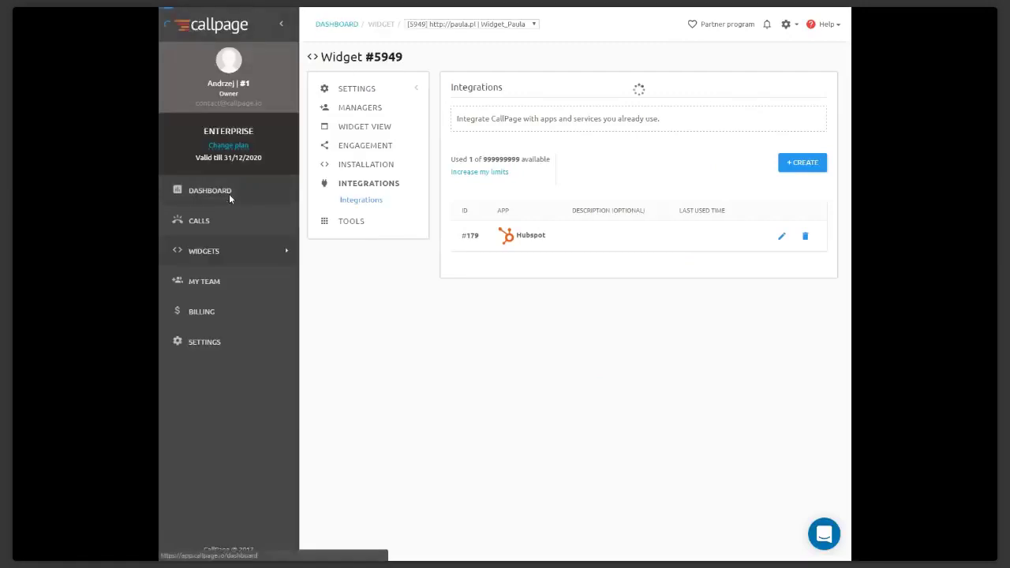
left_click(229, 193)
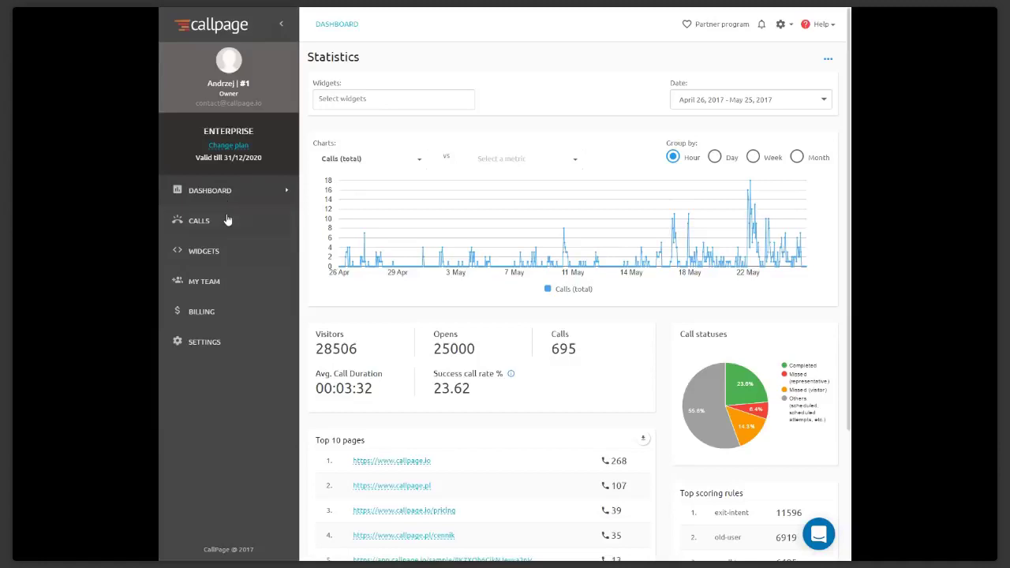
Open widget #5949's settings from the widgets list
left_click(234, 248)
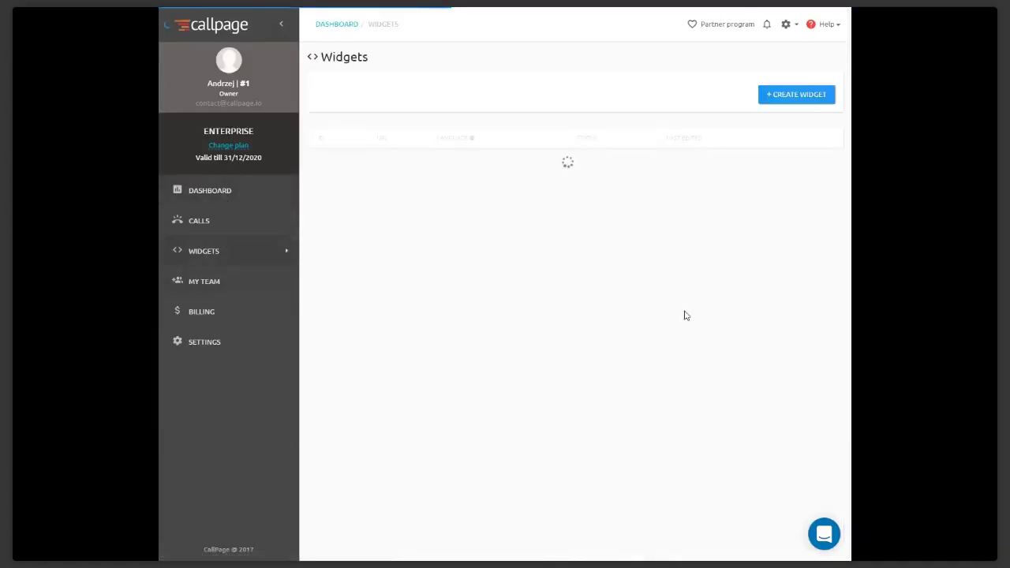
scroll(694, 320, "down", 5)
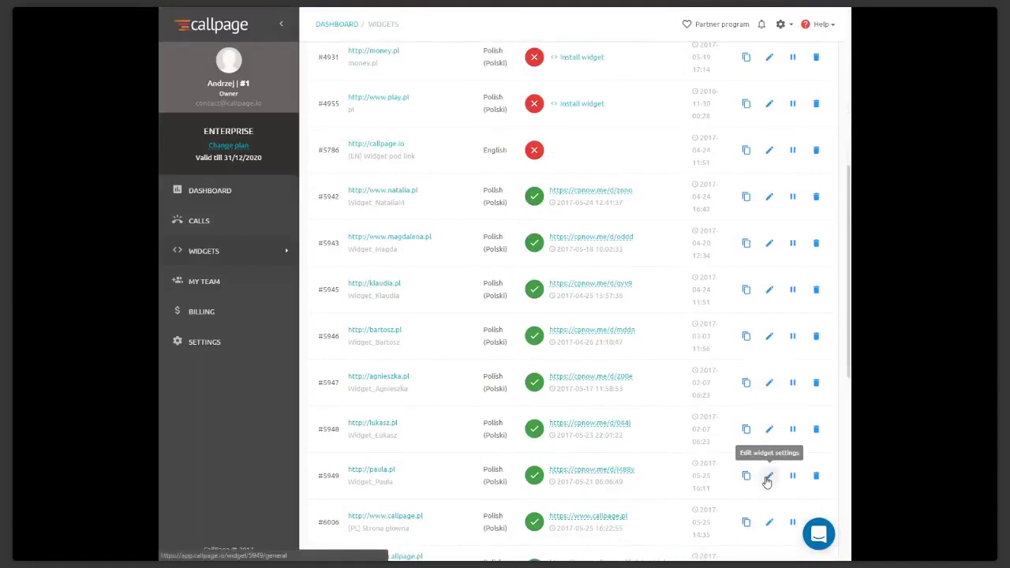
left_click(769, 476)
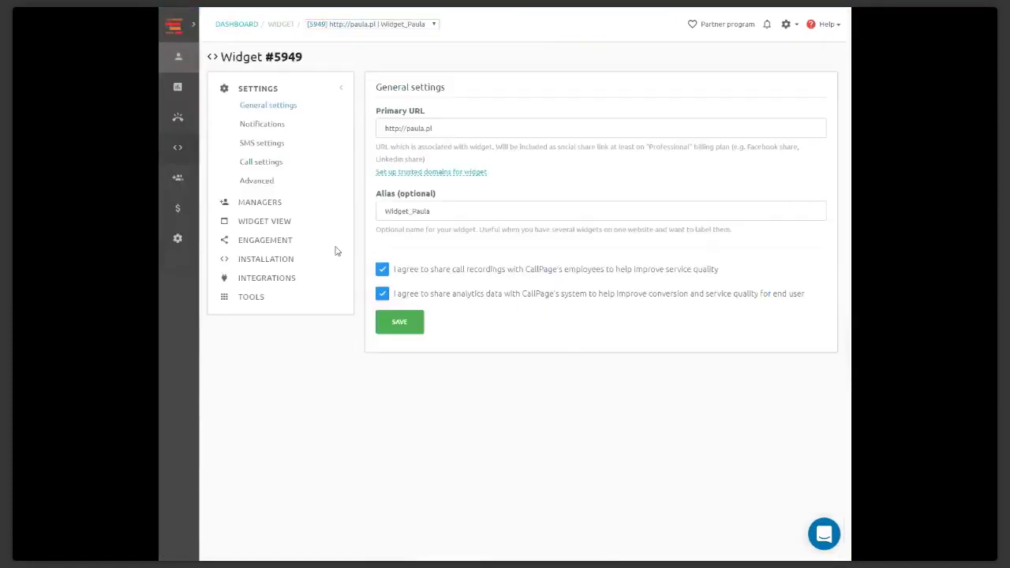
Open Installation › Direct link and select the shareable CallPage link URL
left_click(261, 262)
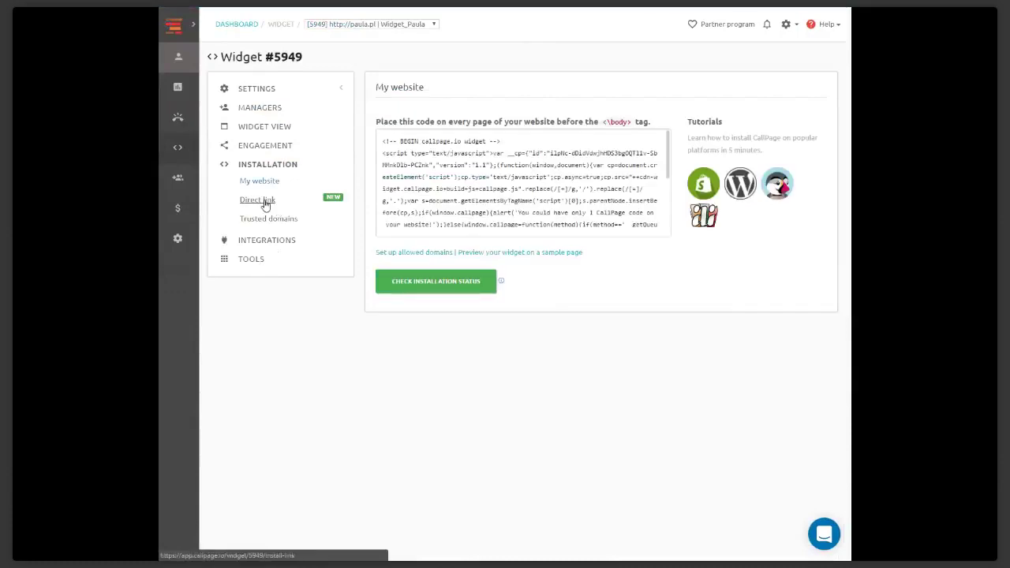
left_click(264, 201)
left_click(472, 193)
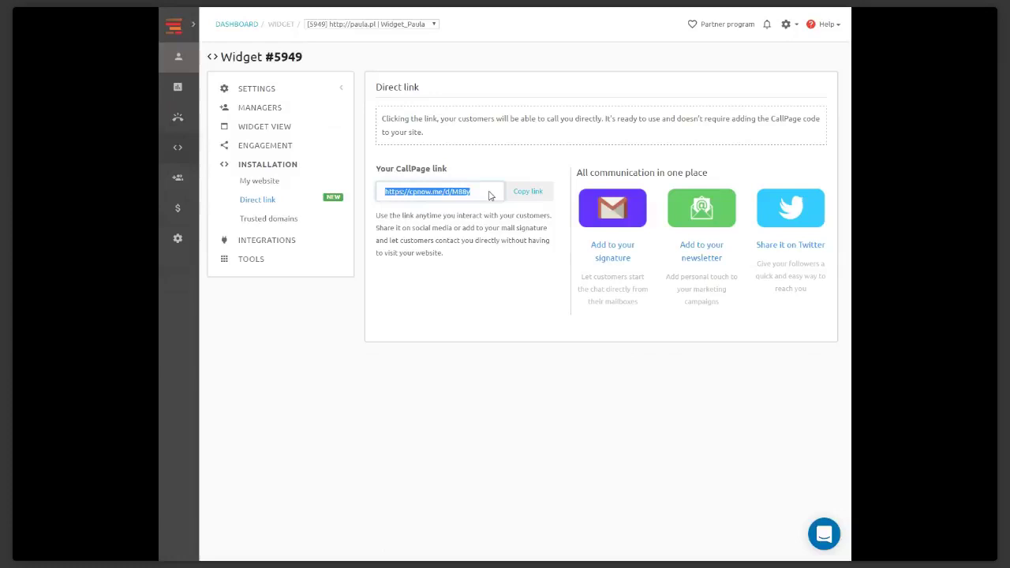
left_click(191, 39)
left_click(194, 30)
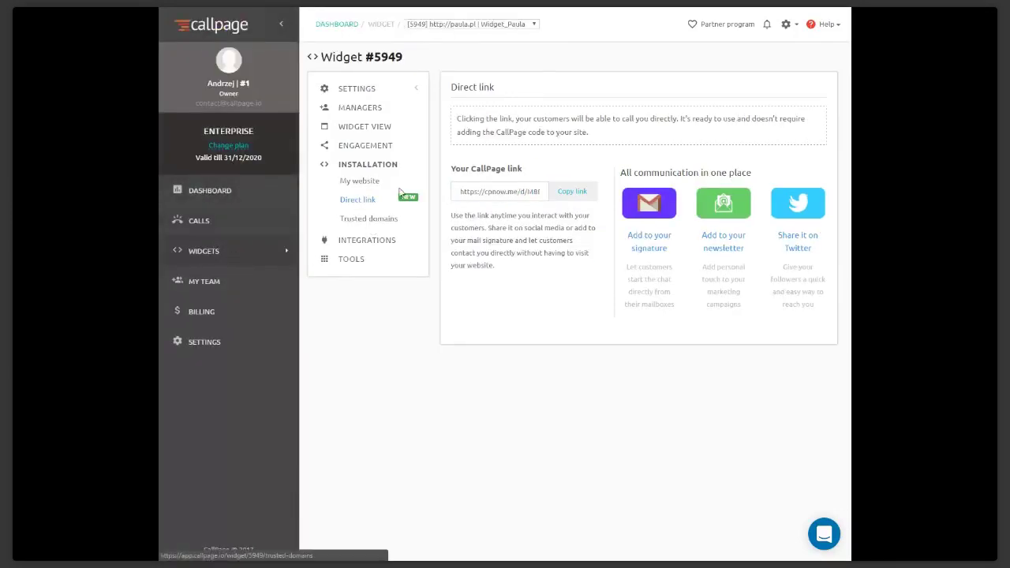
Open widget #5949's appearance customizer and close the callback popup preview
left_click(373, 131)
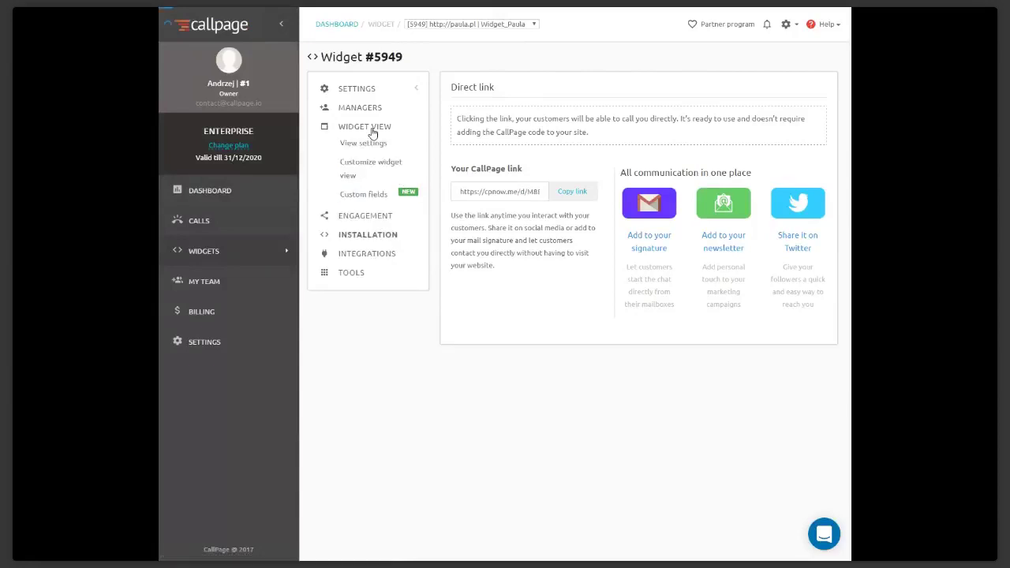
left_click(361, 166)
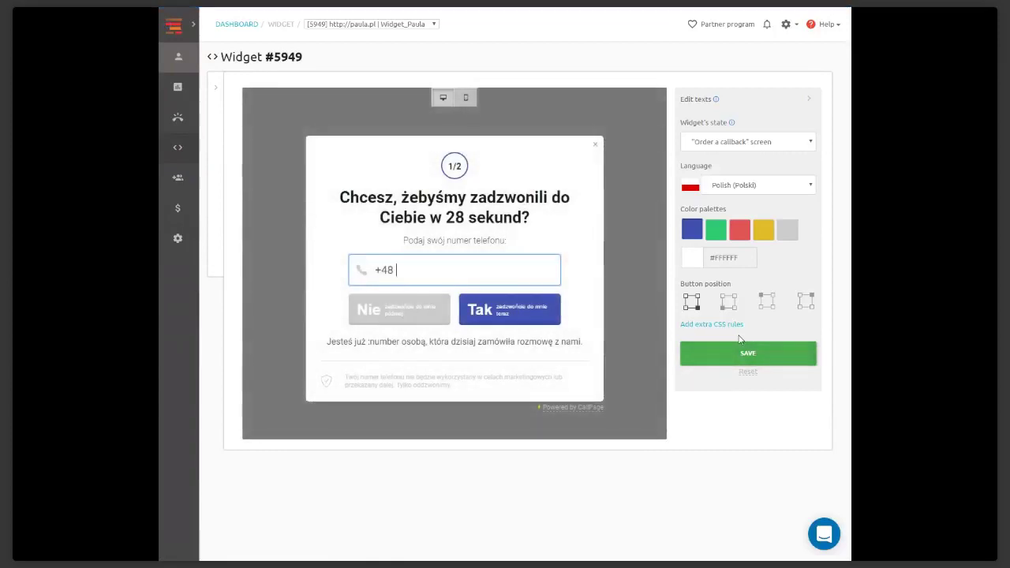
left_click(738, 324)
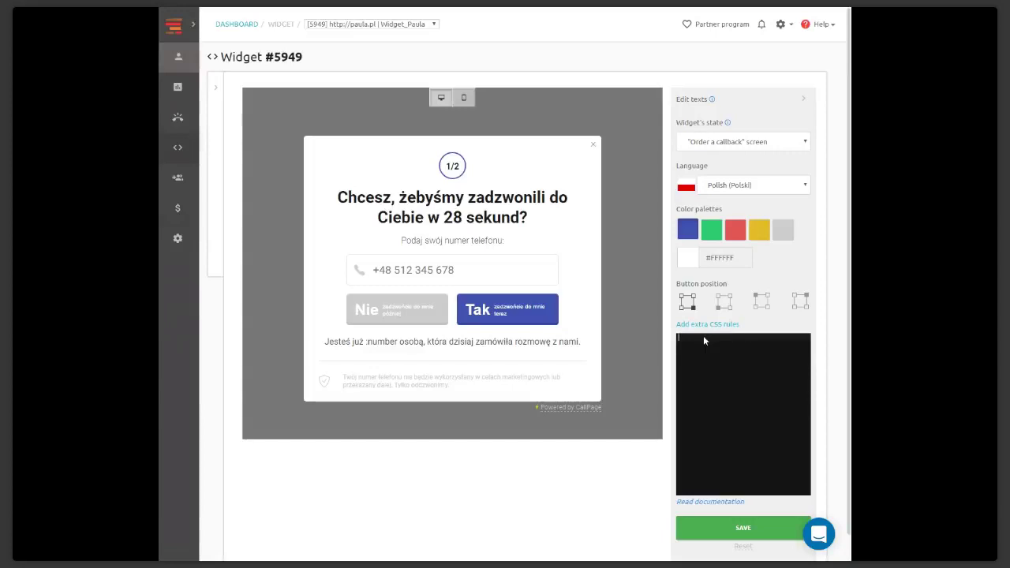
left_click(594, 146)
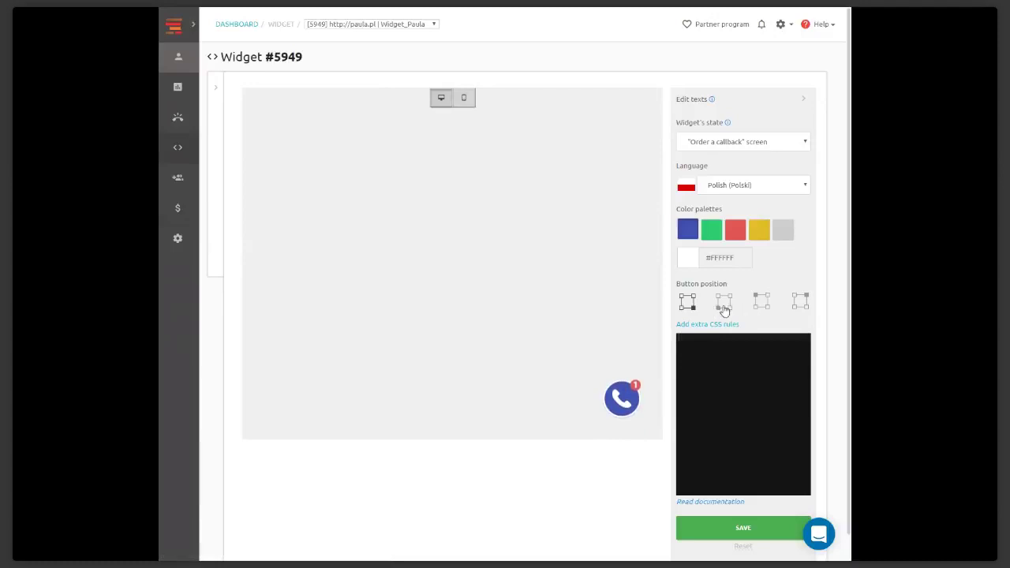
Move the call button to bottom-left, top-left and top-right, then back to bottom-right
left_click(724, 302)
left_click(762, 301)
left_click(801, 300)
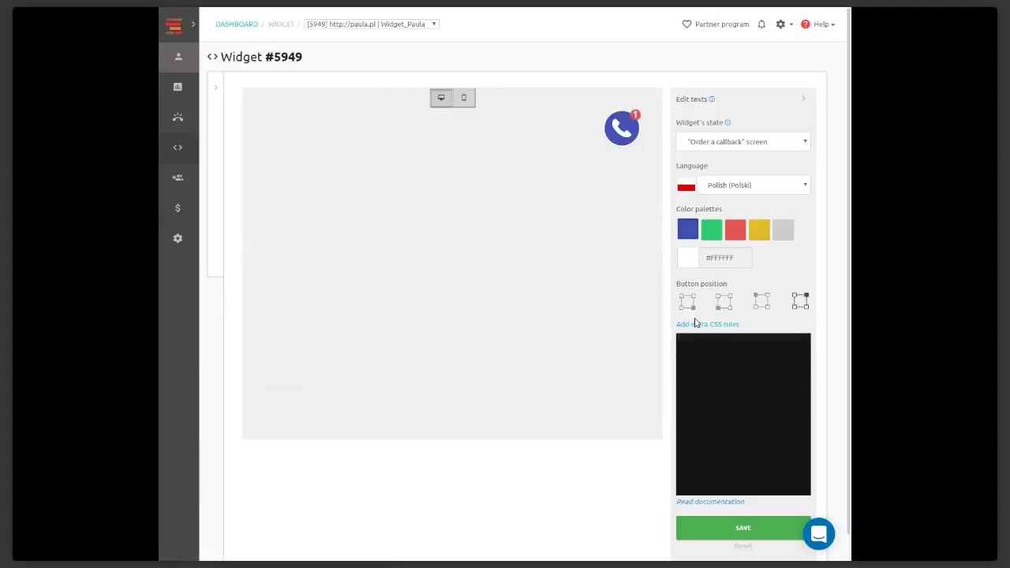
left_click(688, 304)
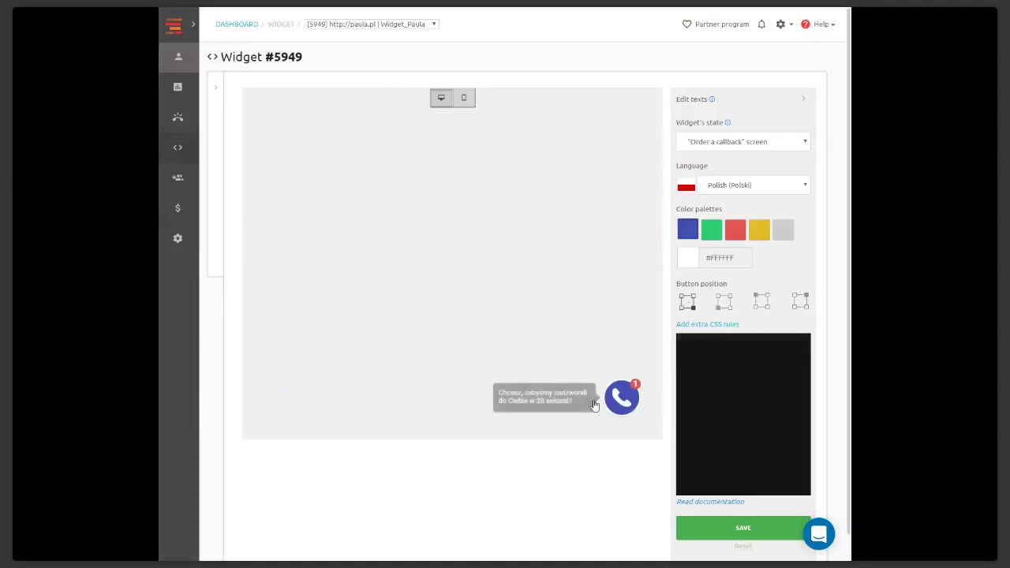
Change the widget language from Polish to English
left_click(721, 339)
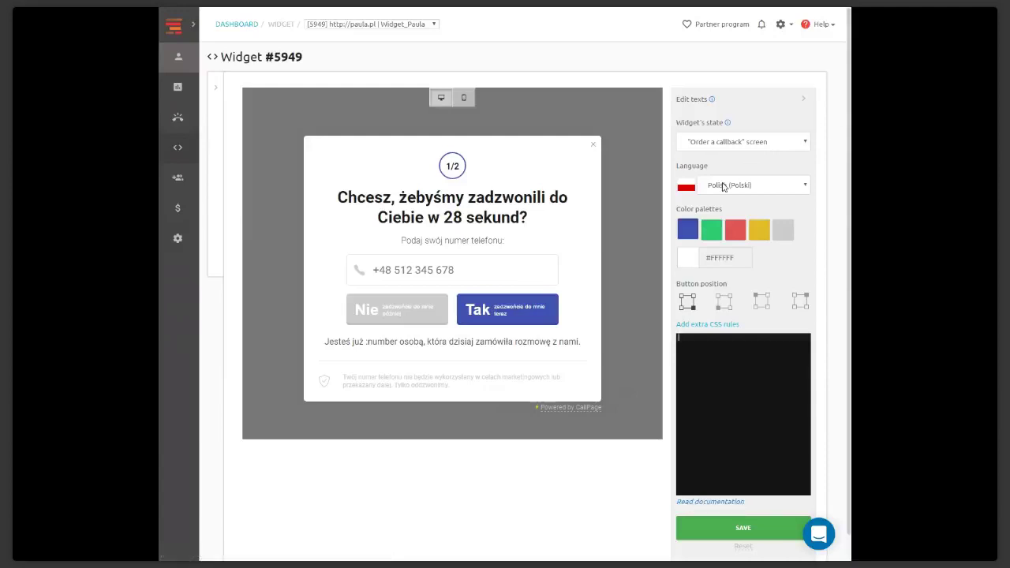
left_click(724, 184)
left_click(721, 225)
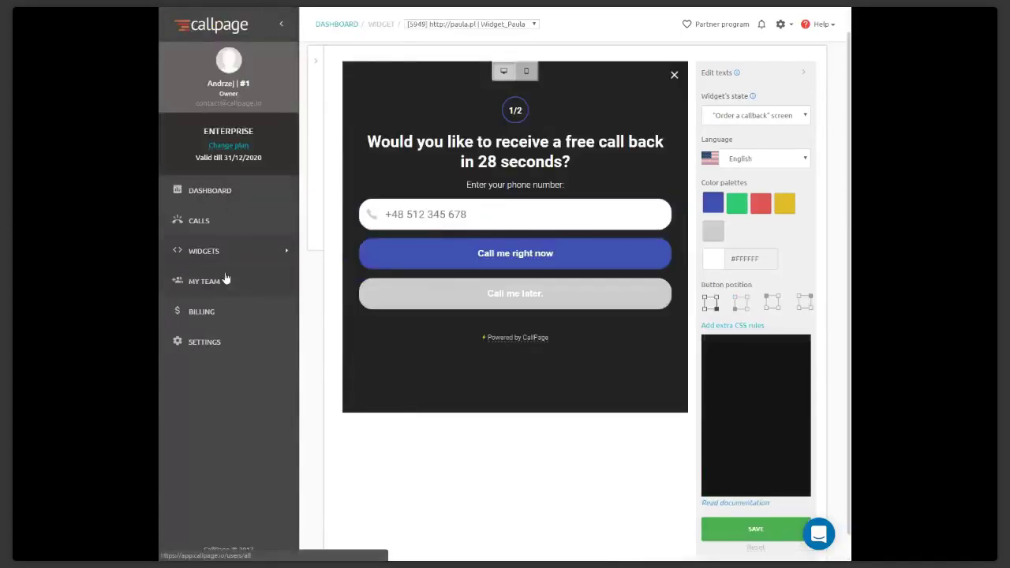
Create and save a new widget for the URL test.com.pl from the Widgets list
left_click(213, 251)
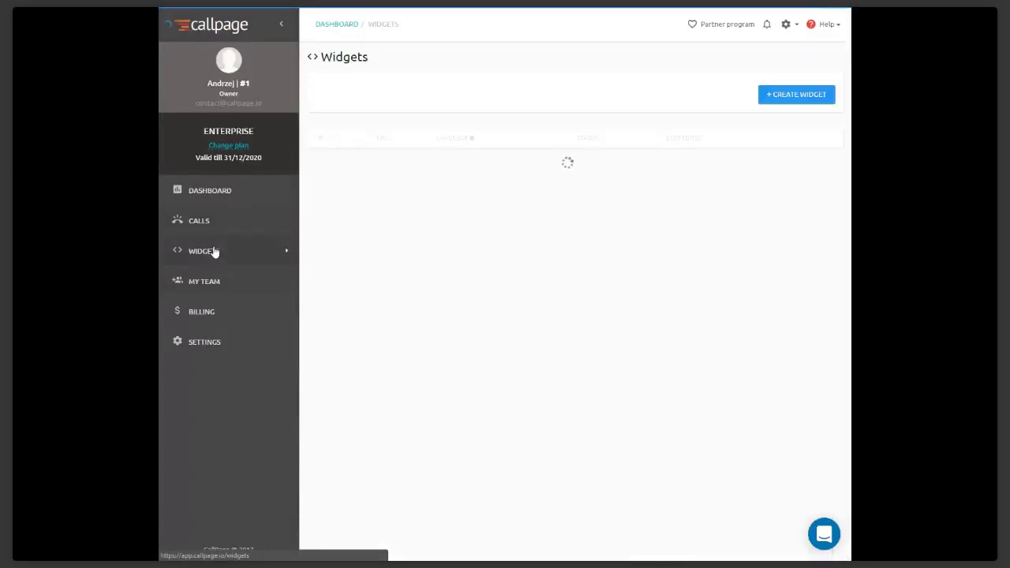
left_click(785, 102)
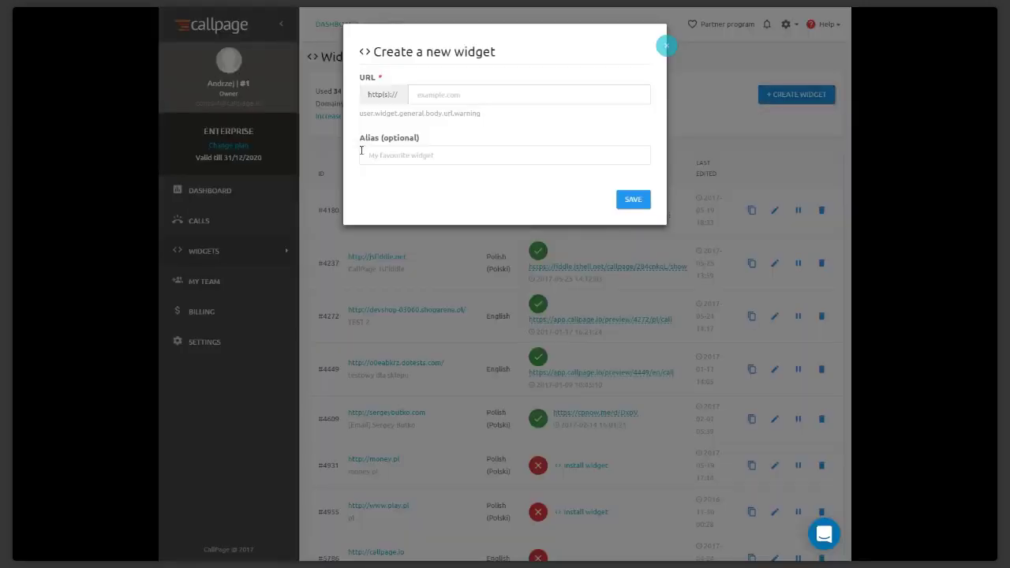
left_click(445, 95)
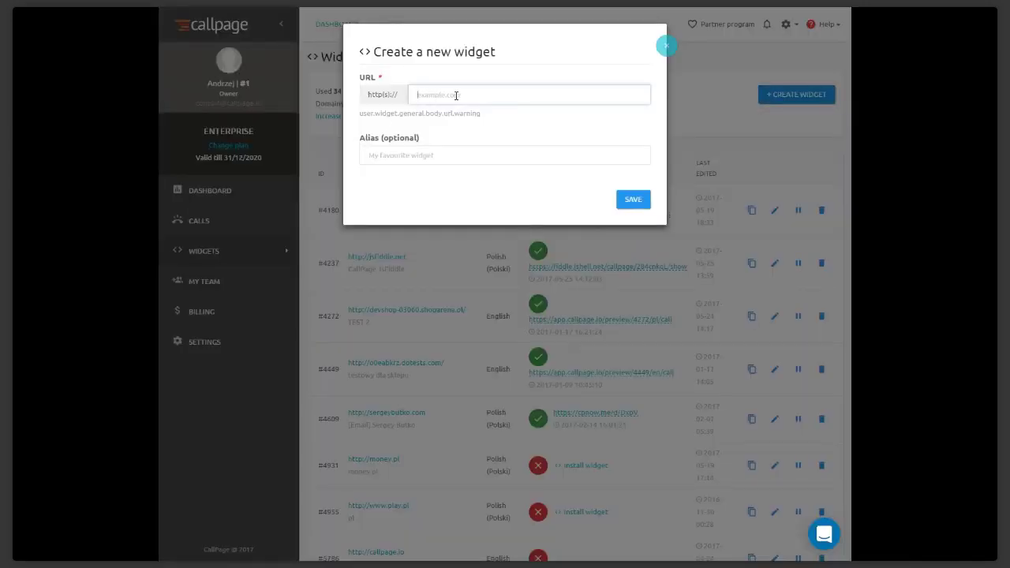
type("test.com.pl")
left_click(638, 208)
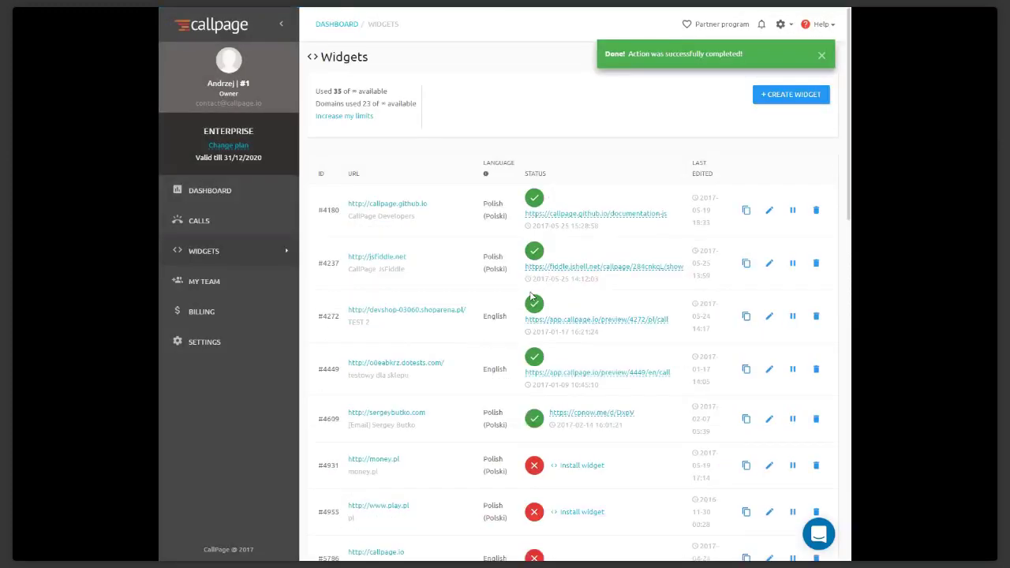
Open new widget #10311 from page 2 of the widgets list and view its call operators
scroll(531, 296, "down", 15)
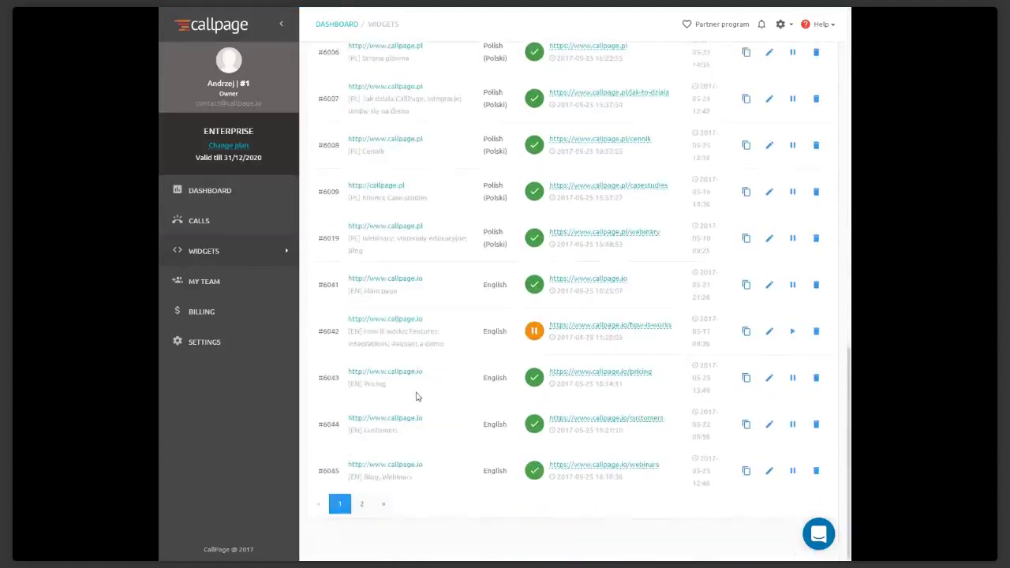
left_click(363, 505)
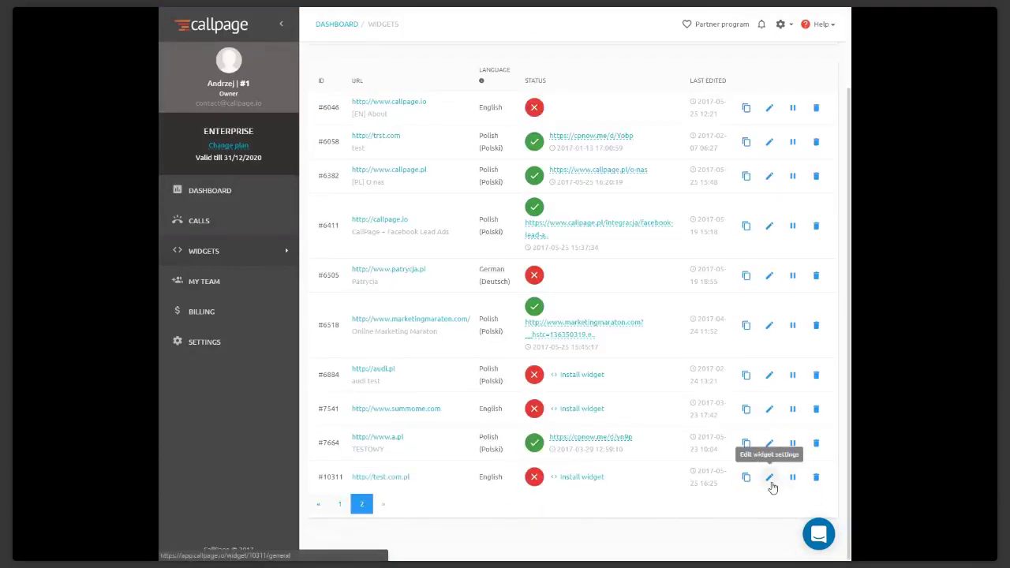
left_click(770, 479)
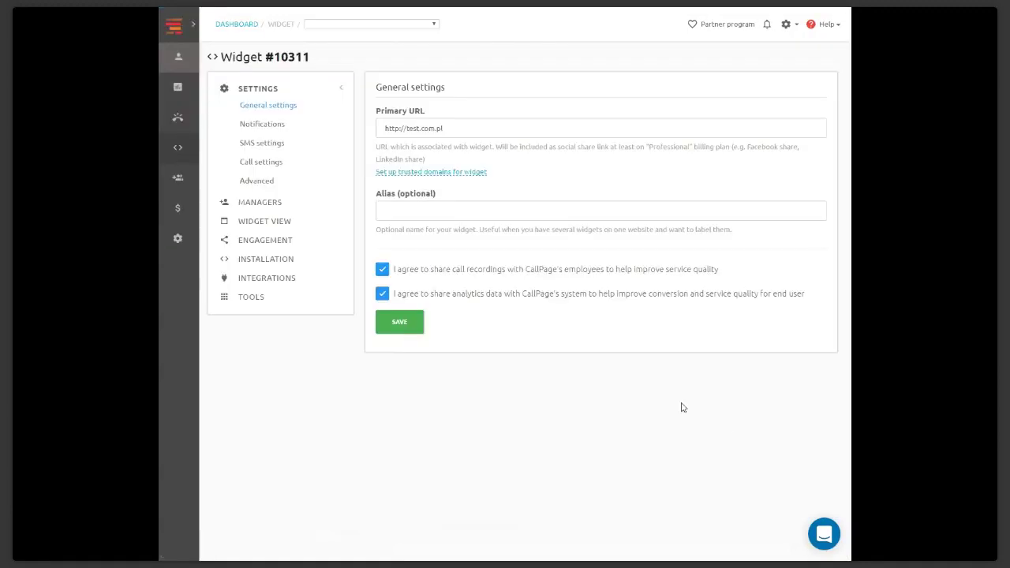
left_click(262, 207)
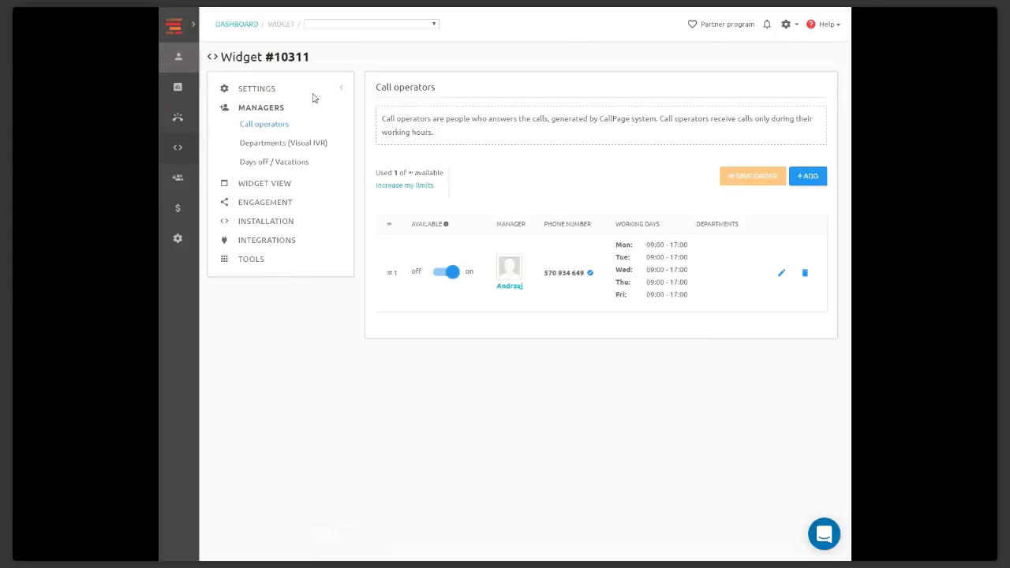
Go back to page 2 of the widgets list through the navigation menu
left_click(190, 25)
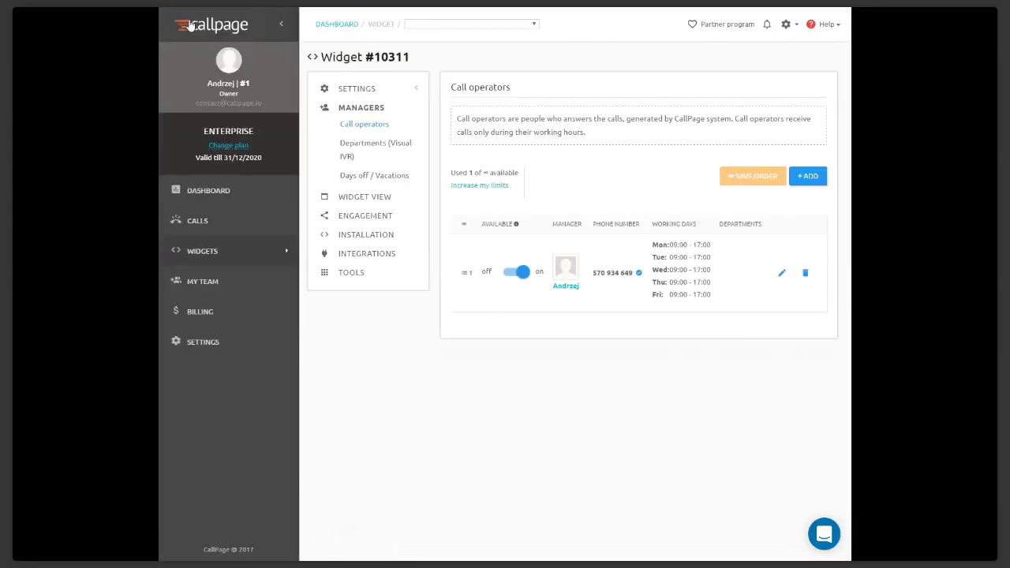
left_click(225, 255)
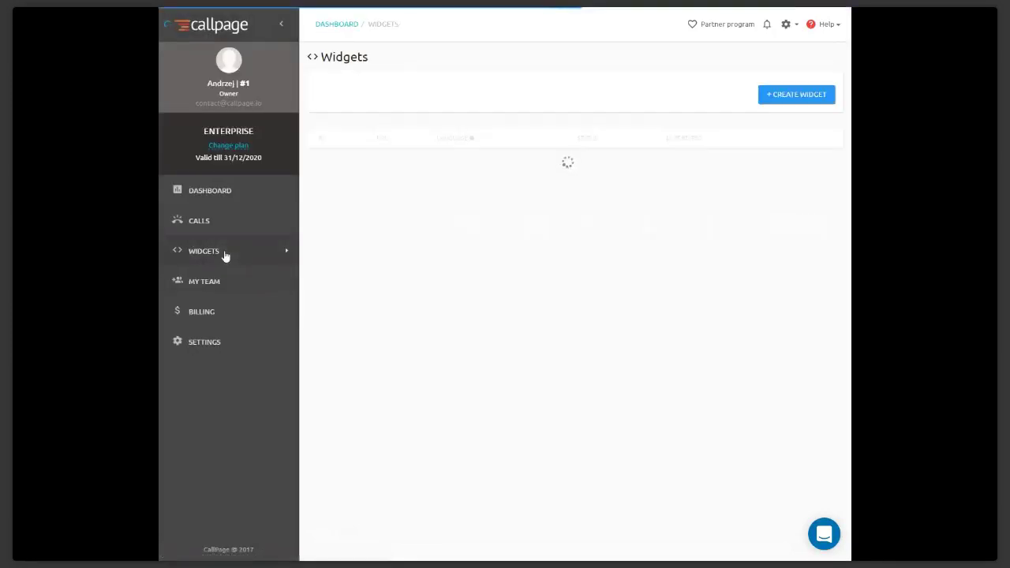
scroll(548, 374, "down", 10)
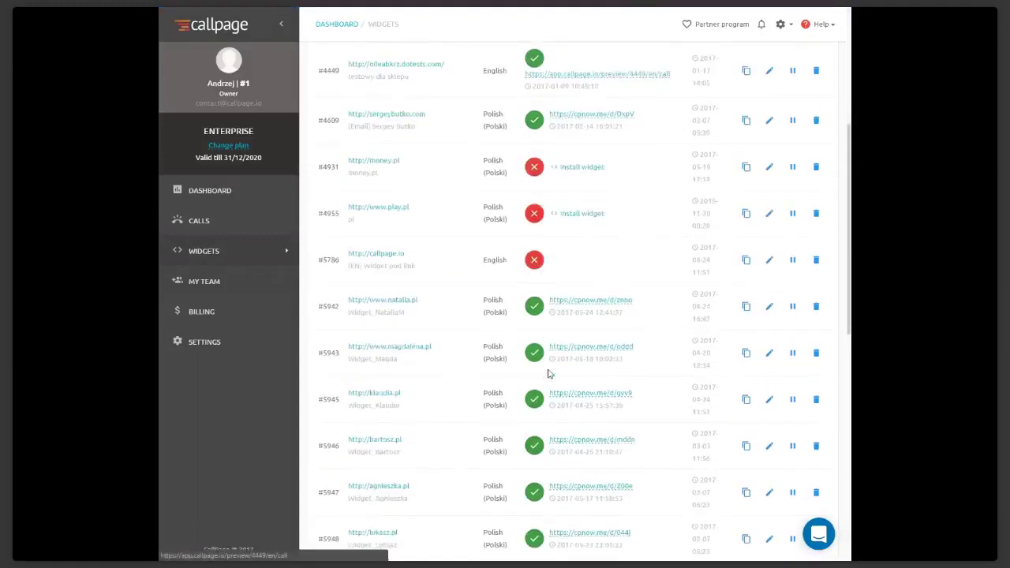
scroll(463, 427, "down", 2)
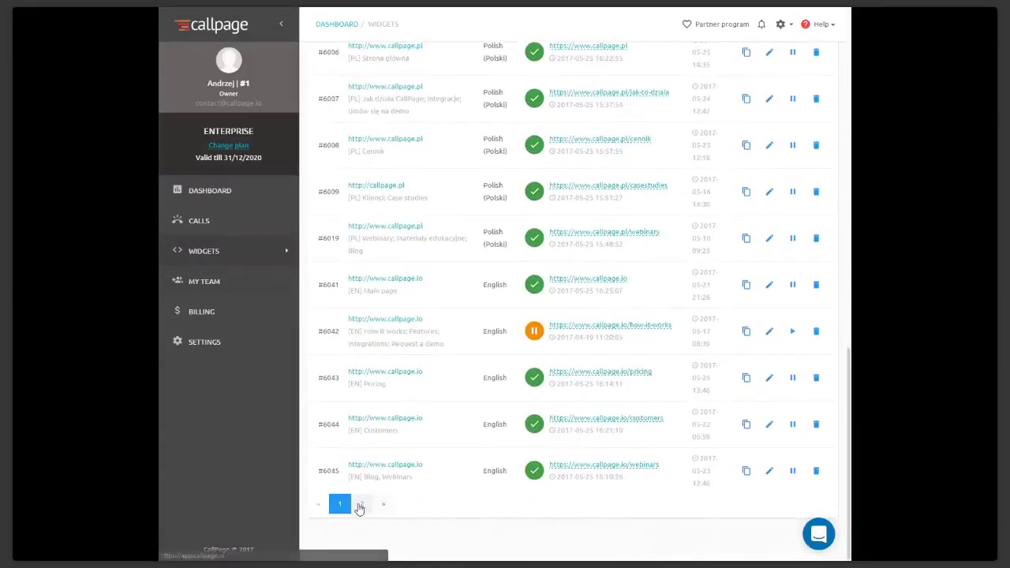
left_click(360, 507)
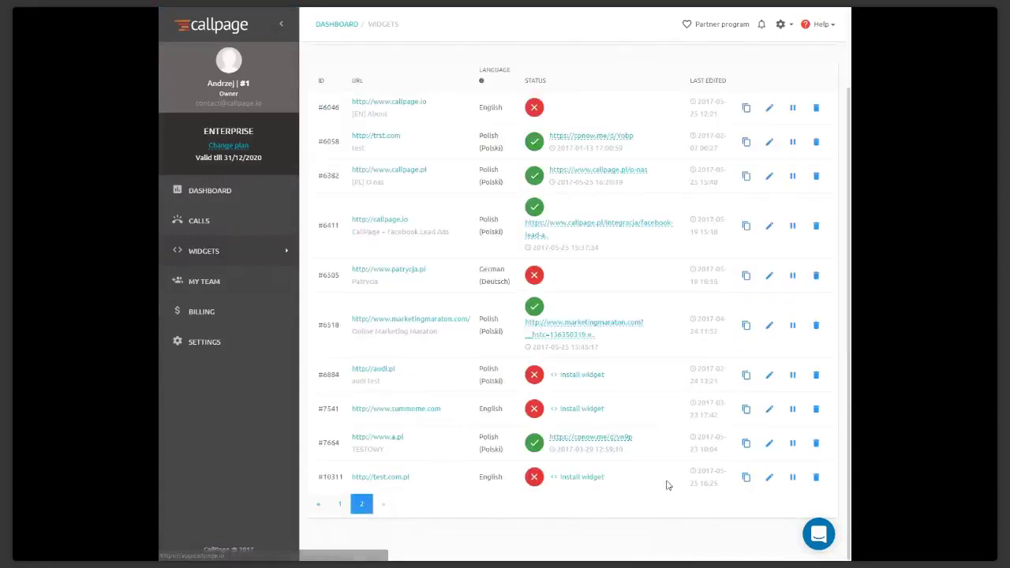
Check widget #10311's URL configuration, keeping Disallow, then show the Statistics dashboard
left_click(770, 480)
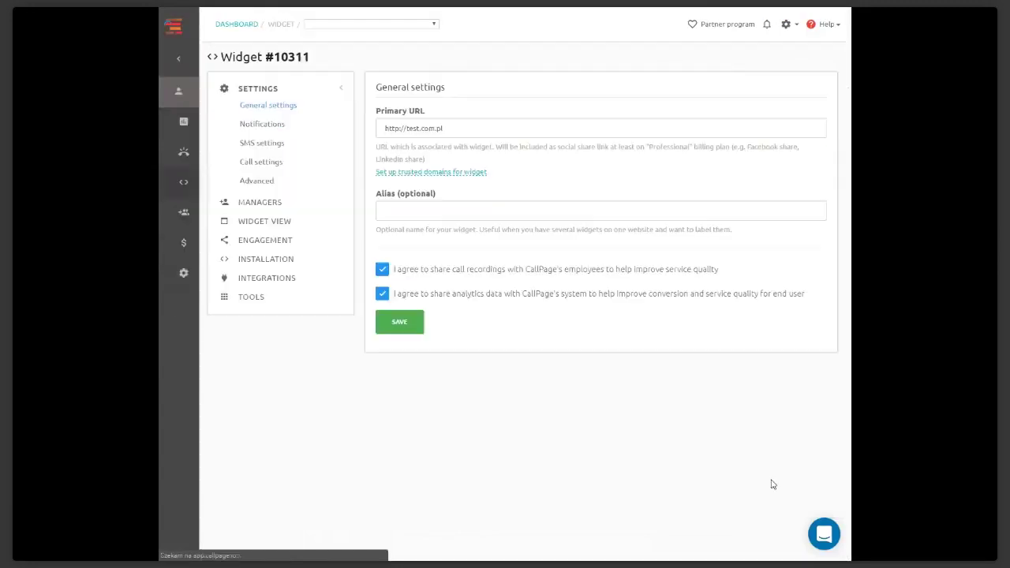
left_click(251, 299)
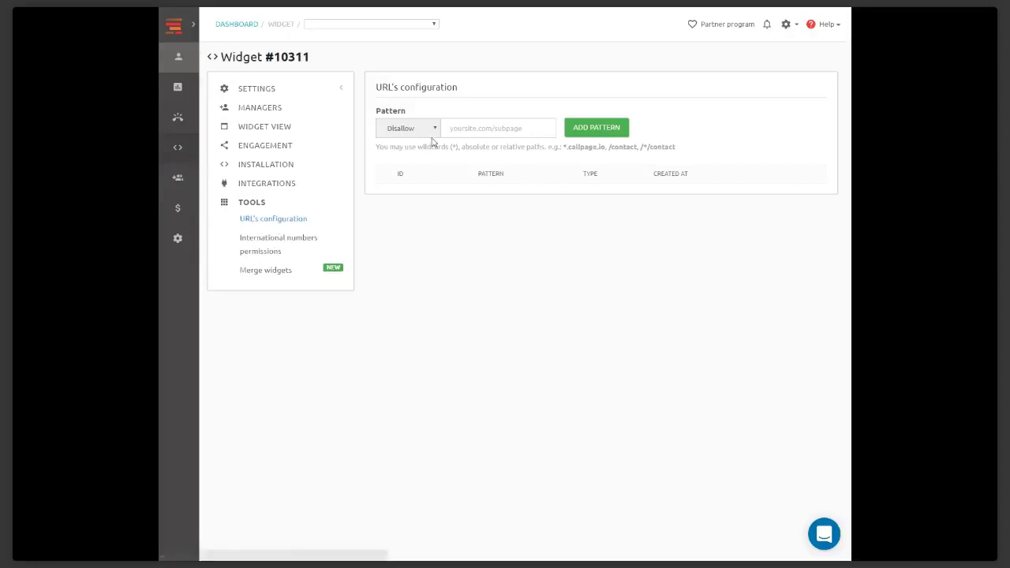
left_click(409, 130)
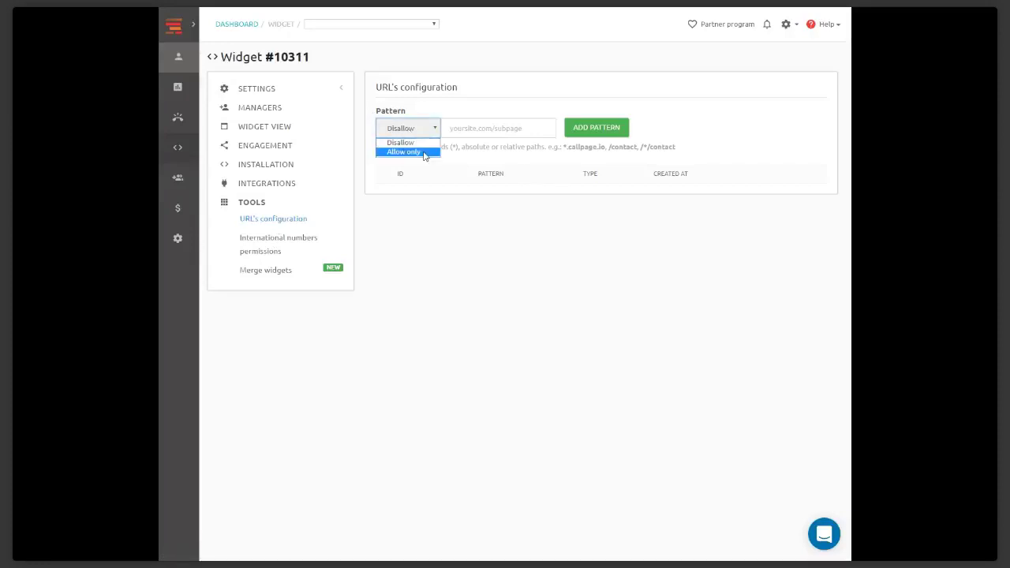
left_click(458, 132)
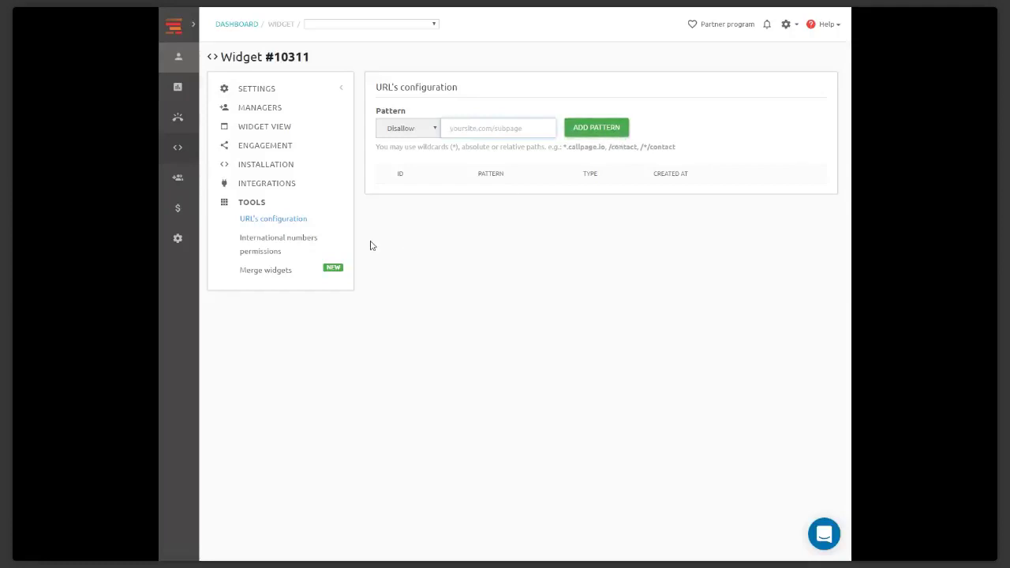
left_click(194, 35)
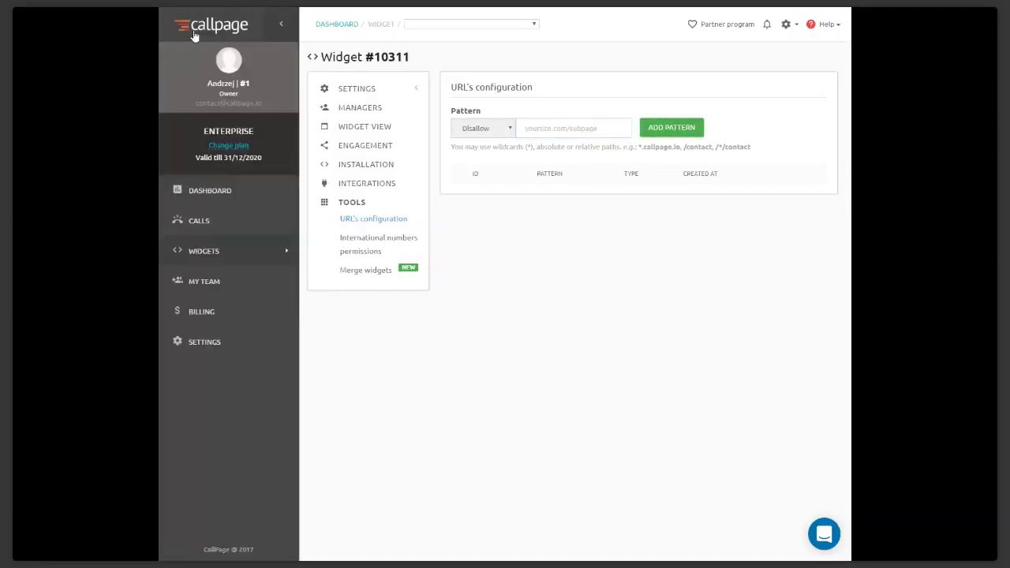
left_click(223, 194)
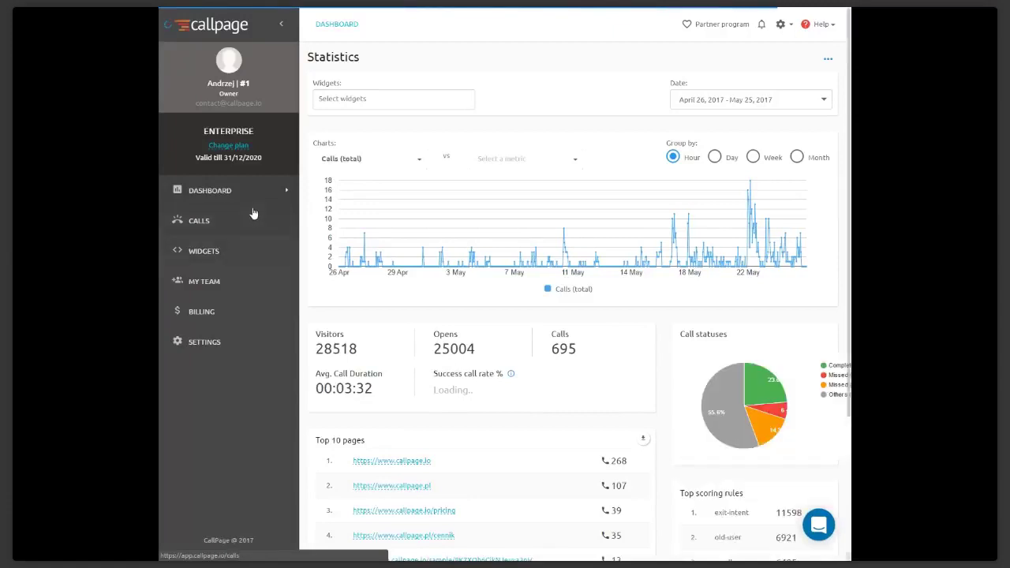
Open widget #5949's view customization editor and set the preview language to English
left_click(250, 251)
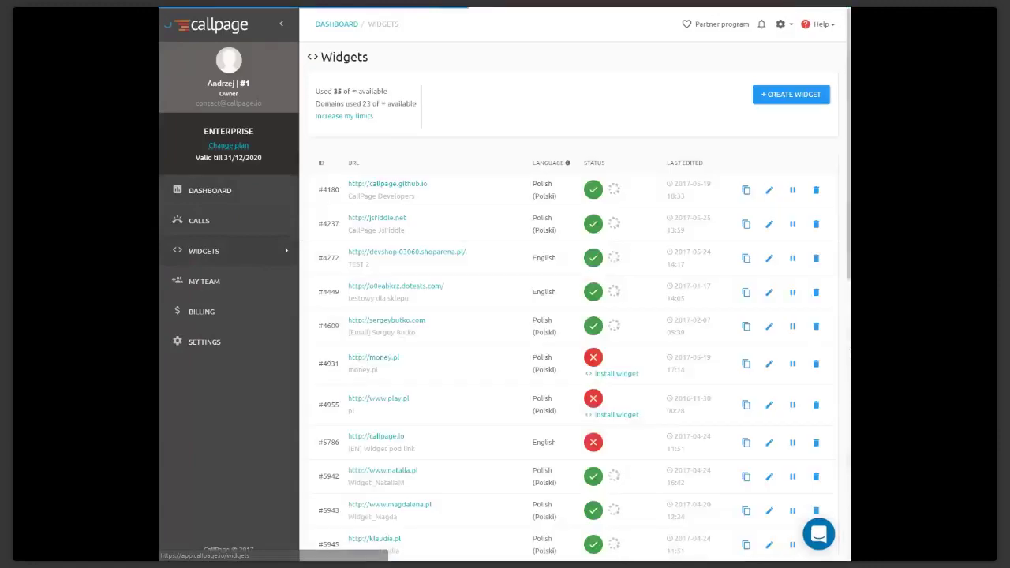
scroll(700, 401, "down", 5)
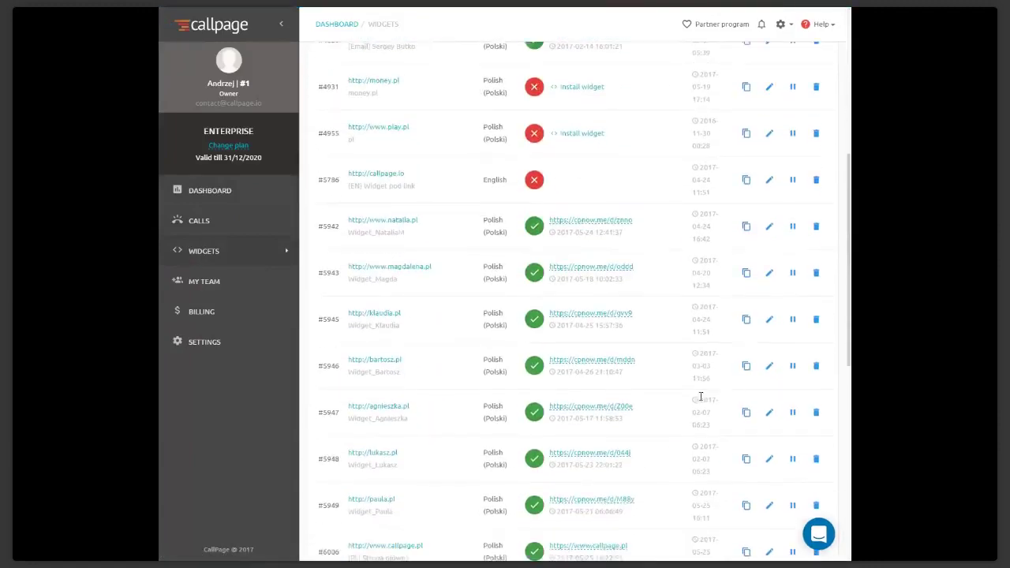
left_click(767, 453)
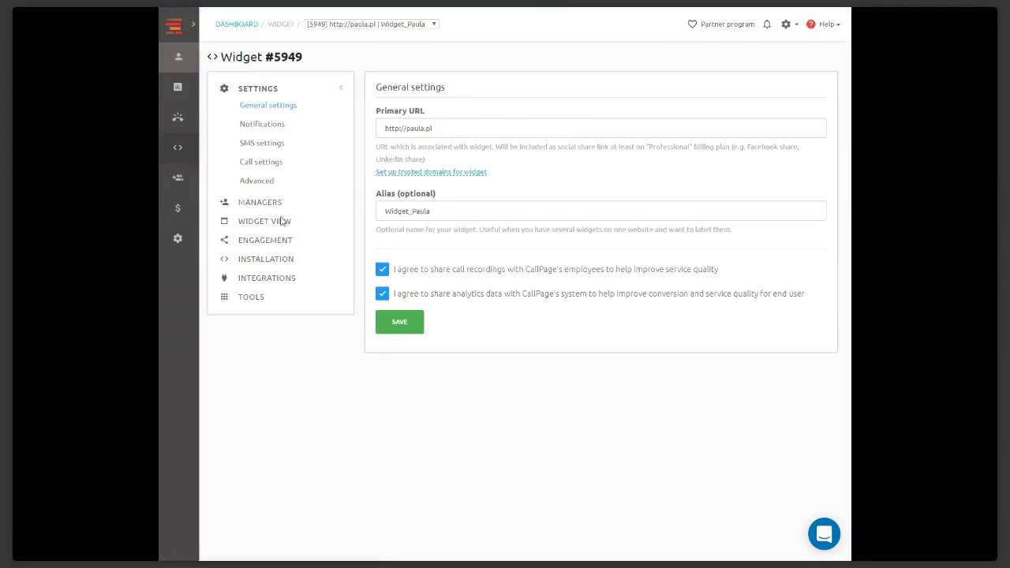
left_click(274, 220)
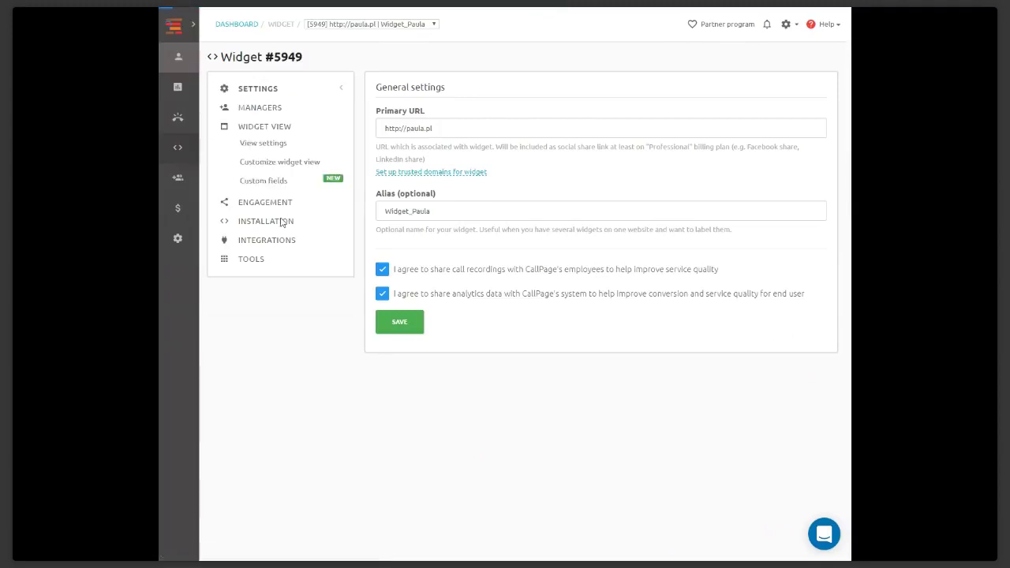
left_click(272, 162)
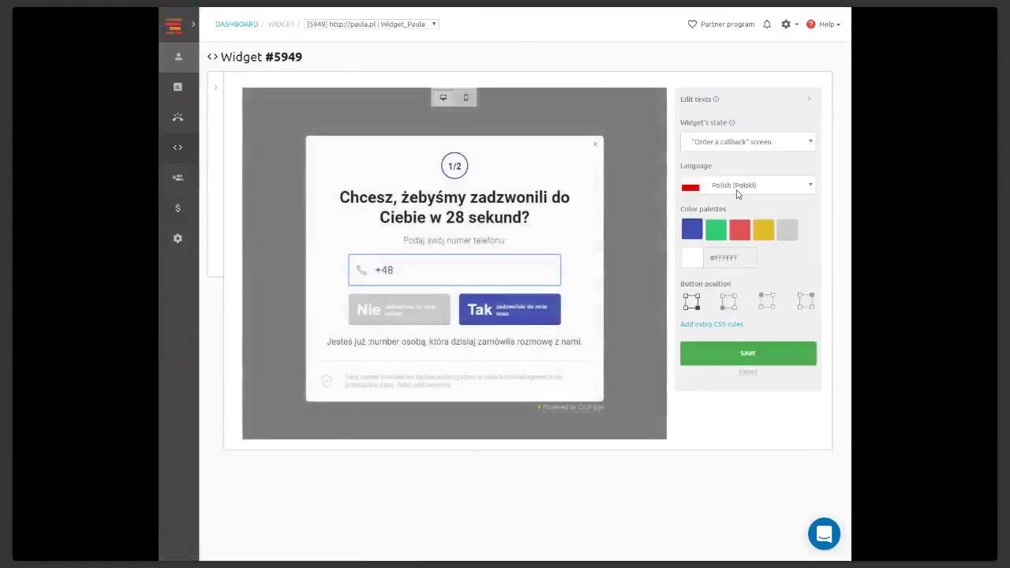
left_click(738, 187)
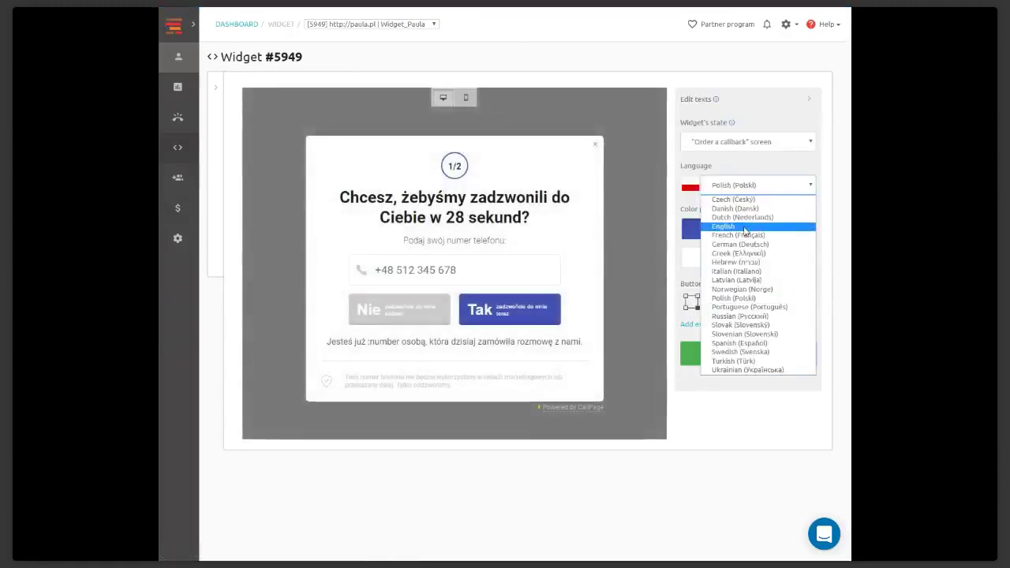
left_click(748, 228)
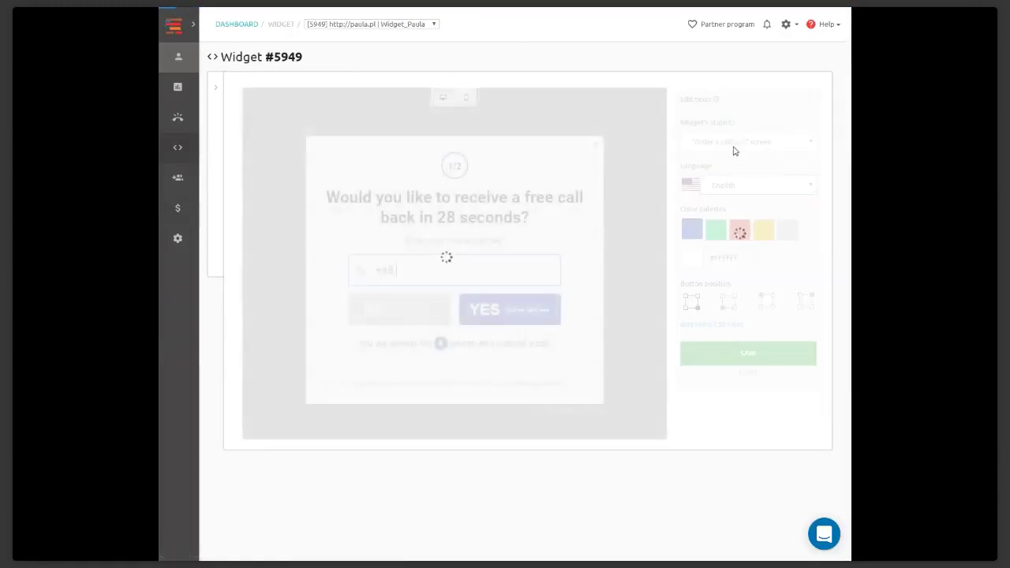
left_click(741, 144)
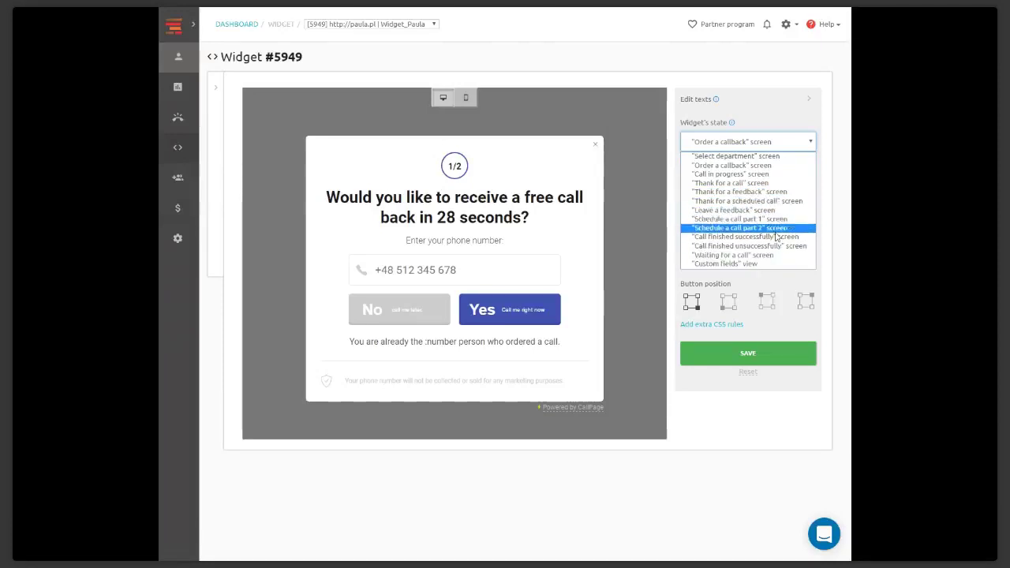
Preview the Call finished unsuccessfully, Schedule a call part 2 and Waiting for a call screens
left_click(770, 246)
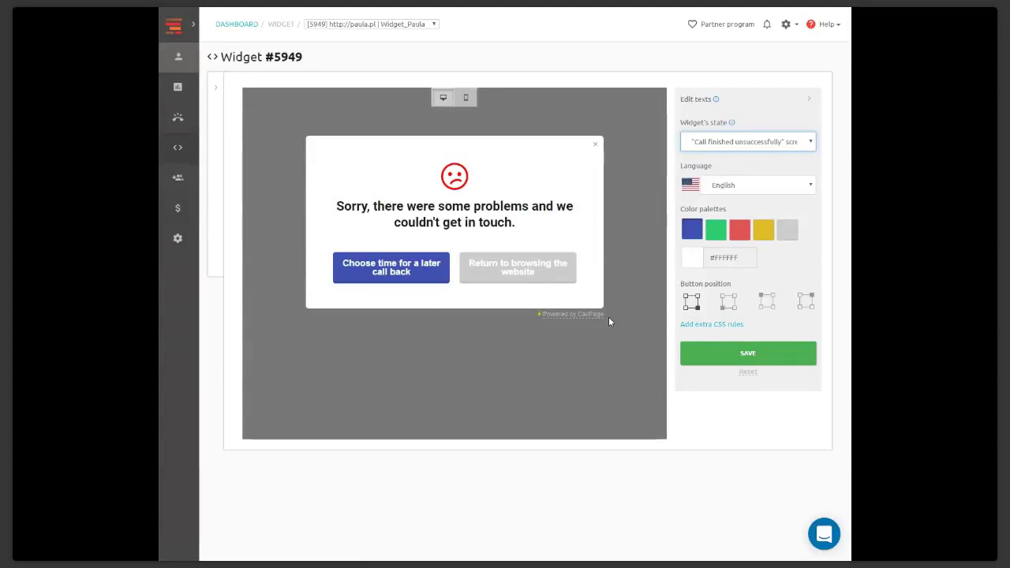
left_click(778, 142)
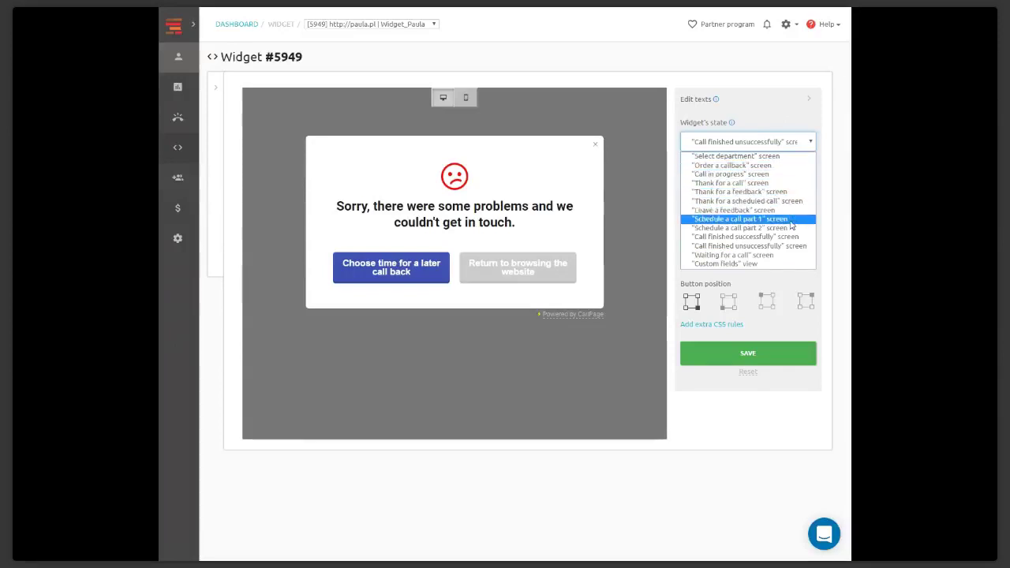
left_click(792, 227)
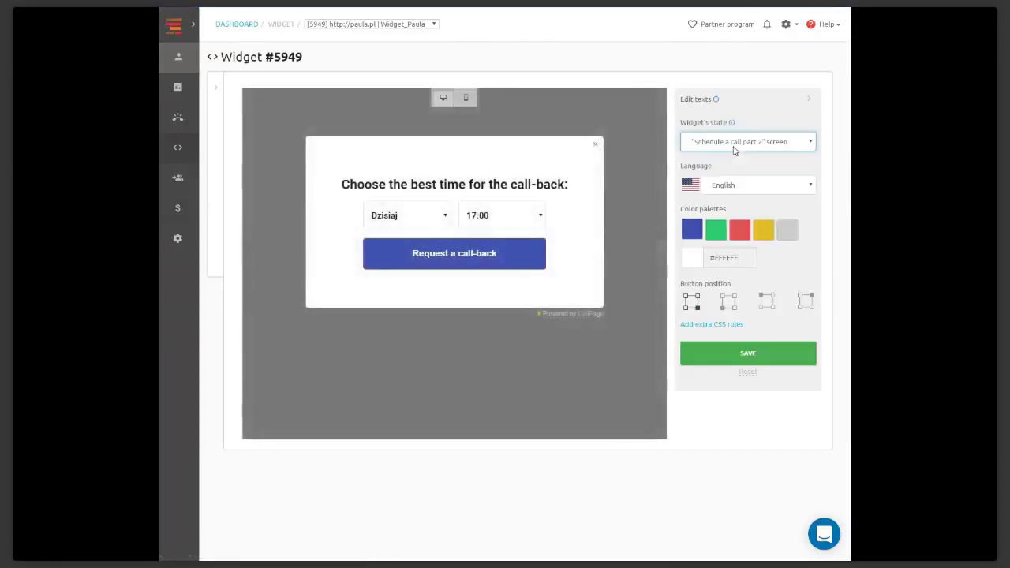
left_click(732, 150)
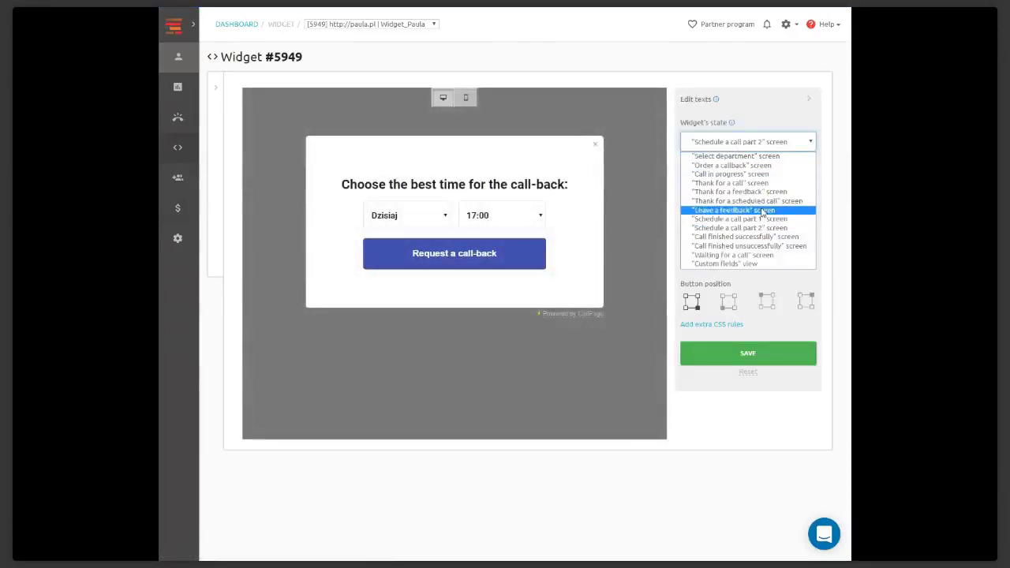
left_click(775, 256)
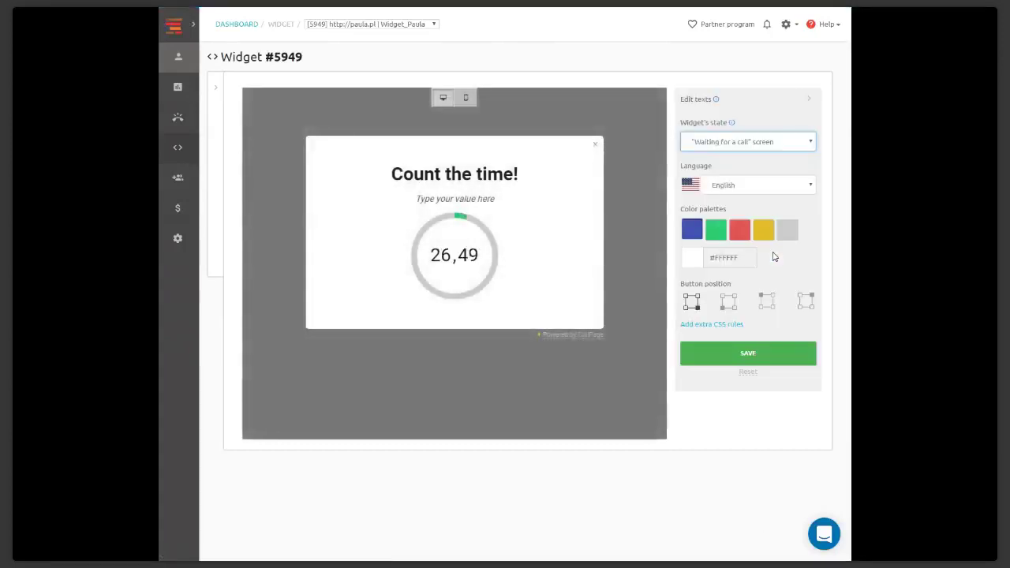
left_click(724, 146)
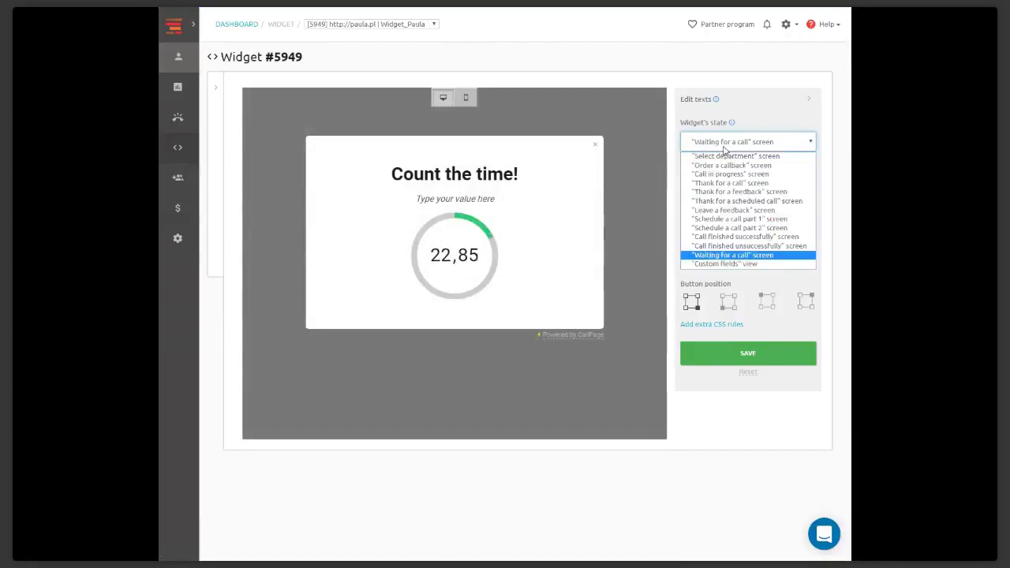
left_click(642, 79)
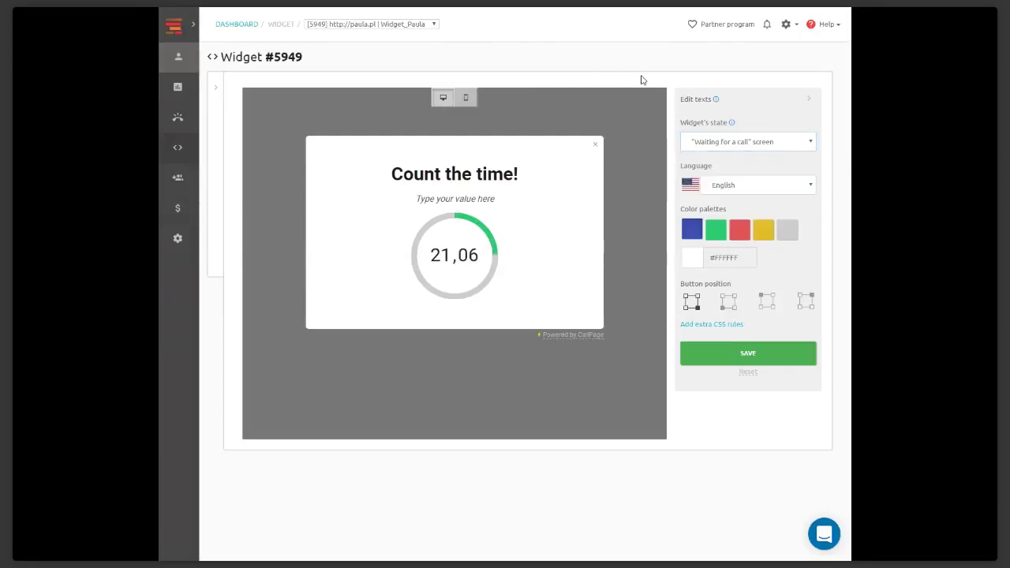
Preview Select department, return to Order a callback, and dismiss the preview popup
left_click(742, 142)
left_click(742, 157)
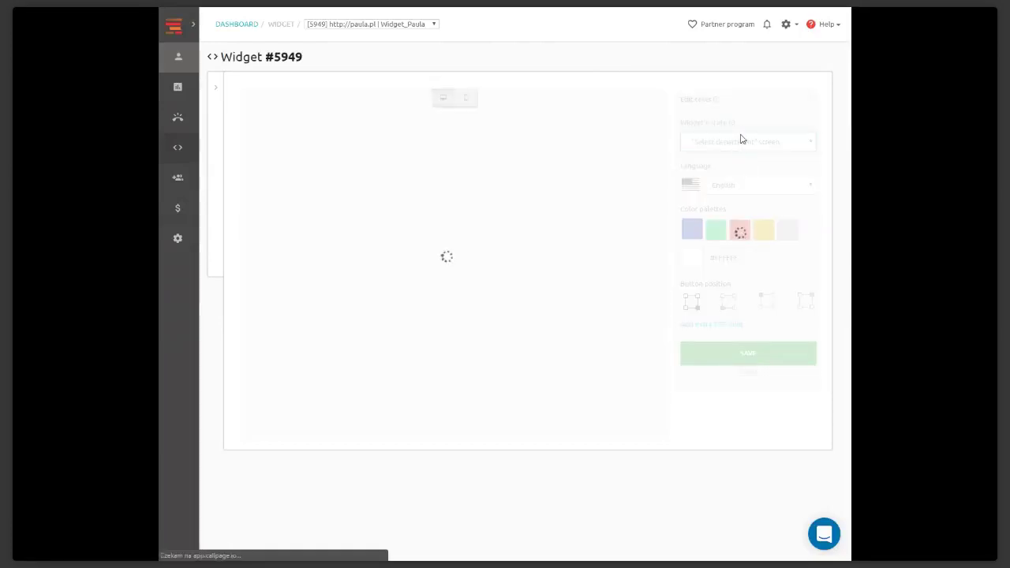
left_click(733, 142)
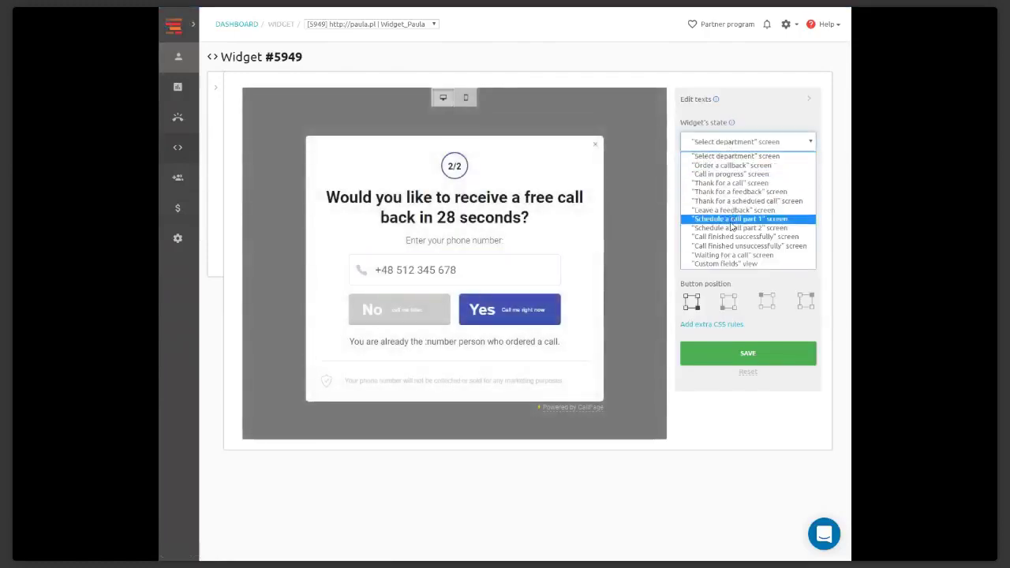
left_click(738, 165)
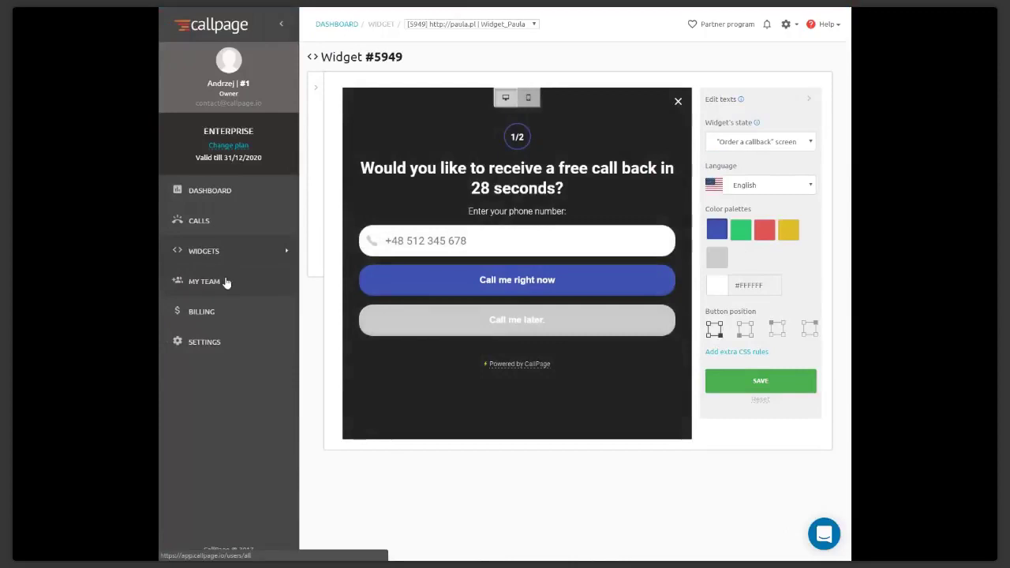
left_click(678, 102)
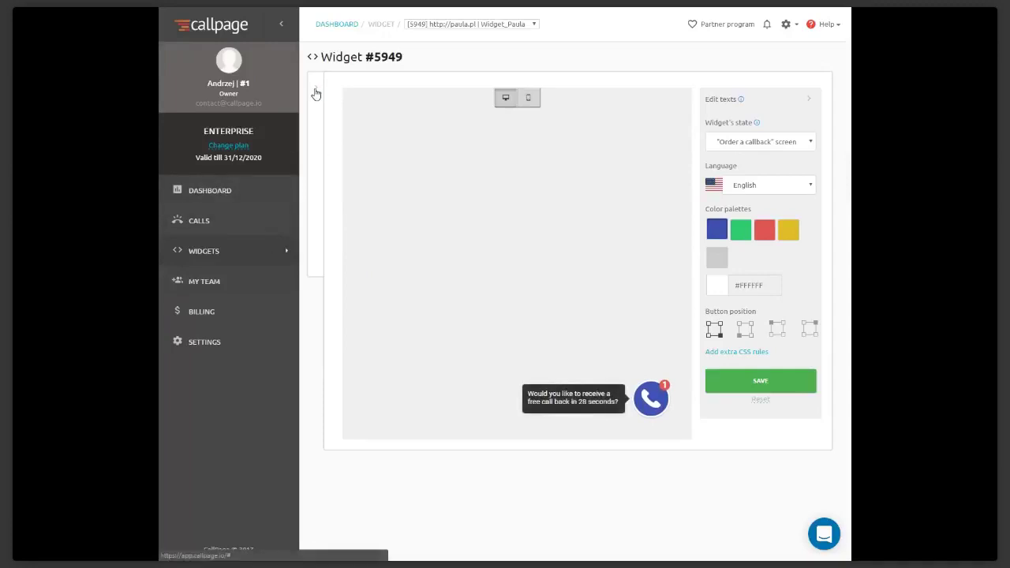
Open widget #5949's Scoring system page under Engagement
left_click(316, 92)
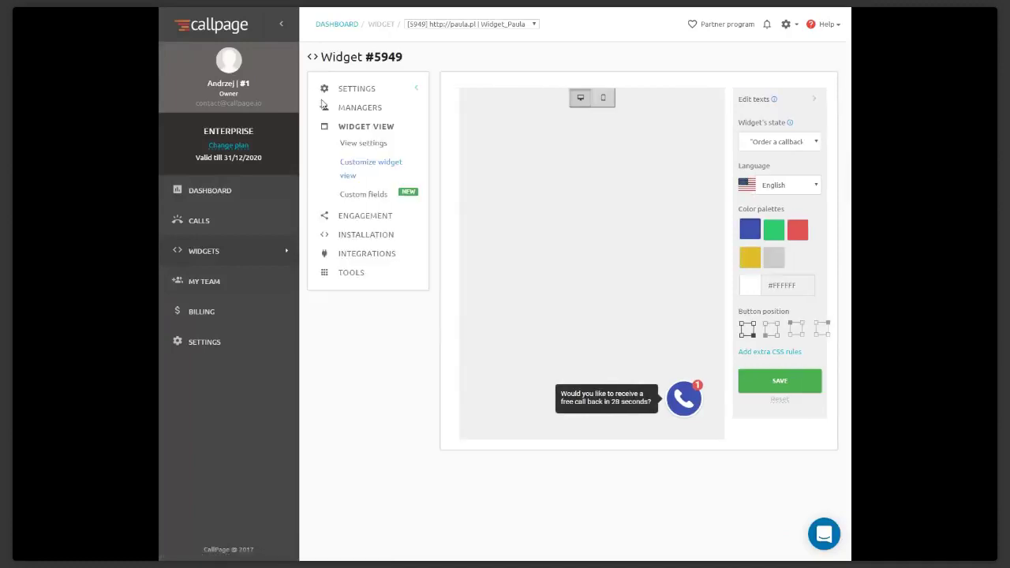
left_click(373, 221)
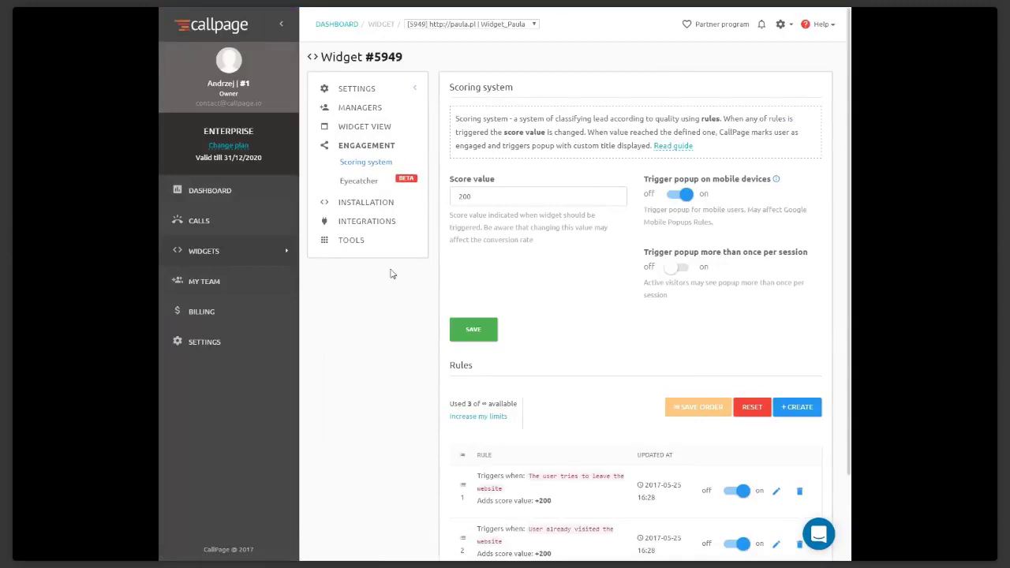
scroll(395, 296, "down", 2)
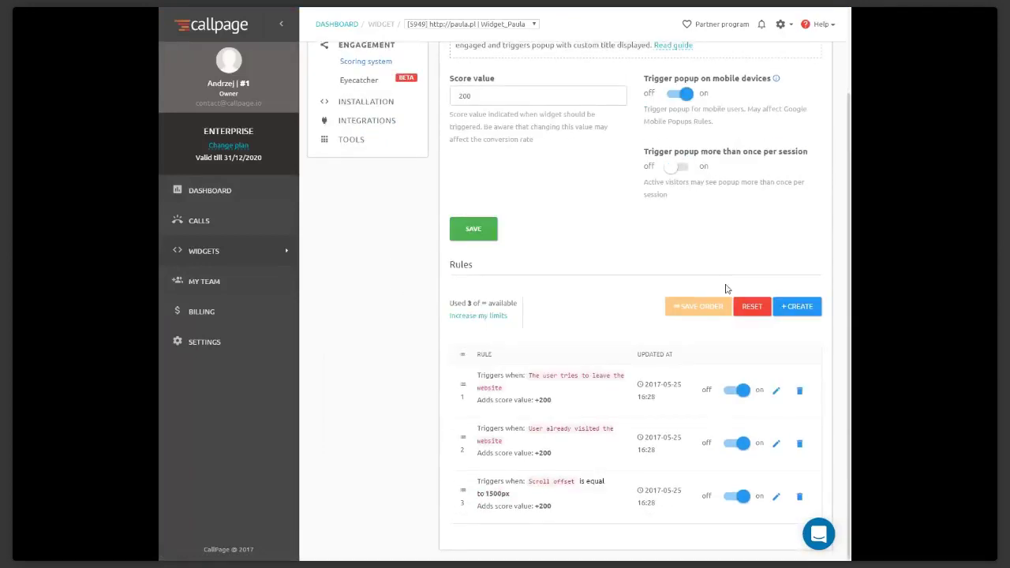
Browse the rule triggers in a new scoring rule dialog, then close it without adding
left_click(816, 310)
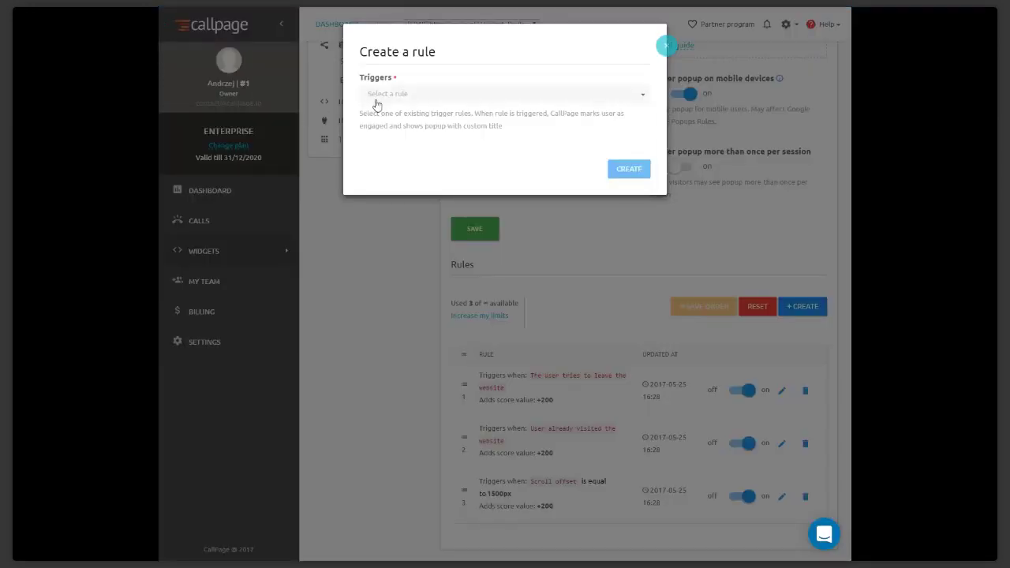
left_click(378, 101)
scroll(505, 140, "down", 4)
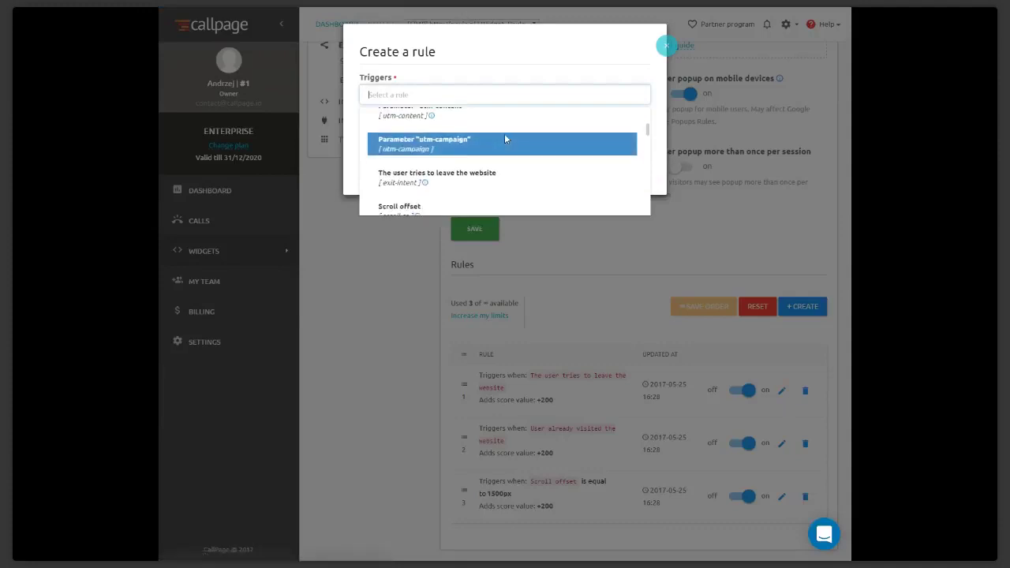
scroll(506, 139, "down", 4)
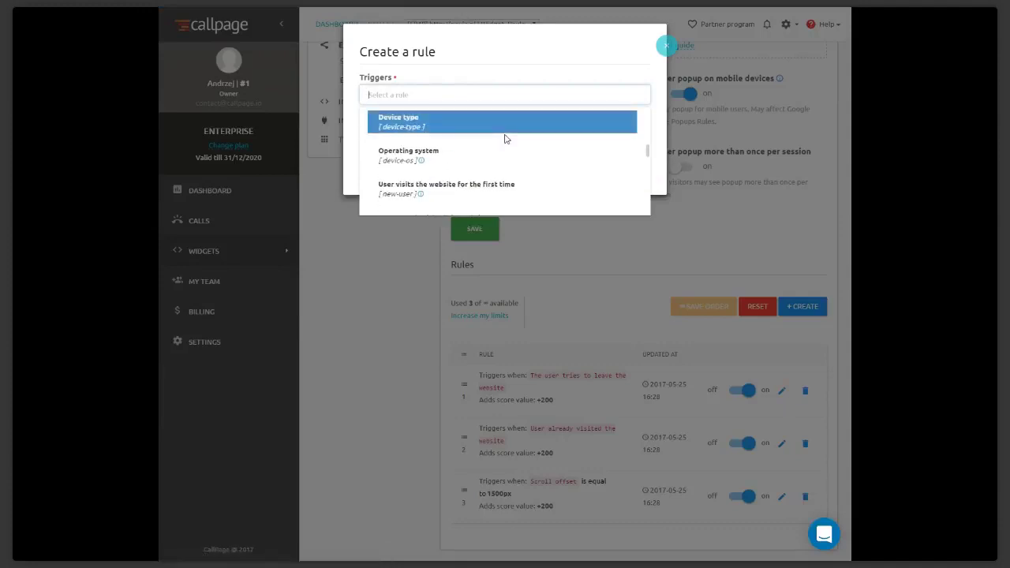
scroll(506, 139, "down", 2)
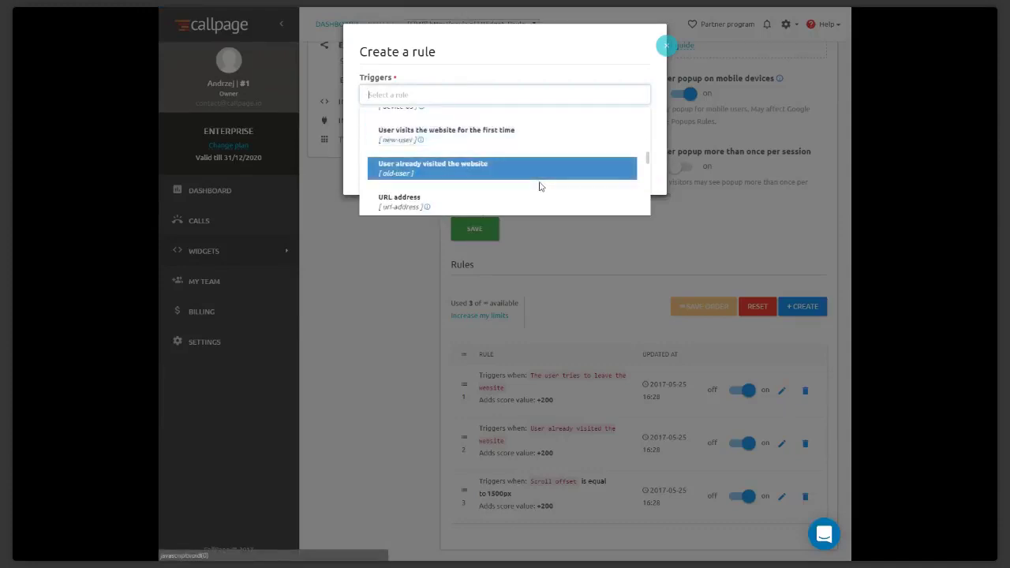
scroll(540, 186, "down", 3)
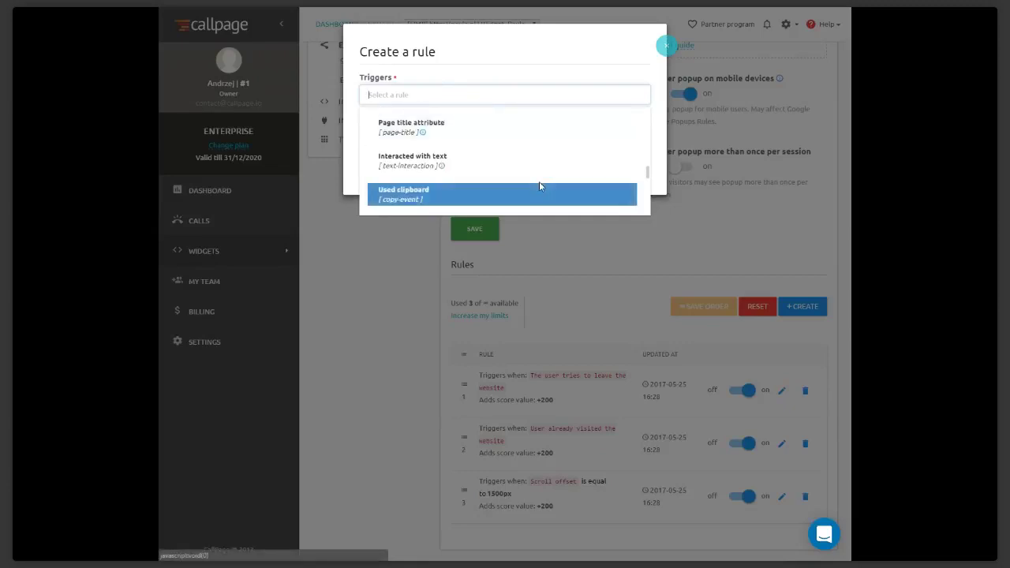
scroll(540, 186, "down", 3)
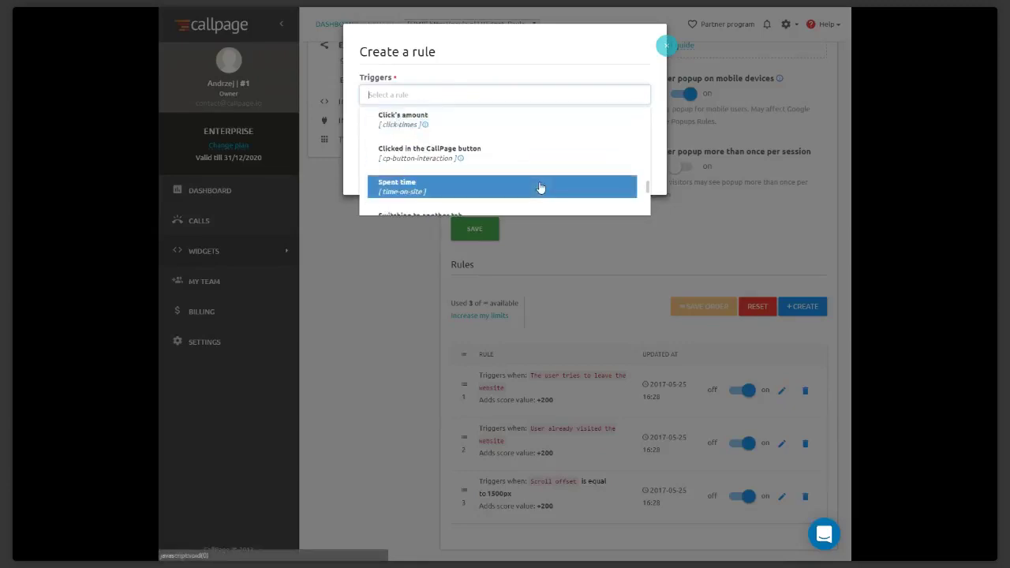
scroll(540, 187, "down", 2)
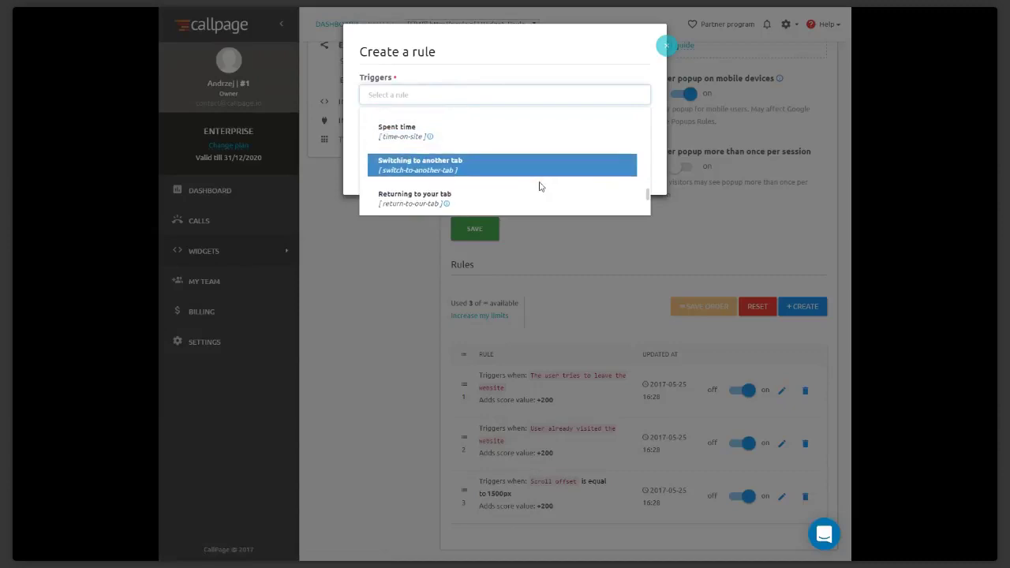
scroll(540, 186, "down", 3)
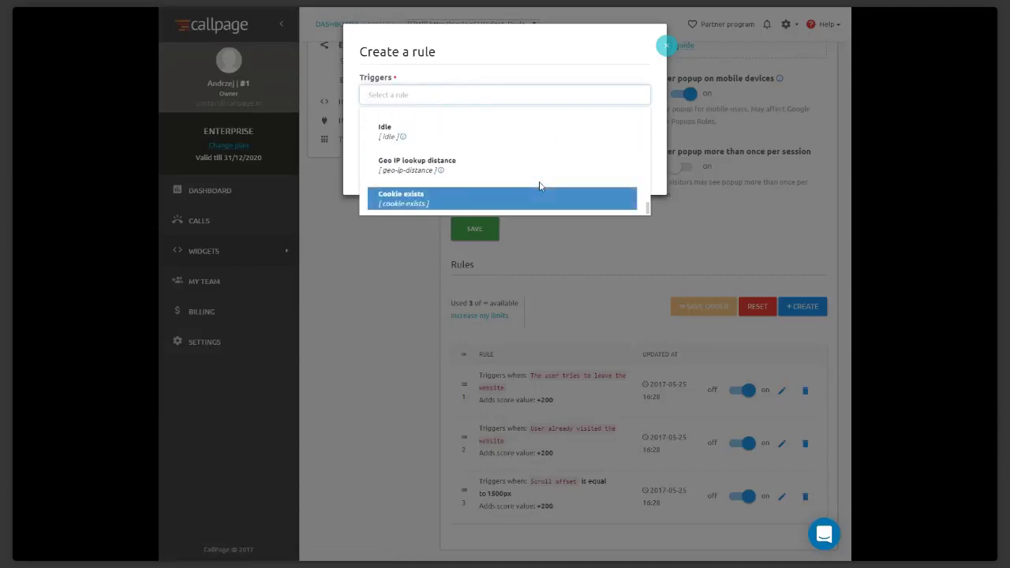
scroll(540, 186, "up", 5)
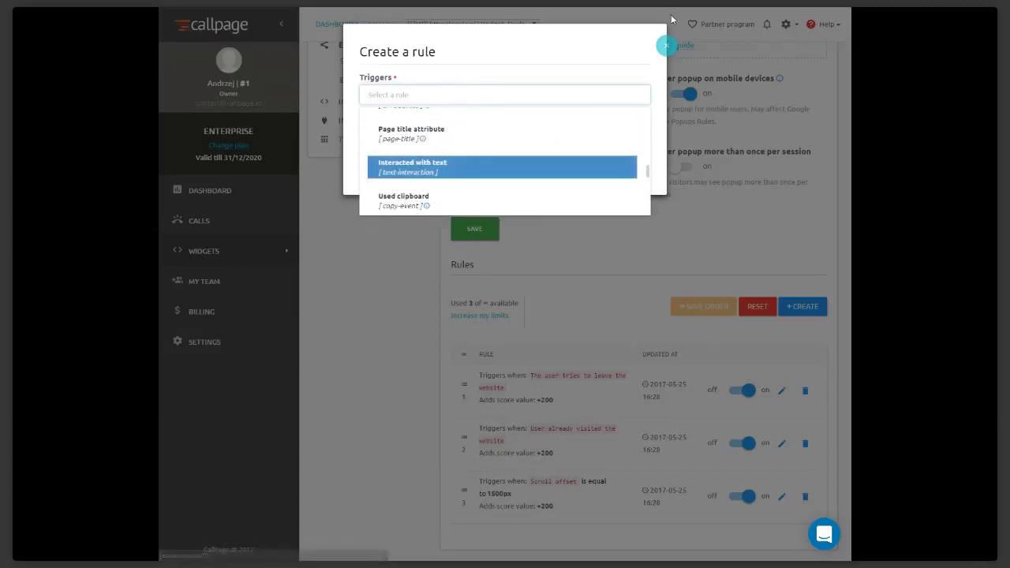
scroll(471, 175, "up", 5)
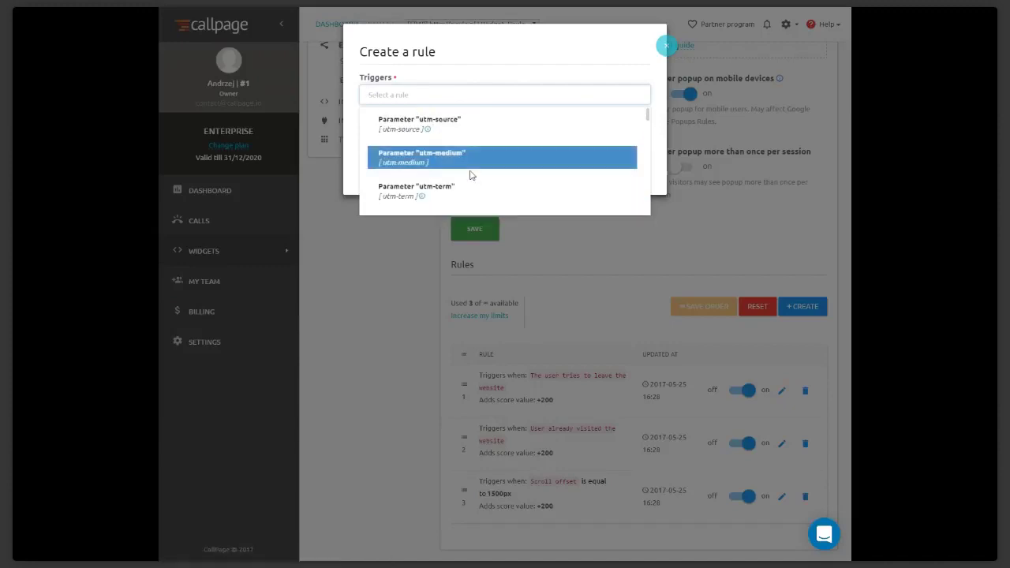
left_click(666, 46)
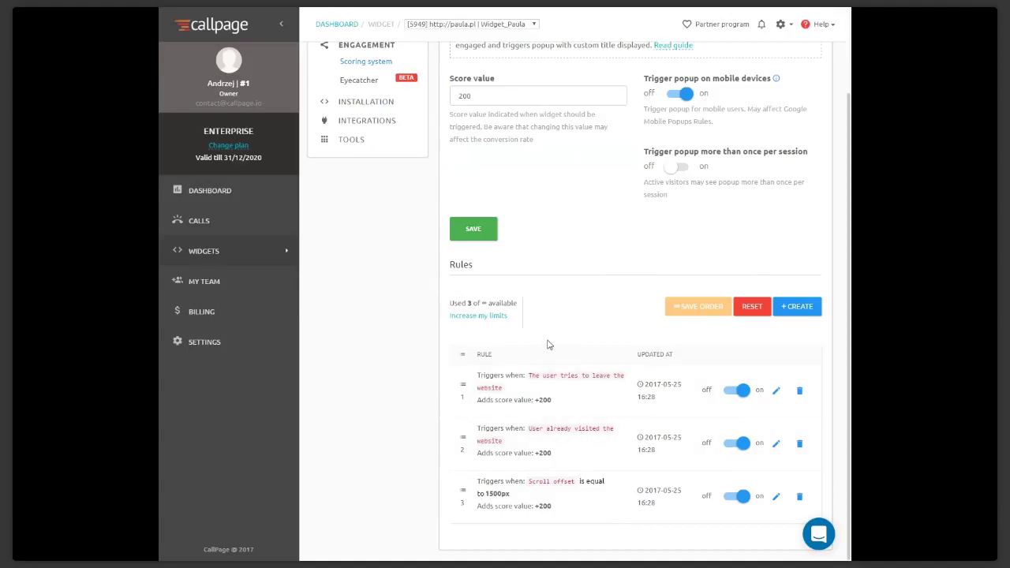
scroll(549, 345, "up", 2)
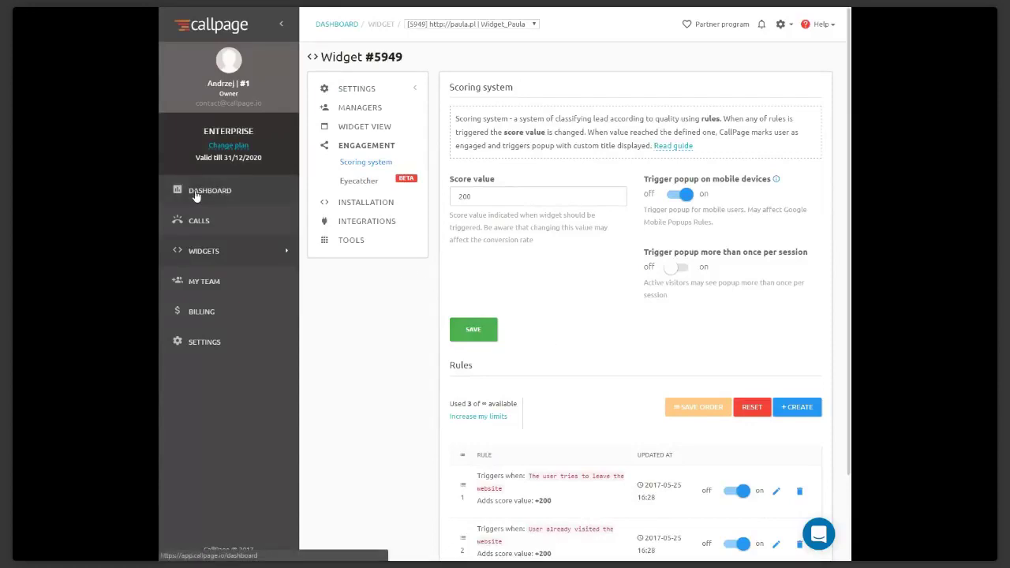
Show the Statistics dashboard with 28518 visitors, 25004 opens and 695 calls
left_click(196, 193)
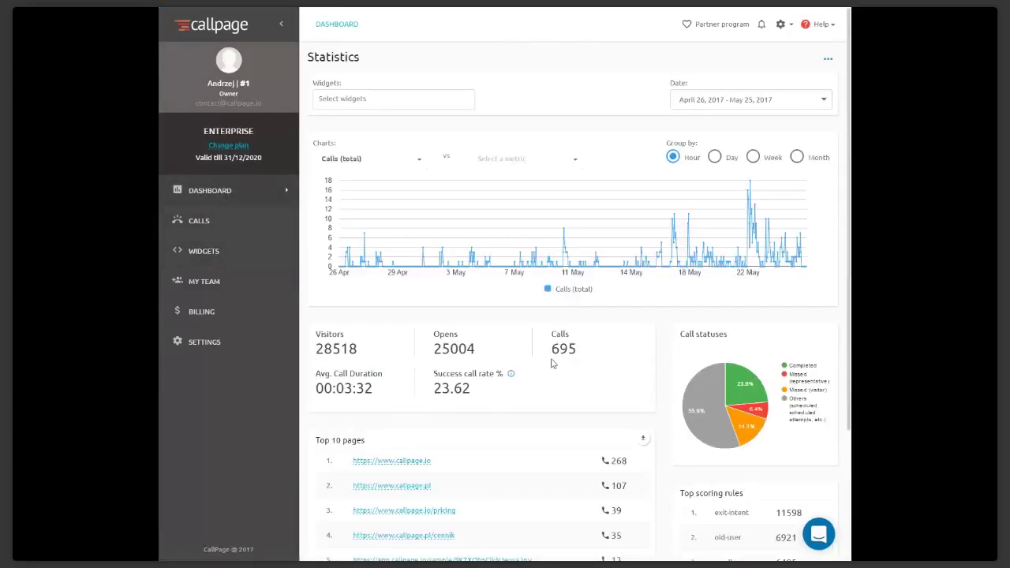